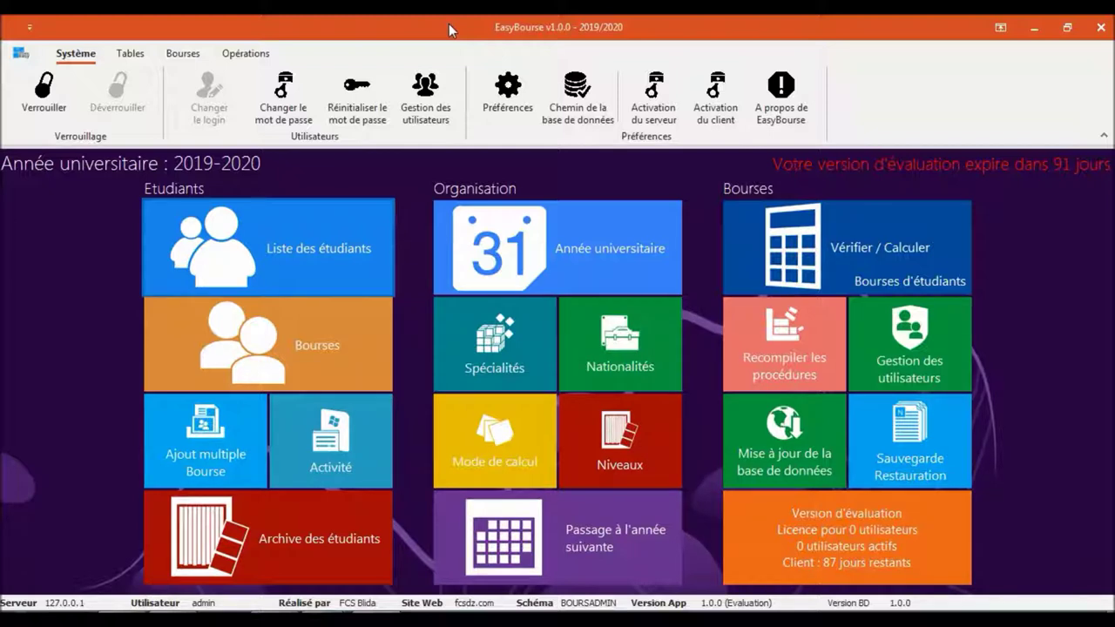
Open the 'Liste des étudiants' list of 596 students grouped by speciality
click(299, 239)
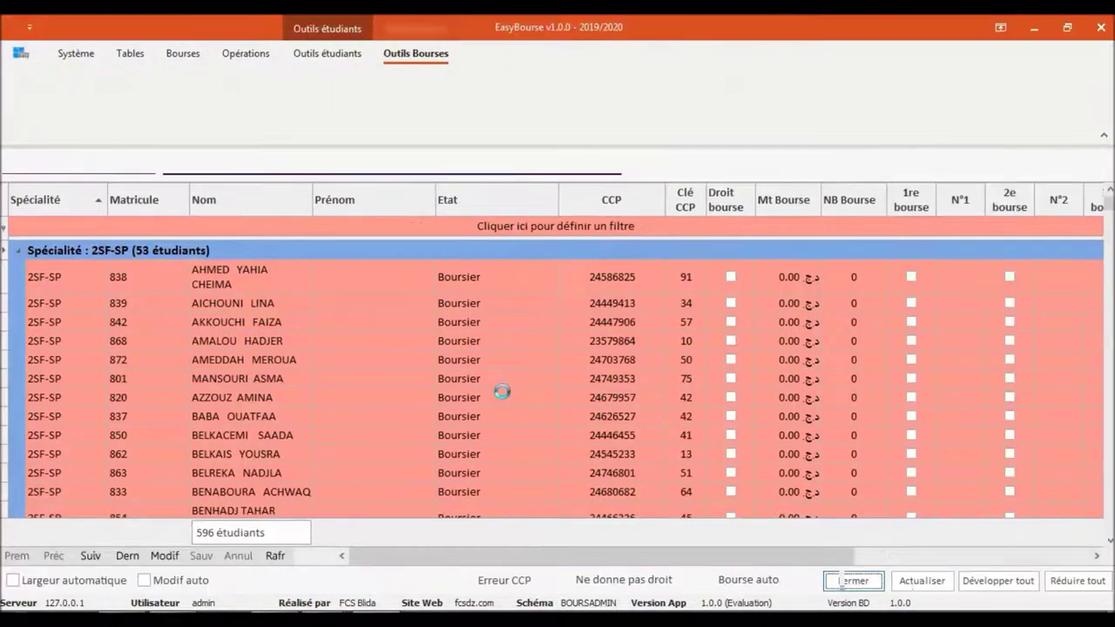
Collapse all speciality groups, peek into 2SF-SP, show Outils étudiants, then close the list
click(1064, 582)
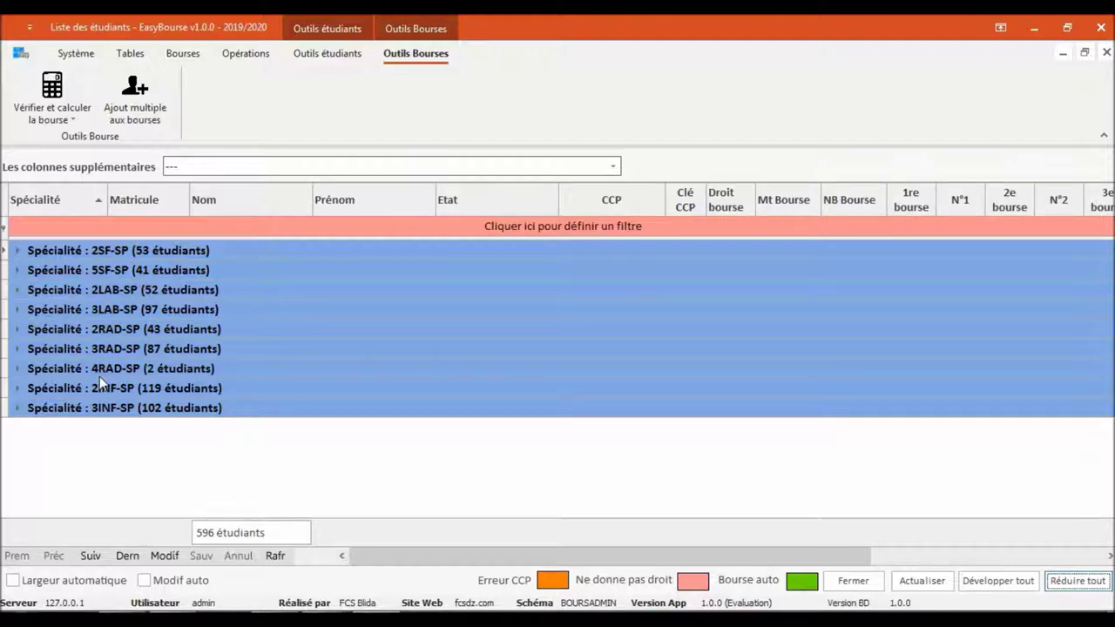
click(16, 252)
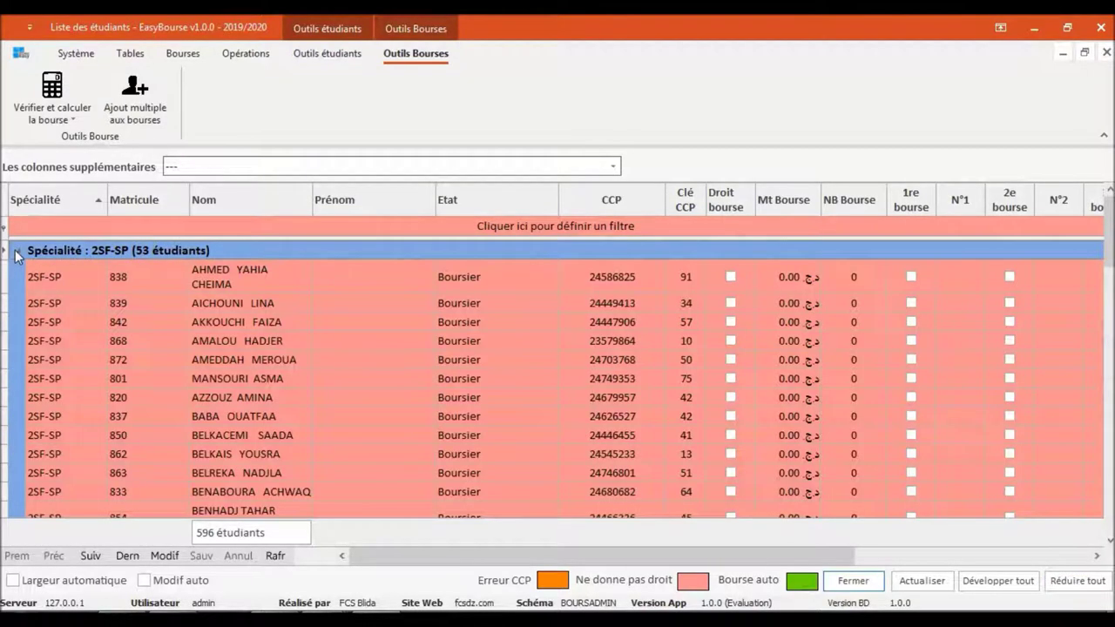
click(16, 253)
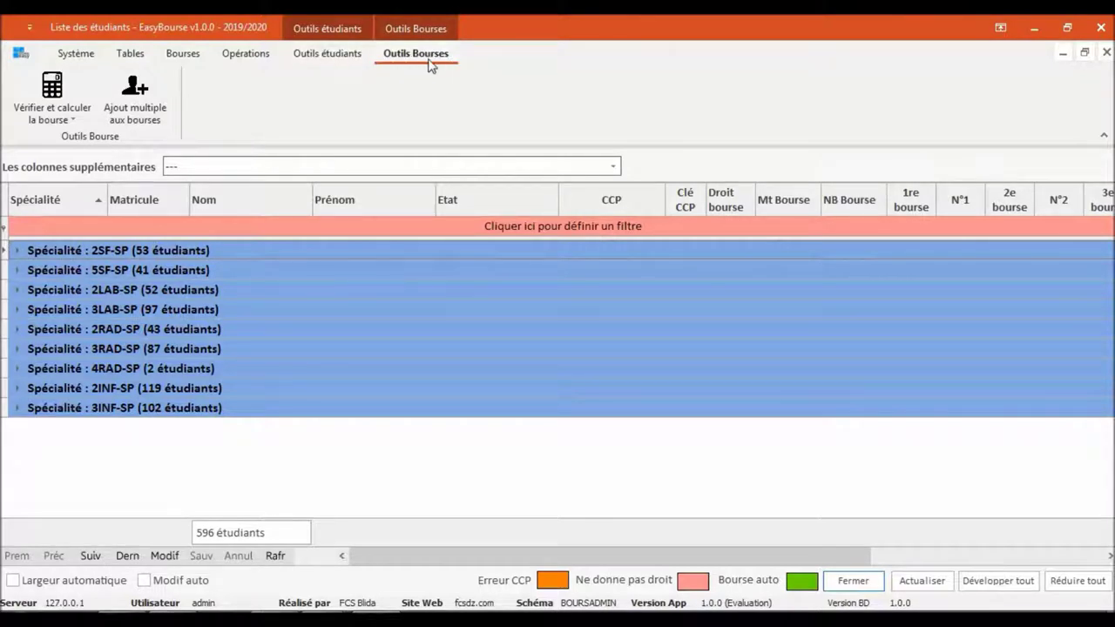
click(338, 56)
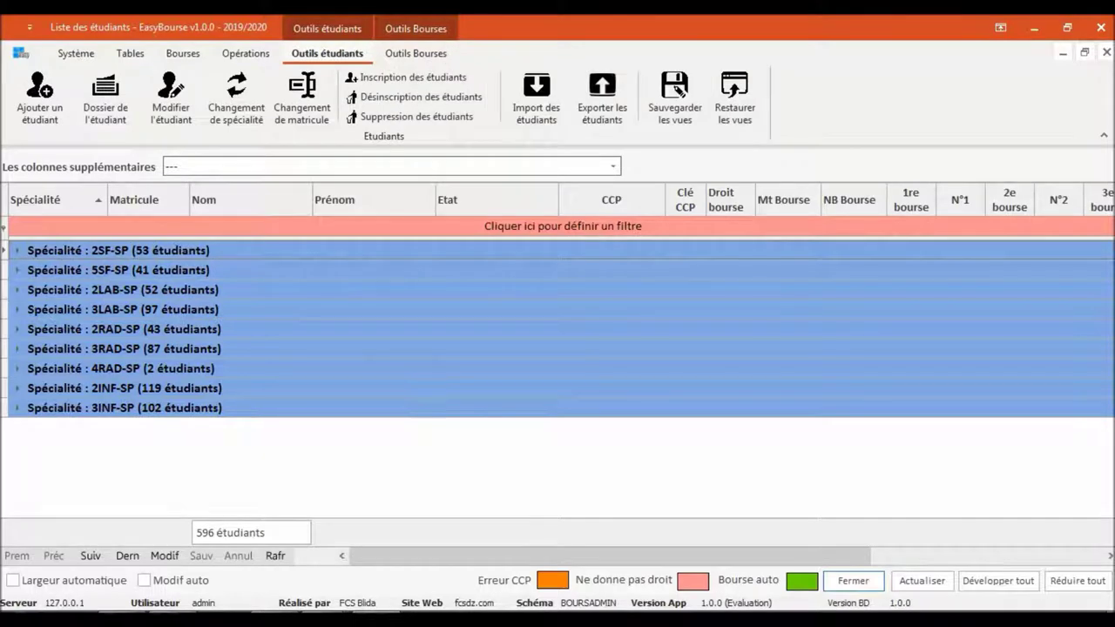
click(1106, 53)
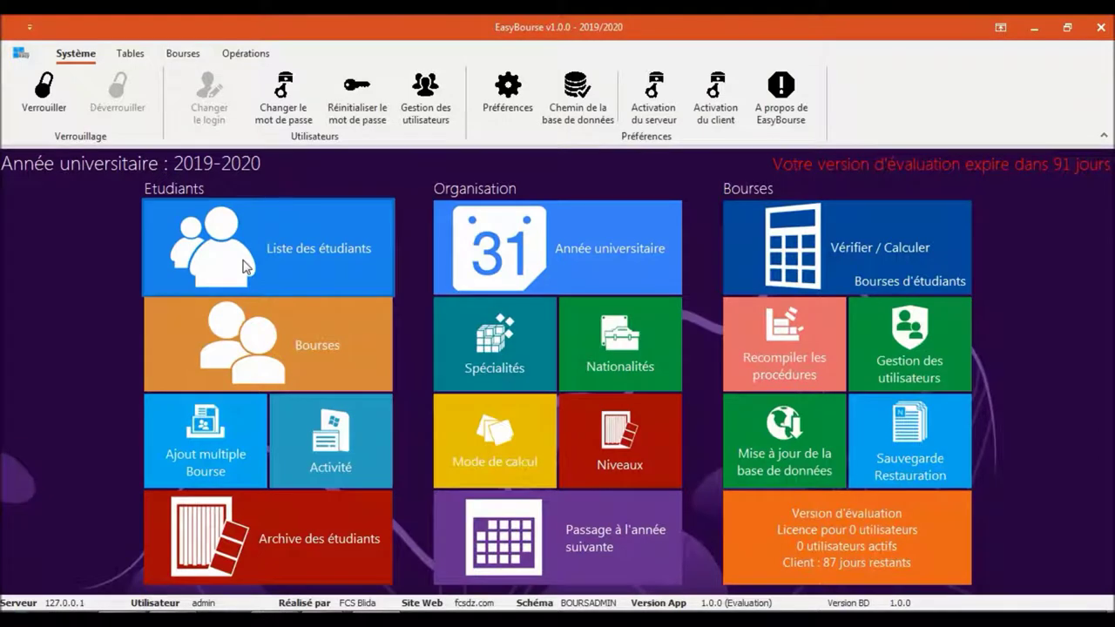
Reopen the student list with Outils étudiants shown and inspect the first 2SF-SP student's actions
click(246, 267)
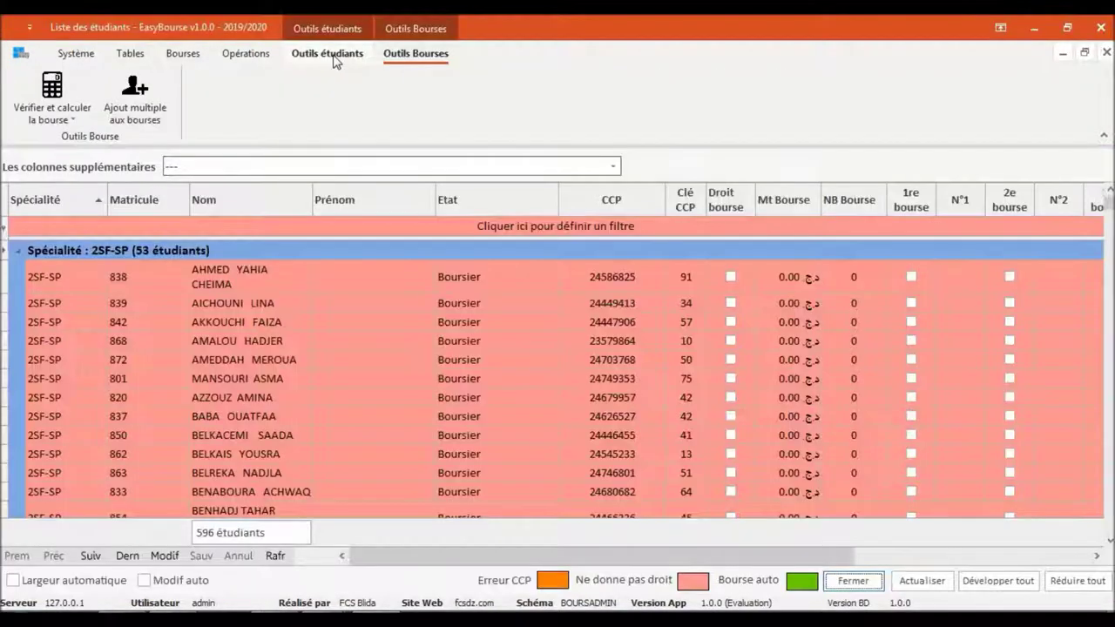
click(338, 57)
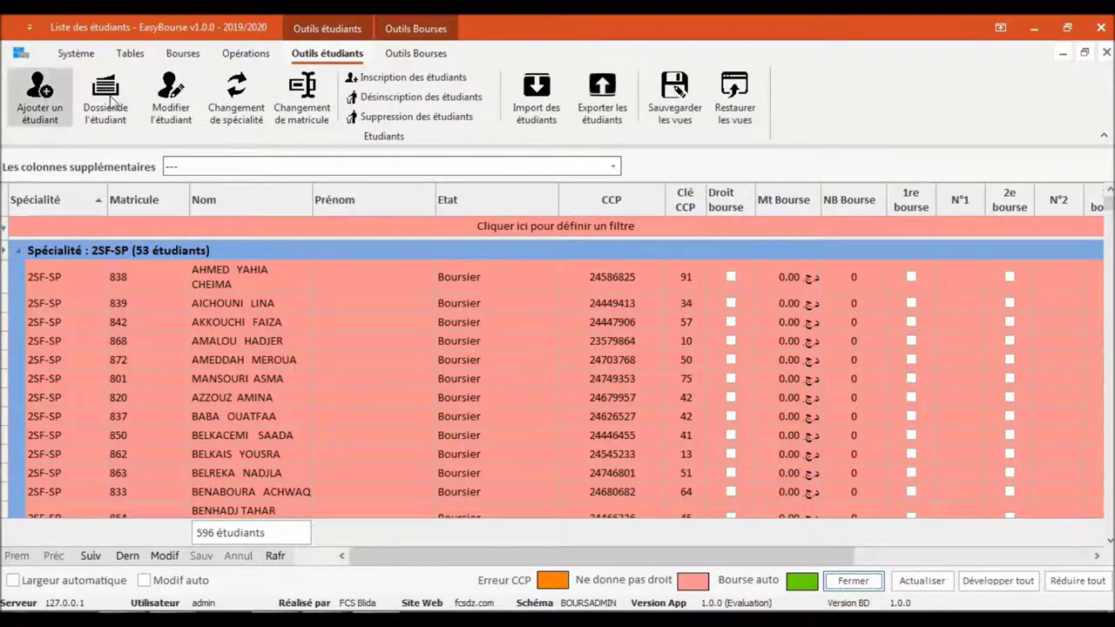
click(279, 281)
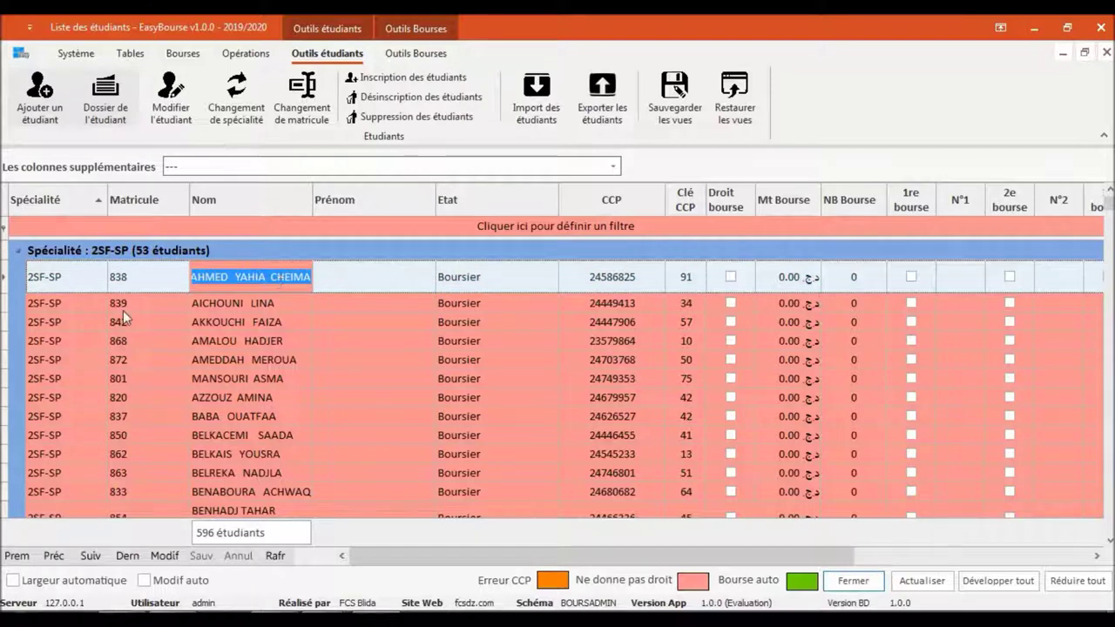
right_click(67, 282)
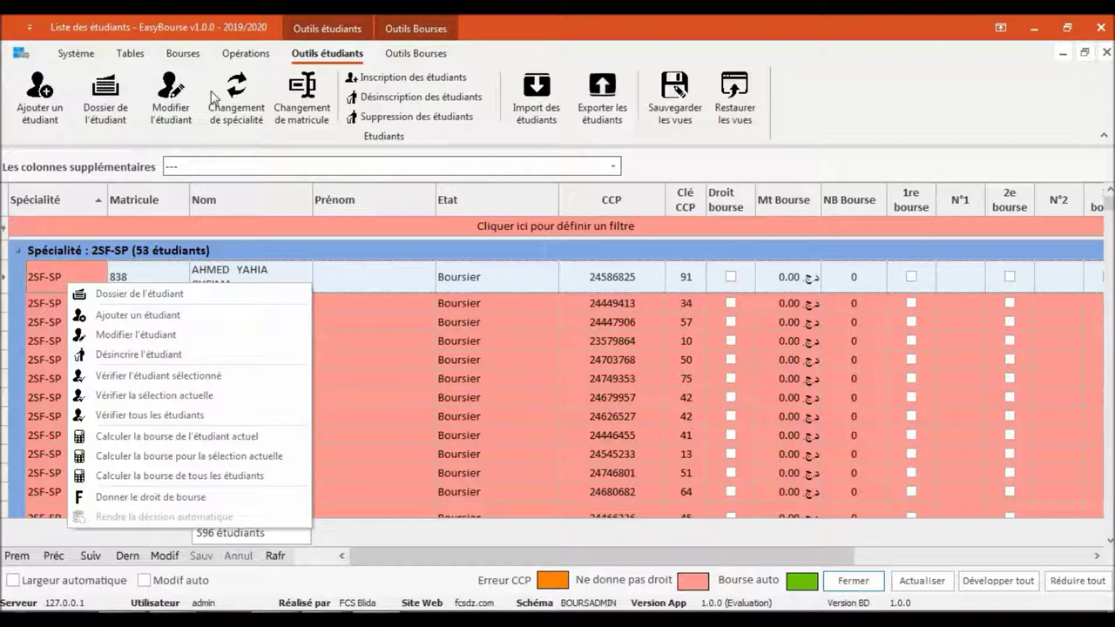
click(2, 140)
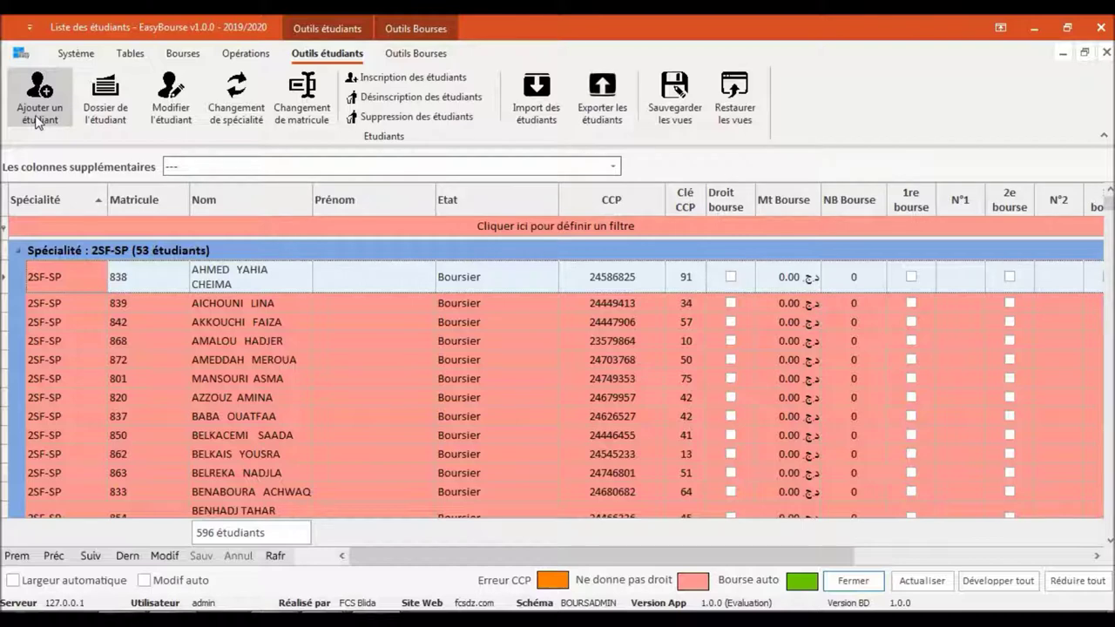
click(37, 121)
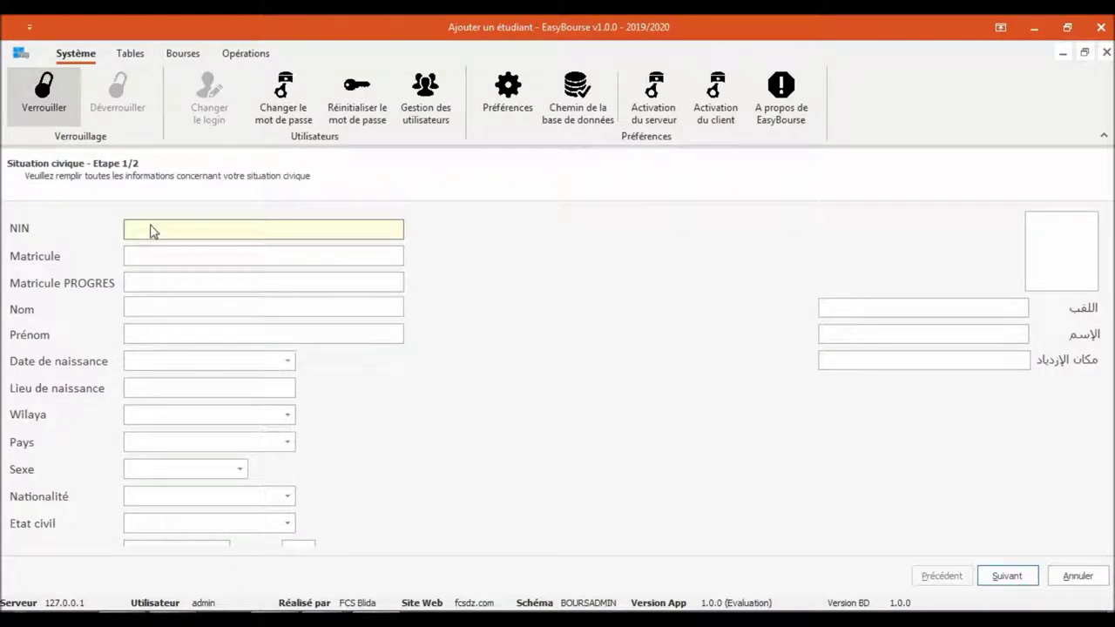
click(154, 254)
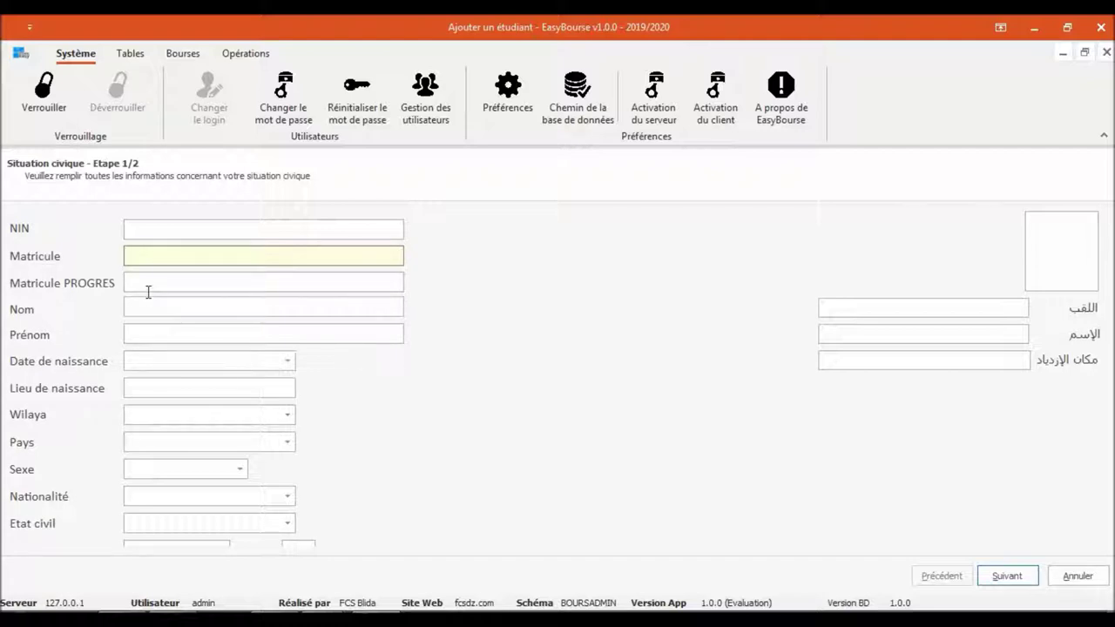
click(150, 289)
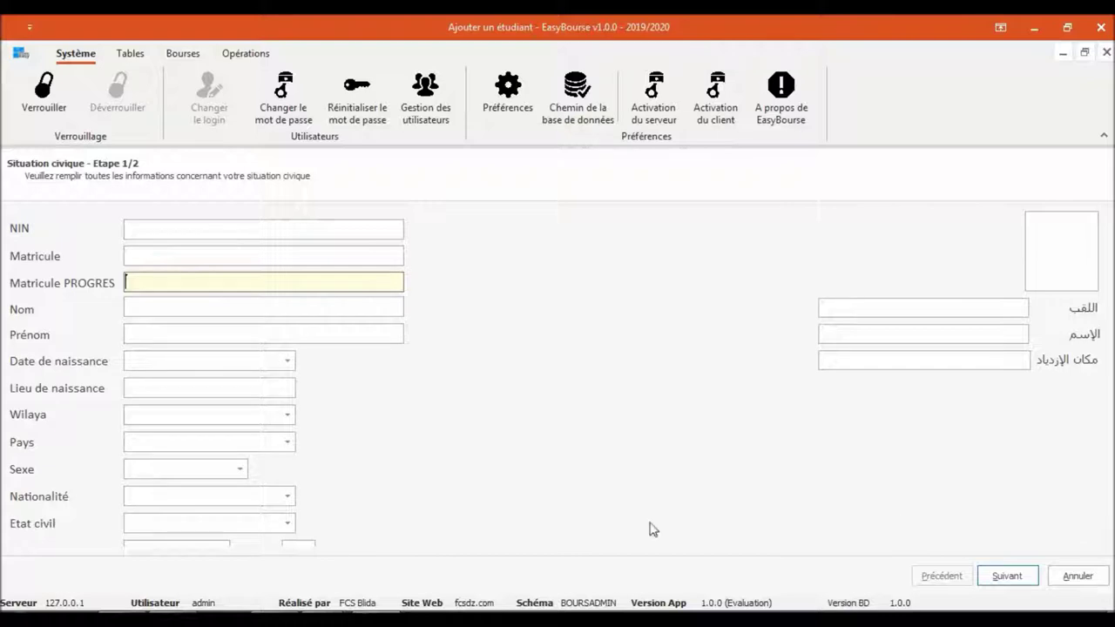
click(1007, 575)
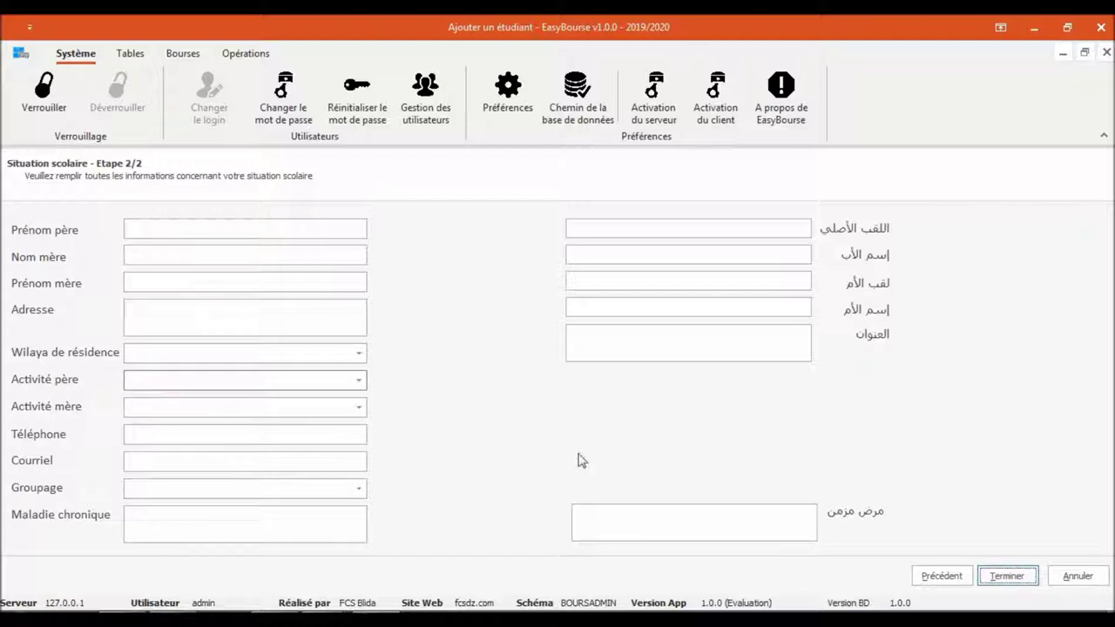
click(1075, 576)
click(588, 344)
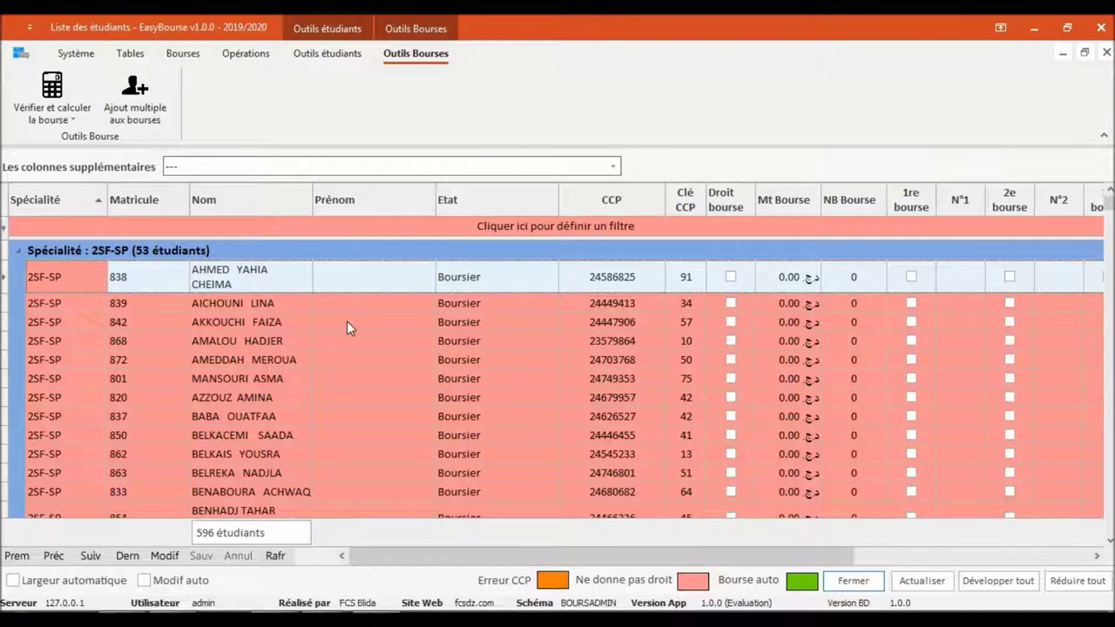
Collapse the 2SF-SP through 2RAD-SP groups, expand 3RAD-SP, and open a student's actions menu
click(20, 251)
click(17, 272)
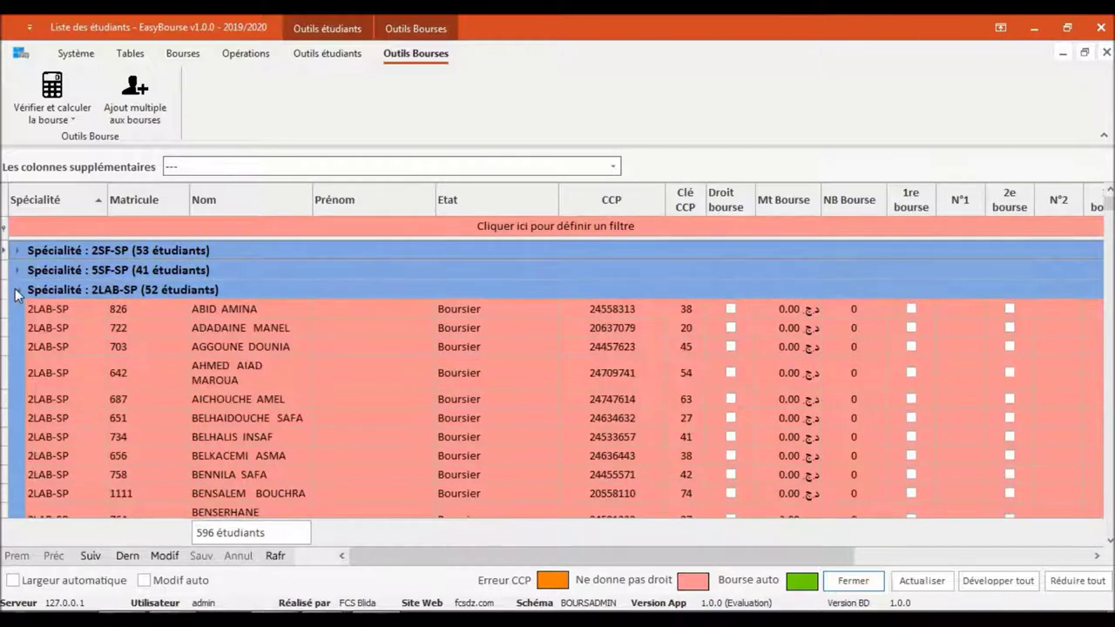
click(17, 290)
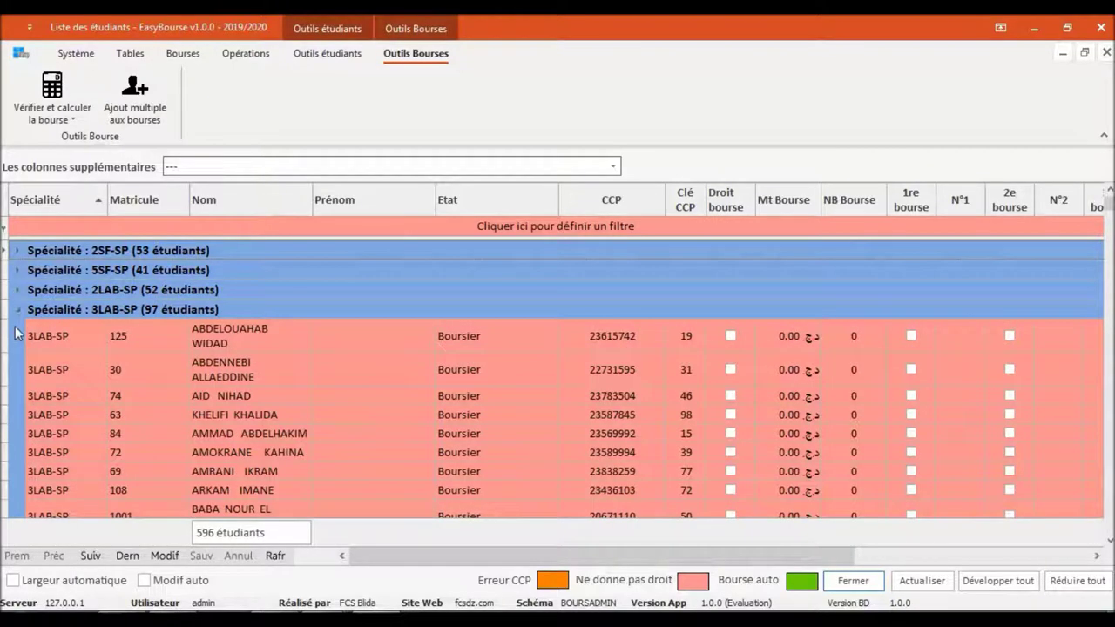
click(18, 314)
click(18, 331)
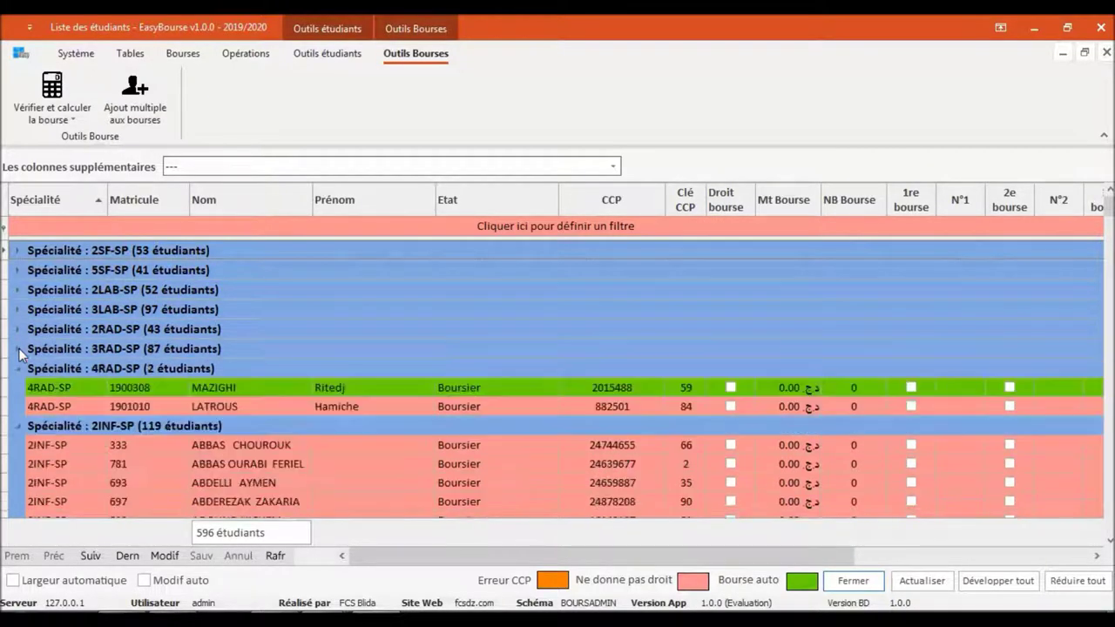
click(19, 350)
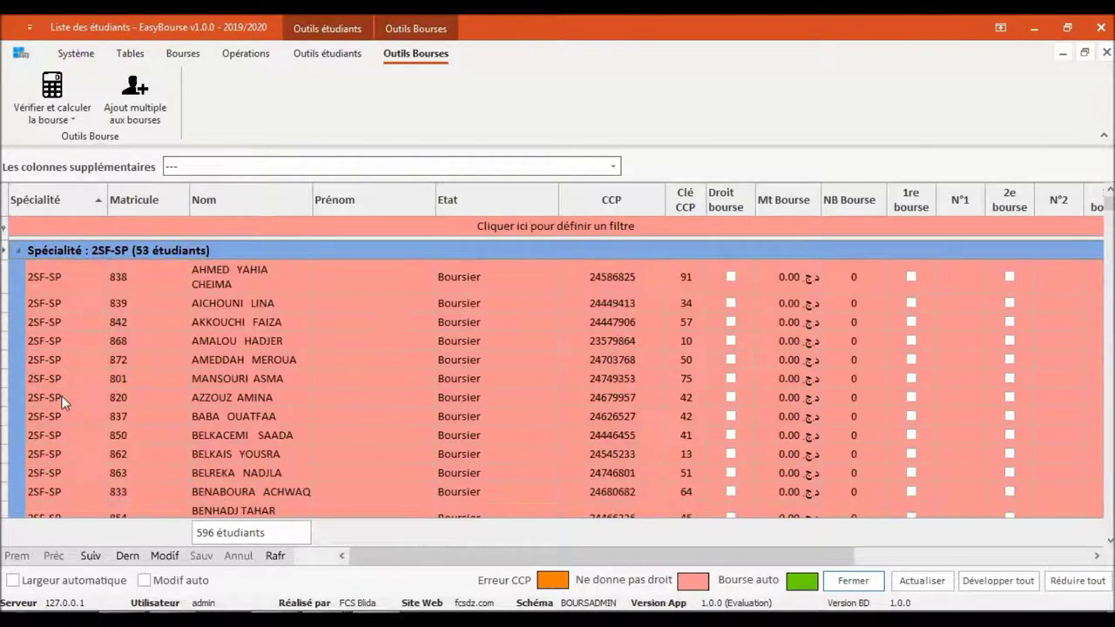
right_click(61, 397)
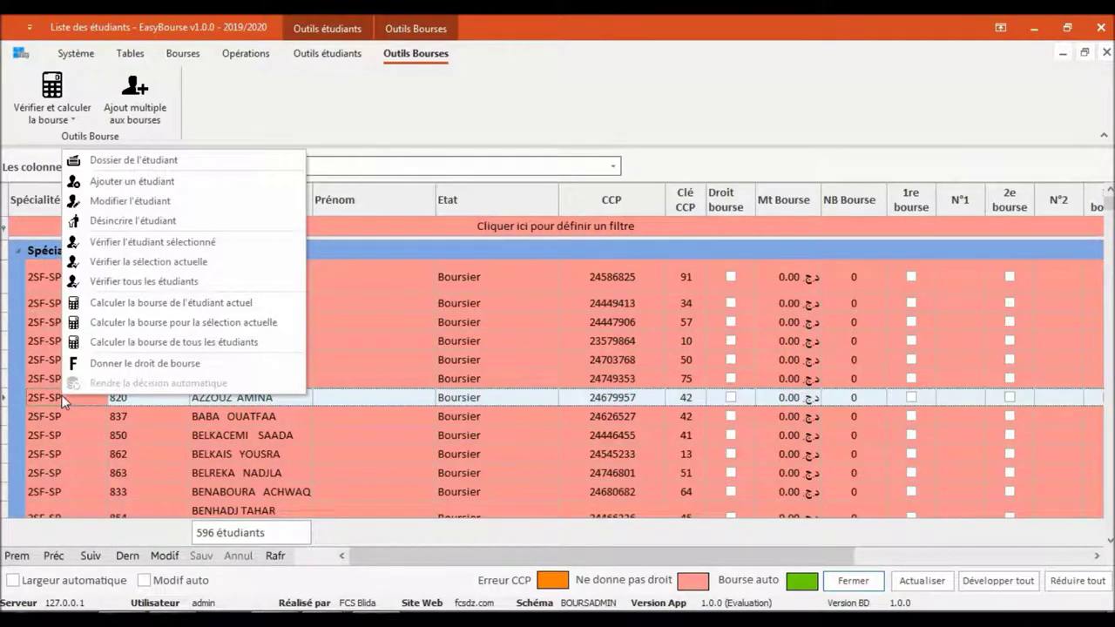
click(131, 200)
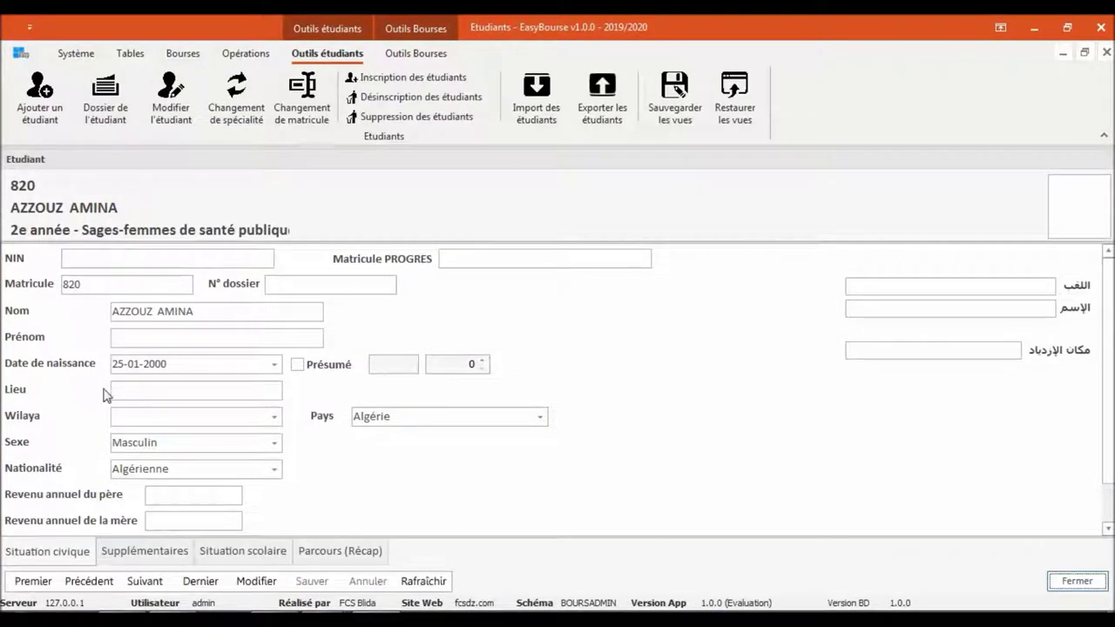
click(162, 558)
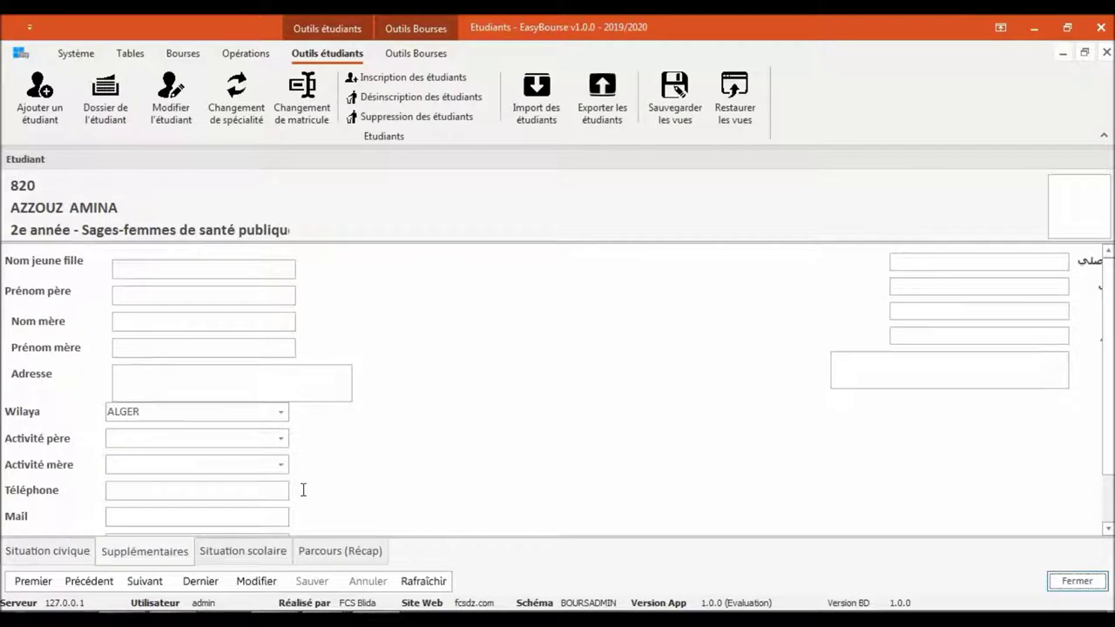
click(244, 550)
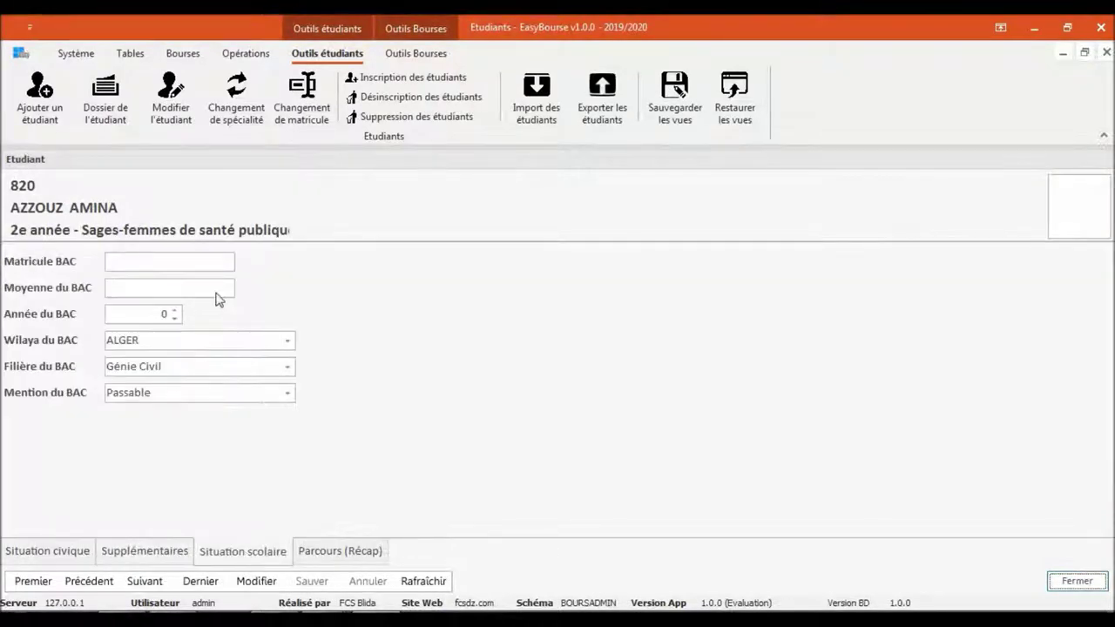
click(346, 549)
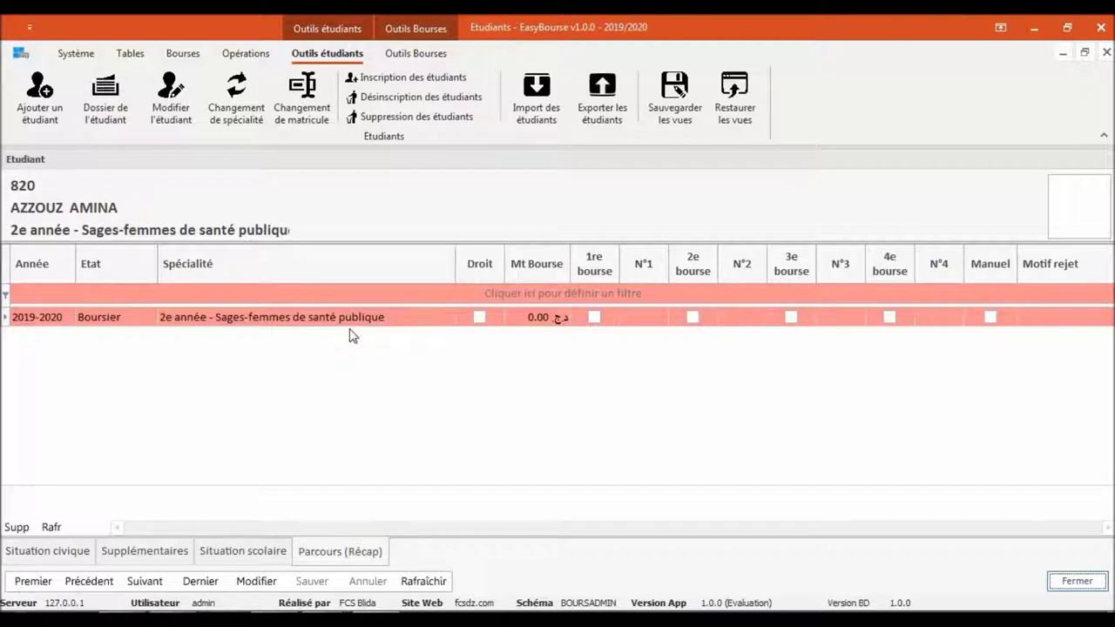
click(1106, 53)
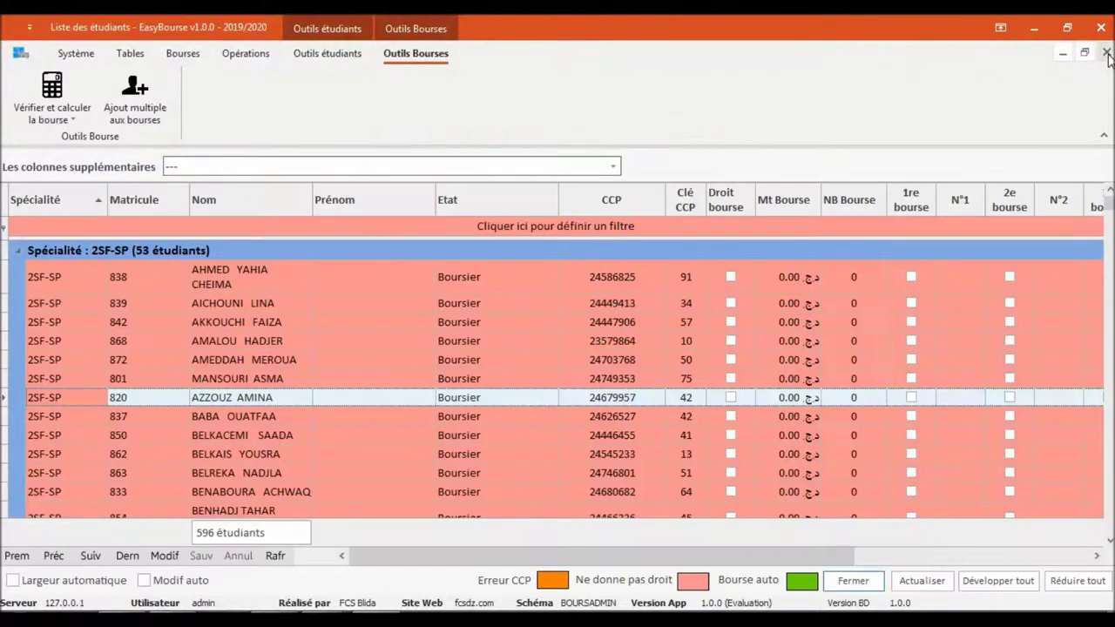
Show Outils étudiants and start a 'Changement de spécialité' for a selected 2SF-SP student
click(326, 53)
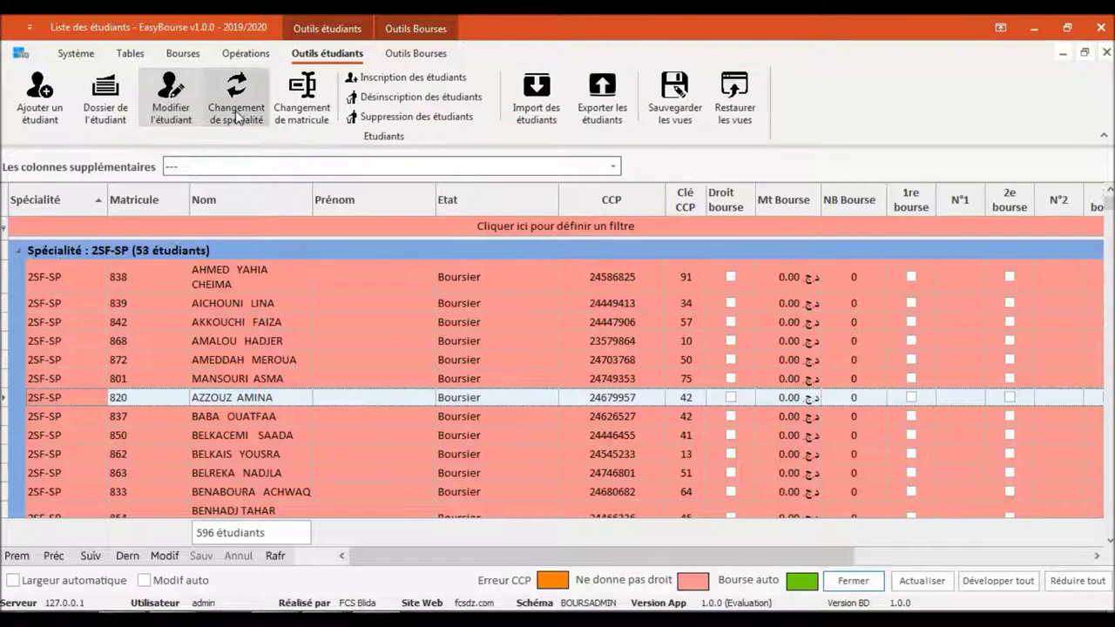
click(172, 380)
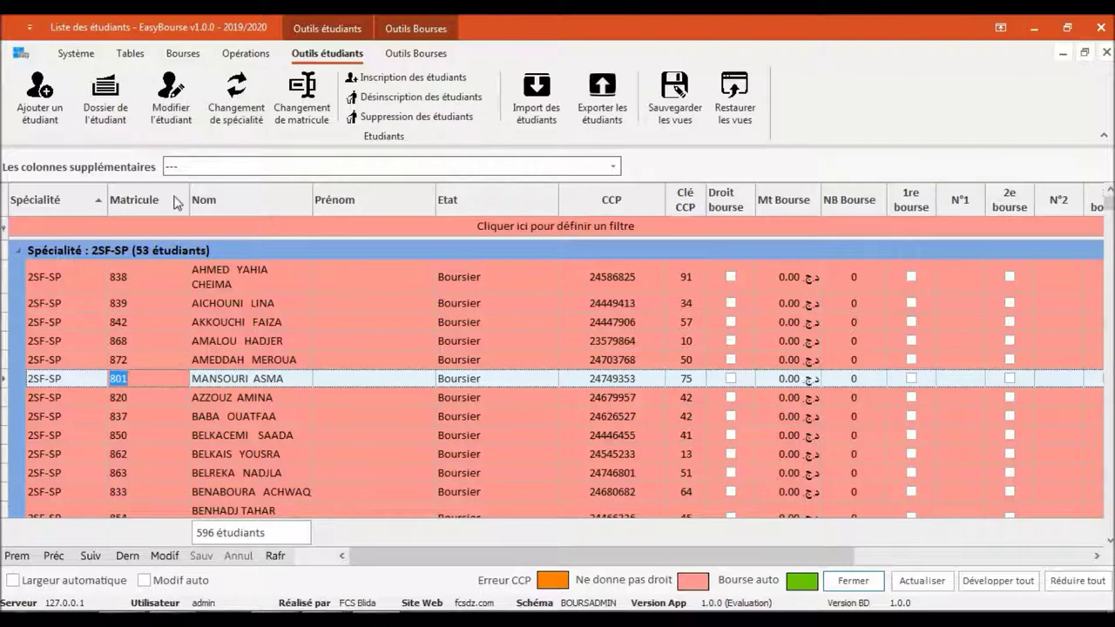
click(230, 112)
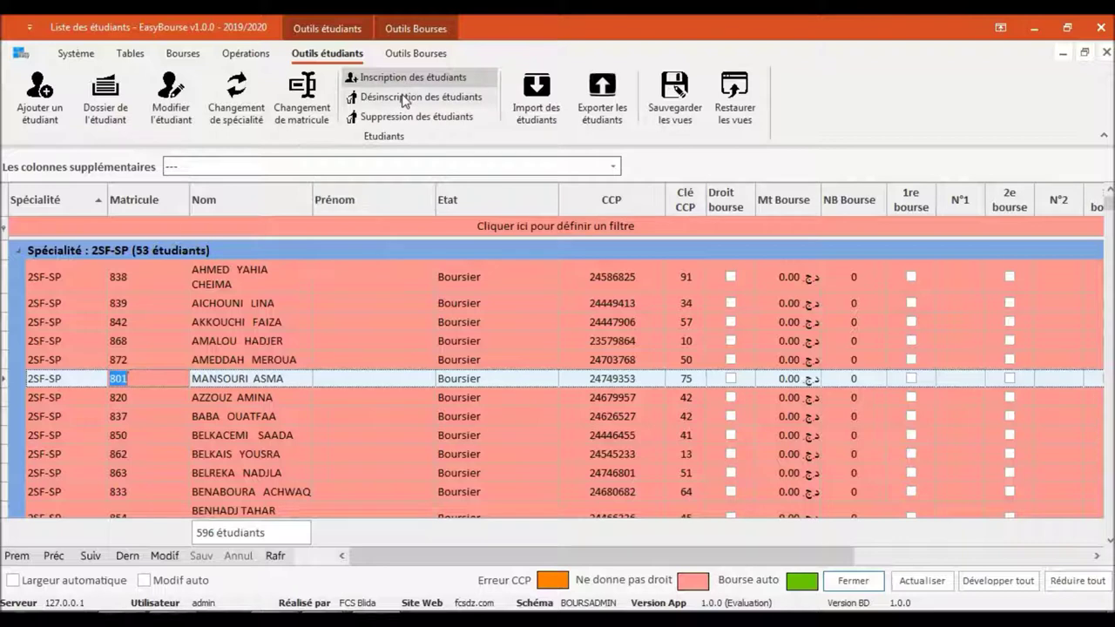
click(77, 341)
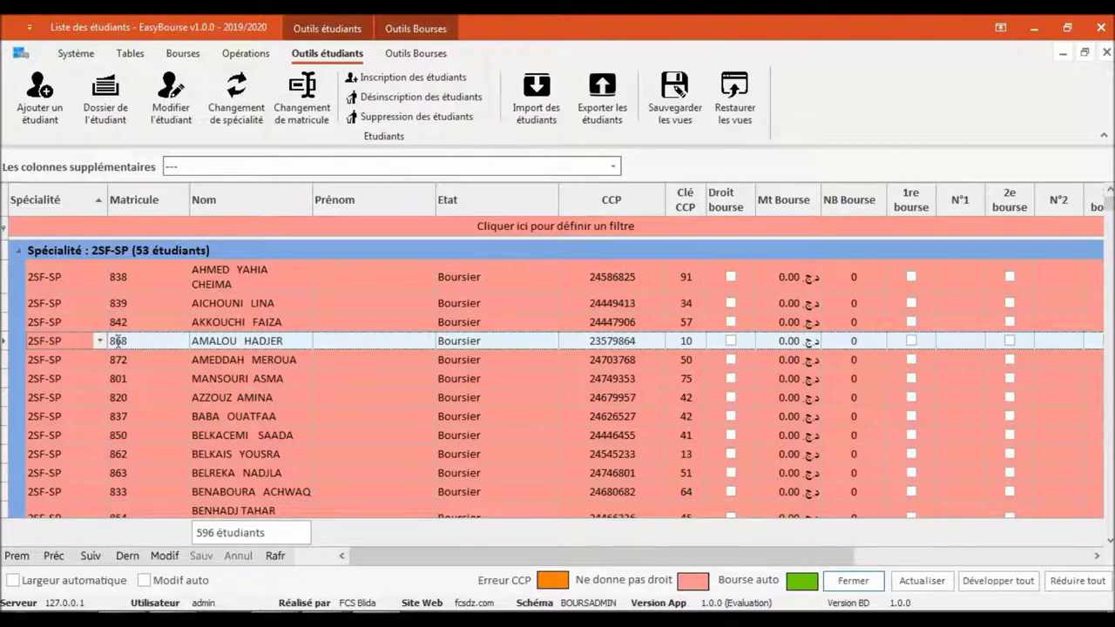
right_click(127, 339)
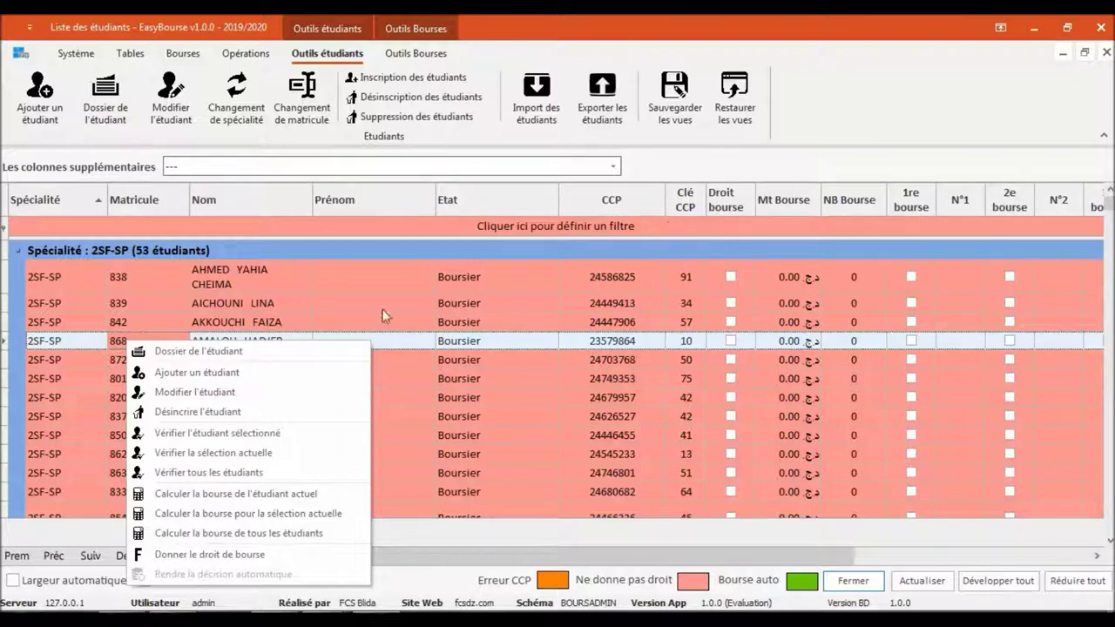
click(240, 311)
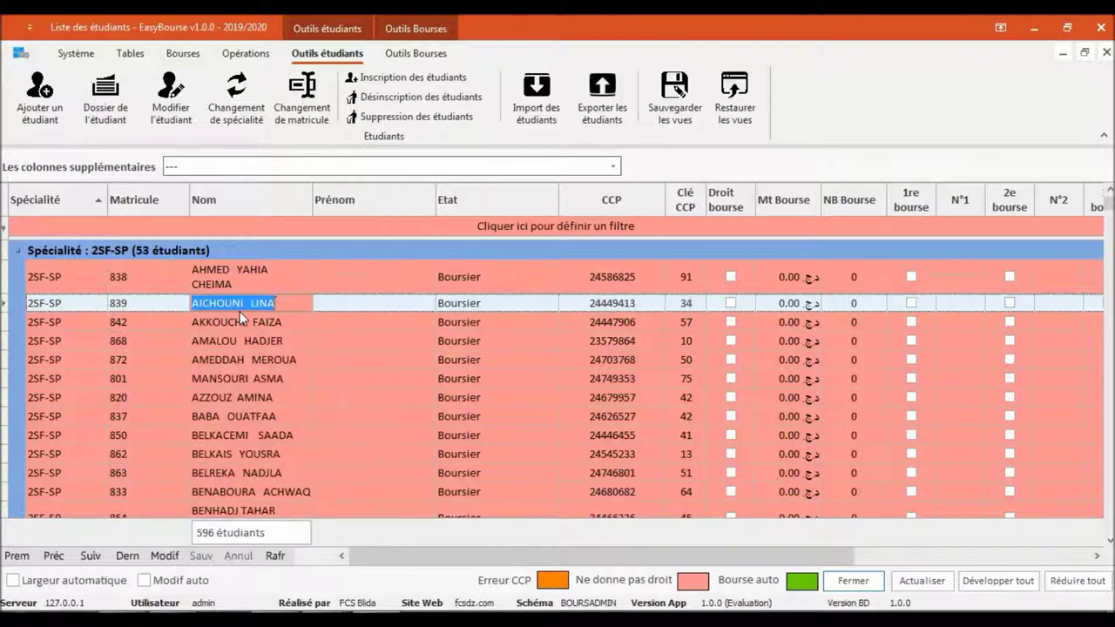
Switch to Outils Bourses and look at the 'Vérifier et calculer la bourse' options without choosing
click(409, 55)
click(68, 113)
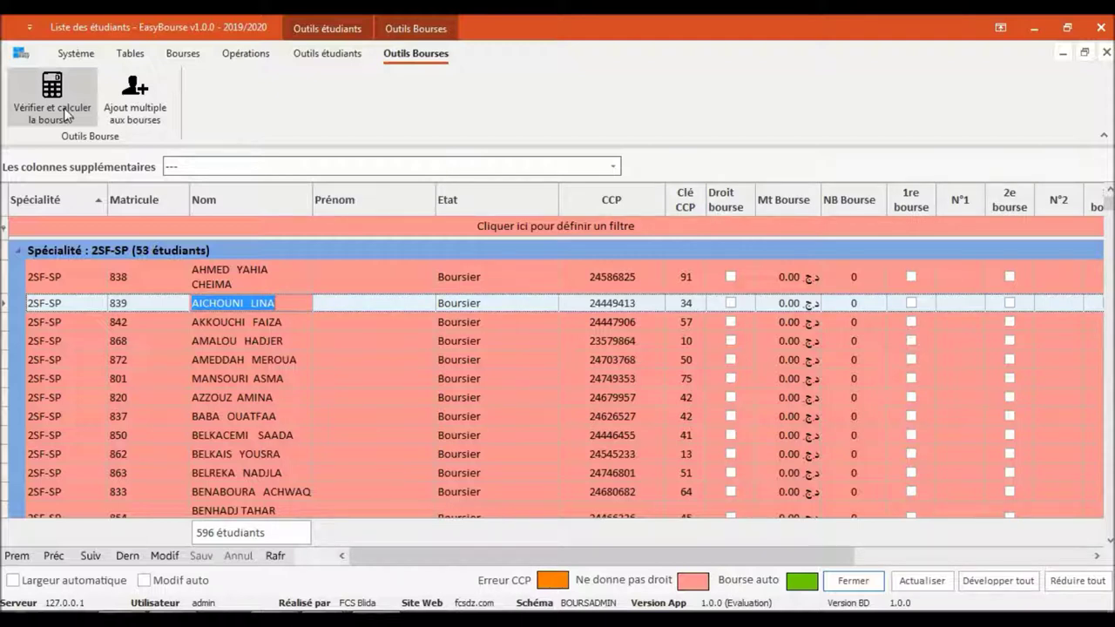
click(66, 114)
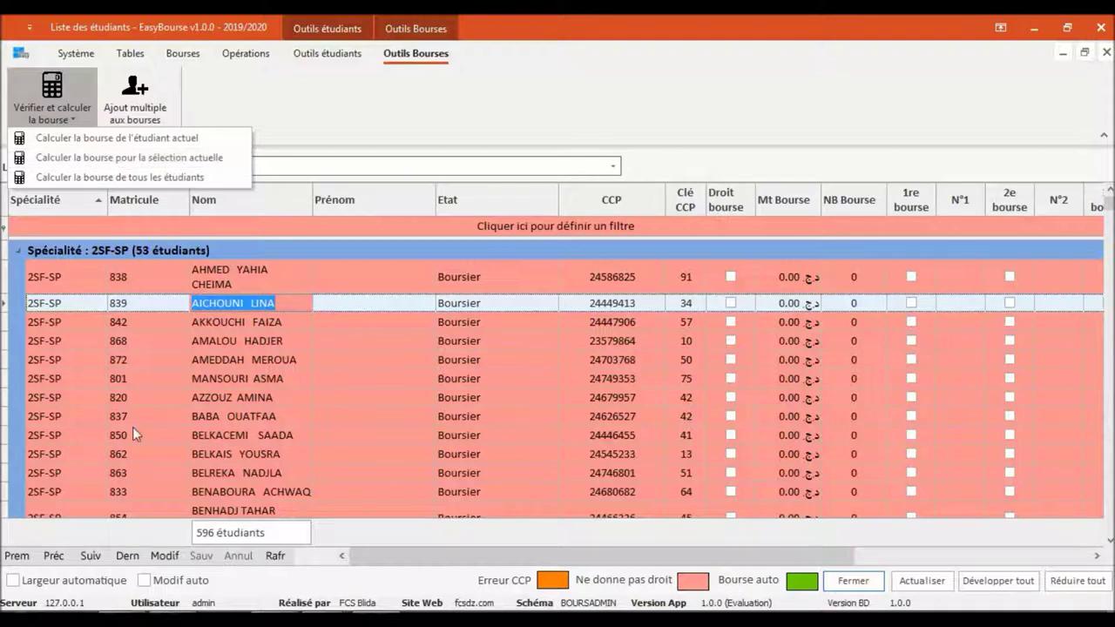
click(113, 415)
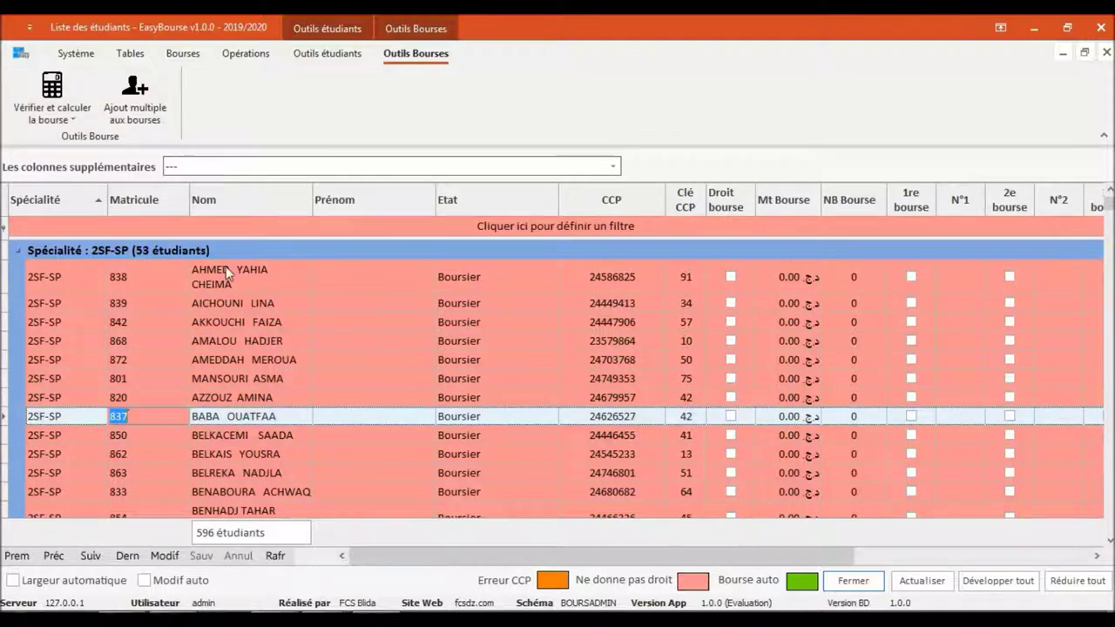
Collapse the 2SF-SP, 3RAD-SP, 4RAD-SP and 2INF-SP groups to reveal 3INF-SP
click(19, 251)
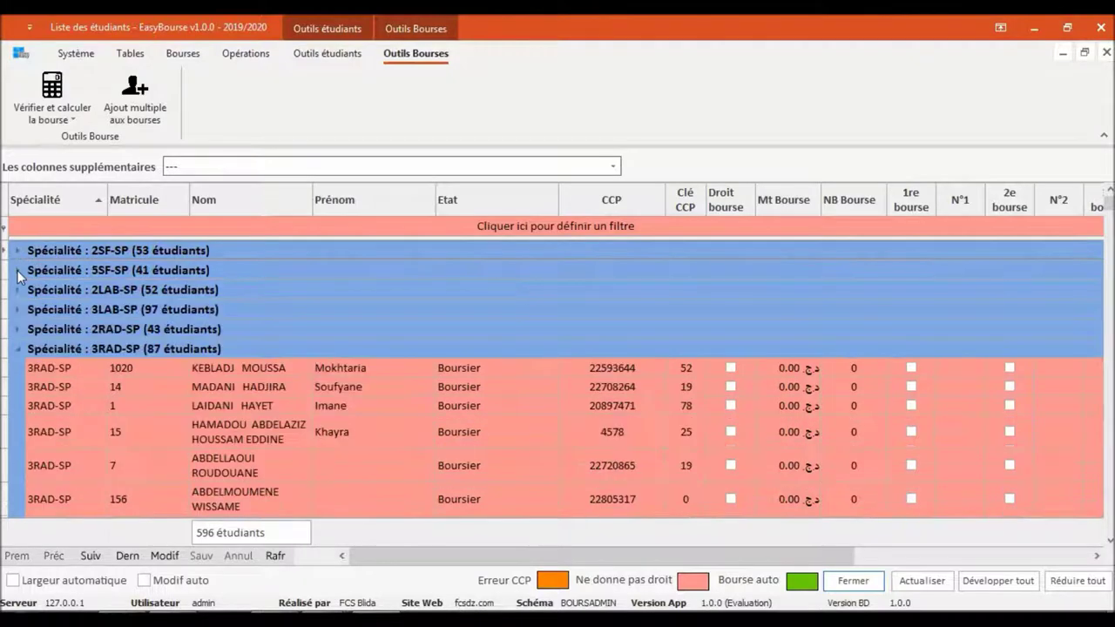
click(18, 349)
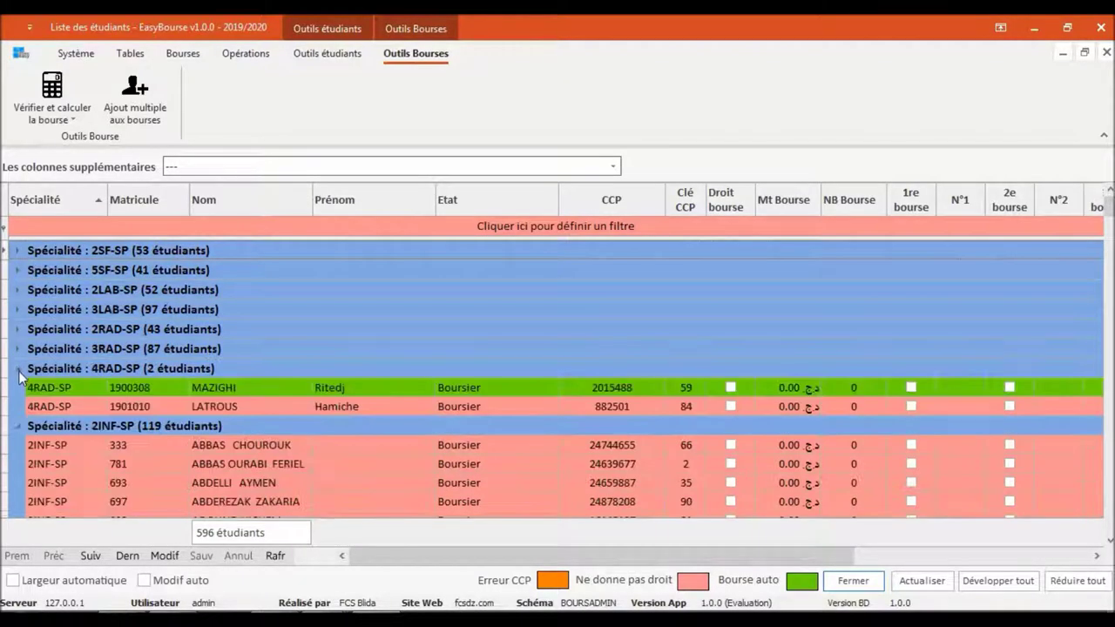
click(18, 368)
click(18, 388)
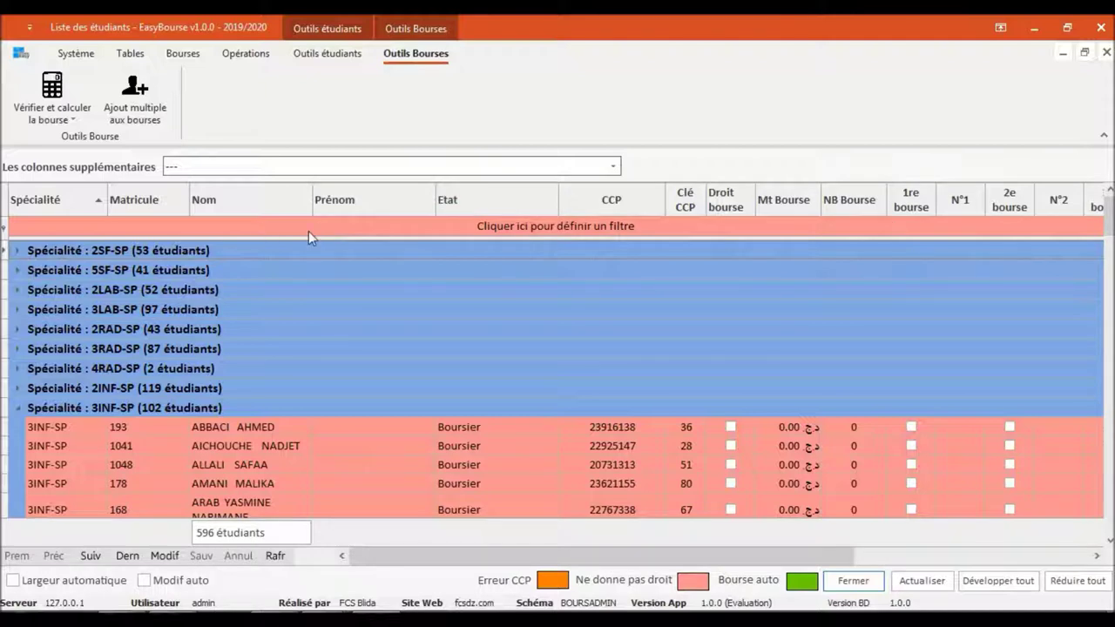
Filter the Spécialité column to 2LAB-SP, showing only its 52 students
click(102, 189)
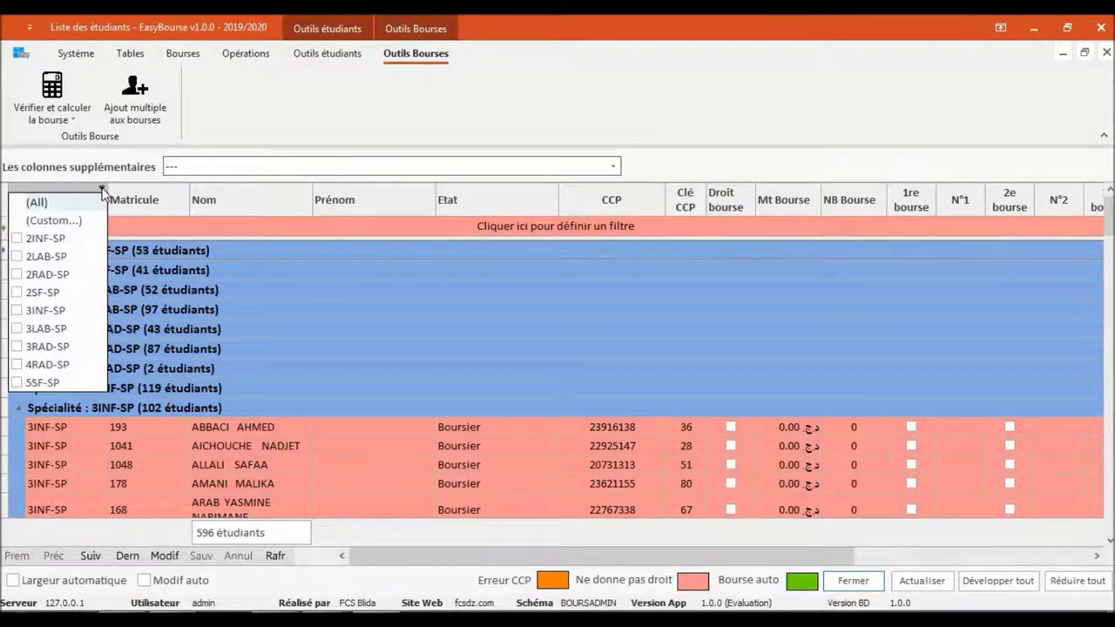
click(49, 261)
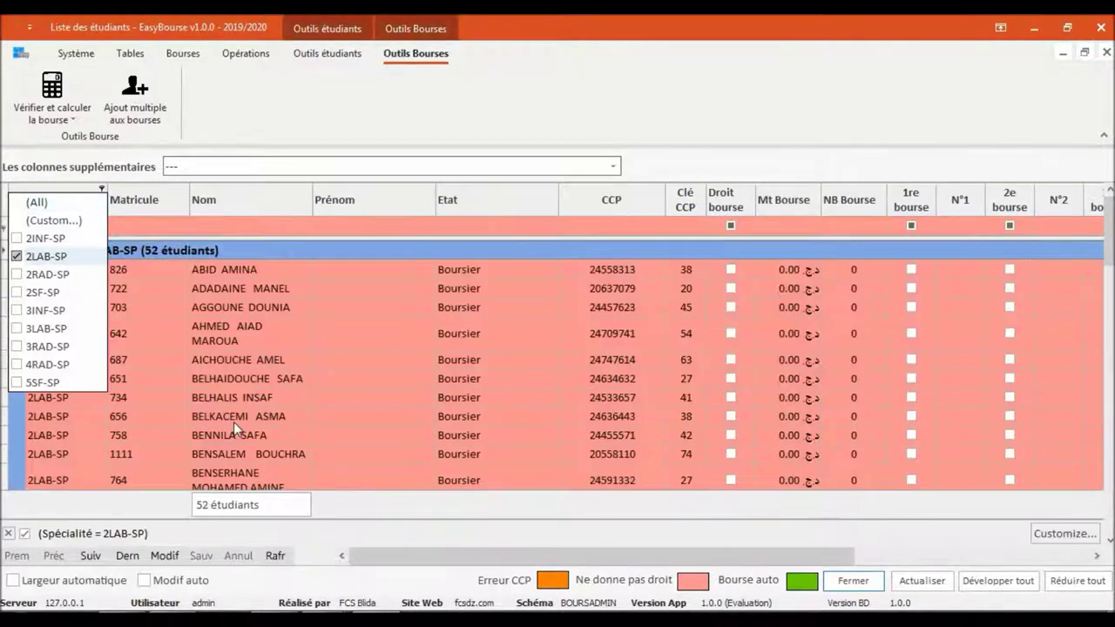
click(283, 454)
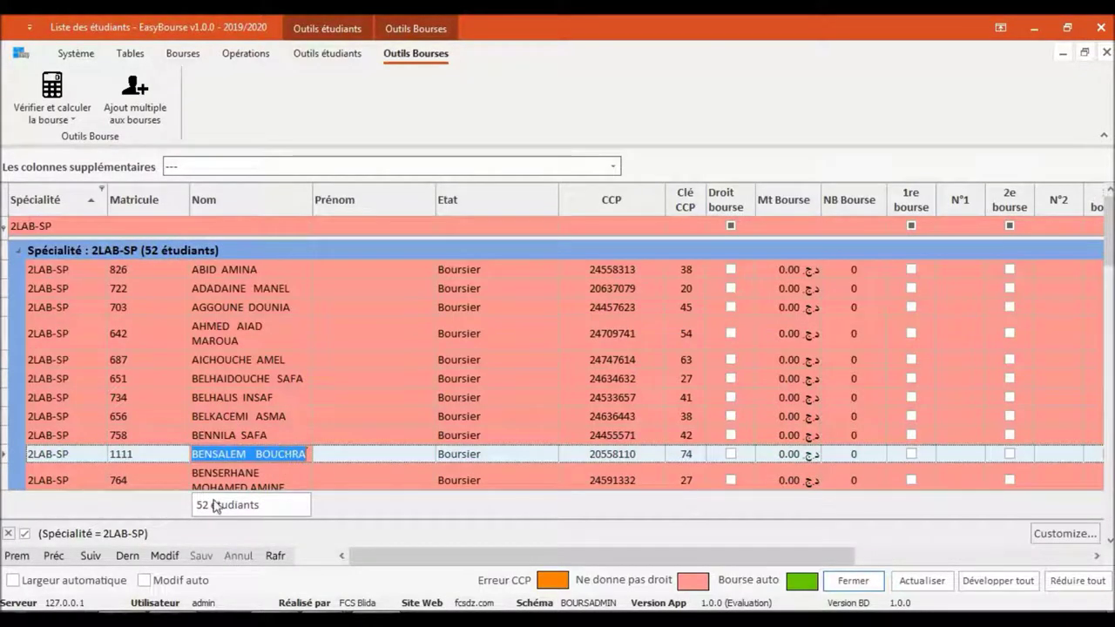
Glance at the scholarship calculation options, then select another 2LAB-SP student
click(67, 98)
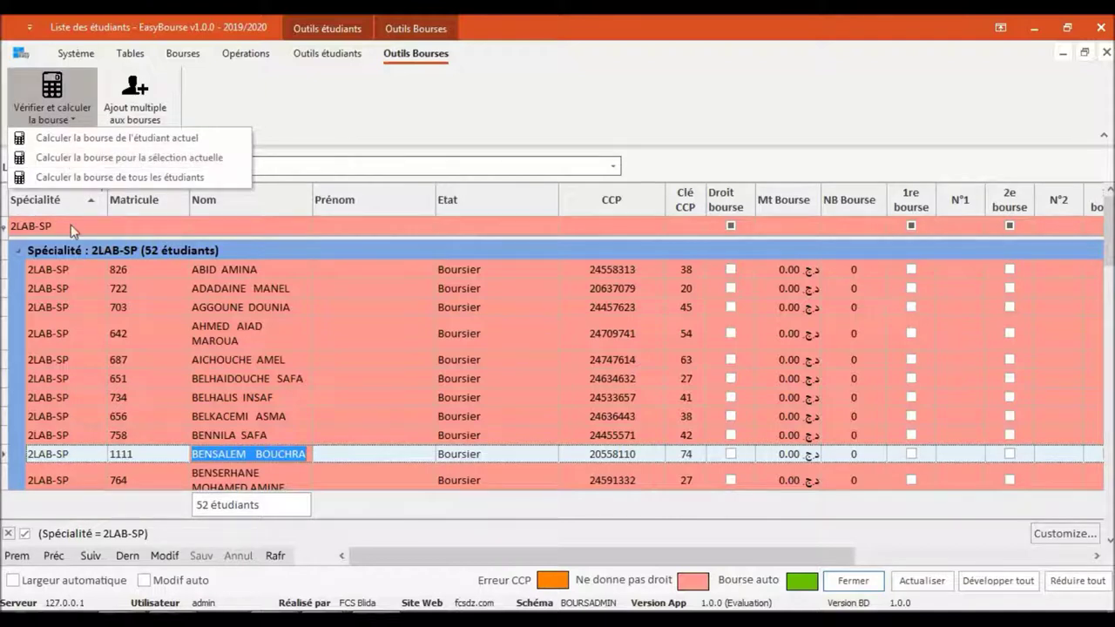
click(371, 384)
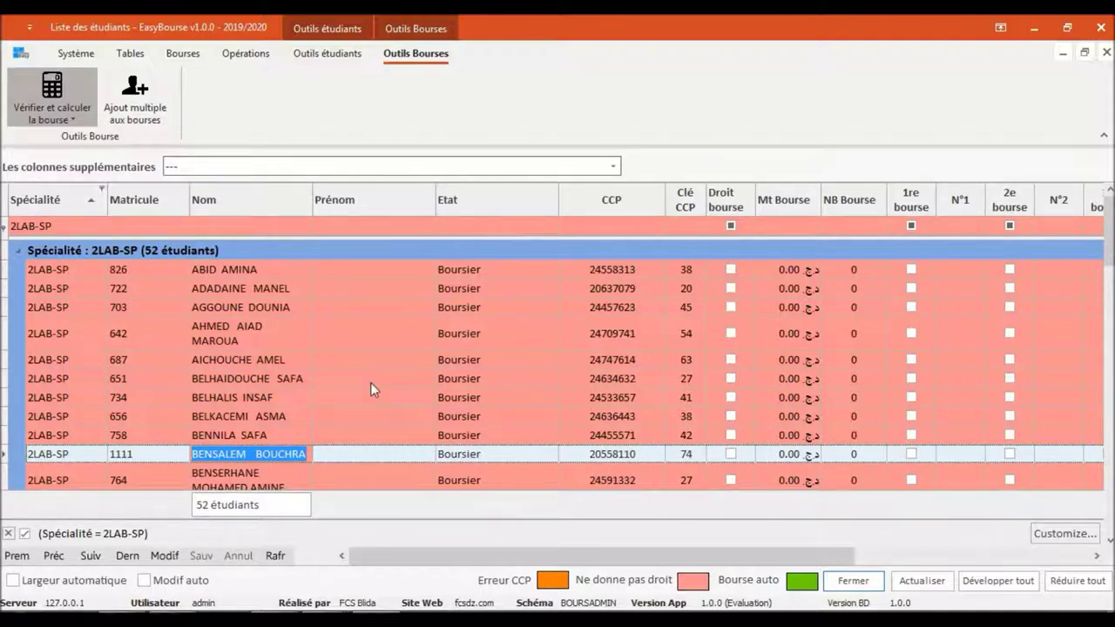
click(370, 382)
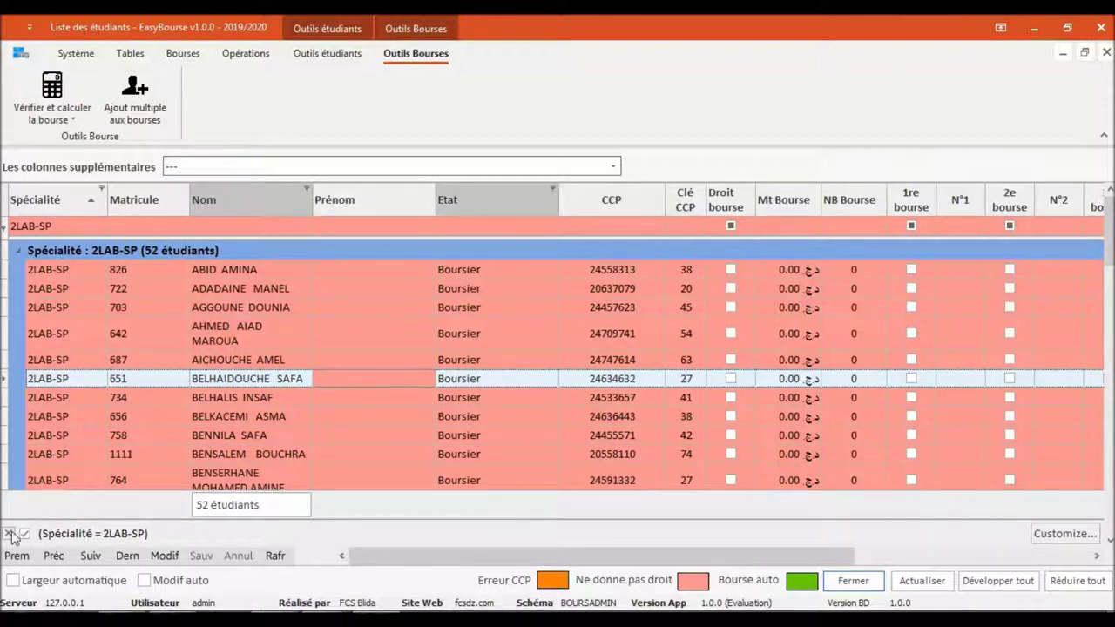
Clear the 2LAB-SP filter and select the first student in the expanded 2SF-SP group
click(52, 116)
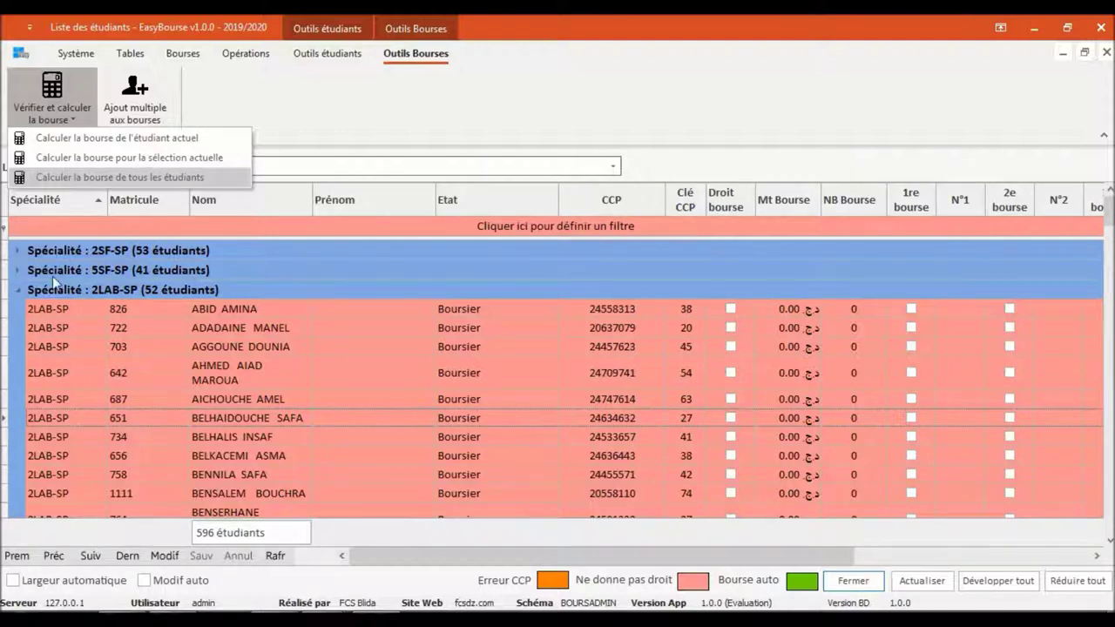
click(14, 255)
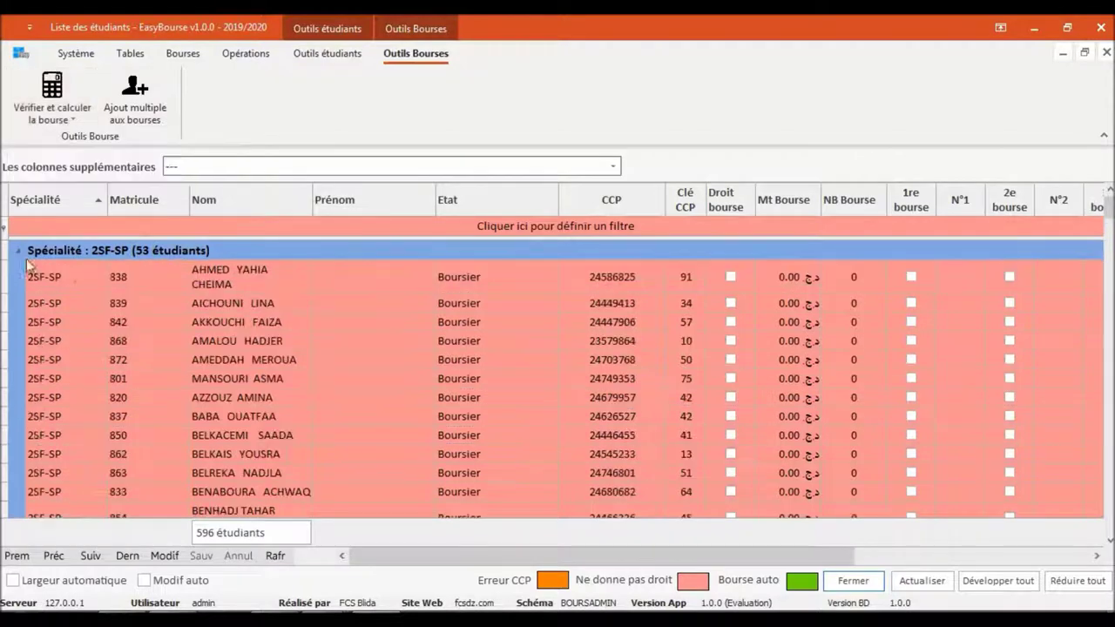
click(66, 274)
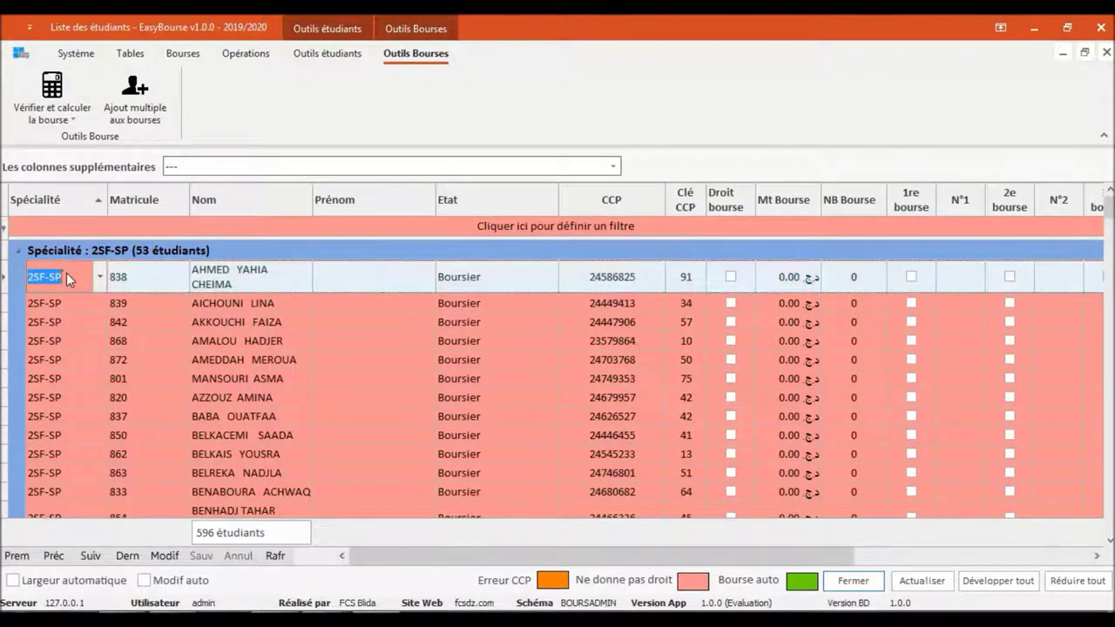
Calculate the current student's scholarship with CCP keys corrected, granting 1,350.00 DA
click(43, 116)
click(45, 141)
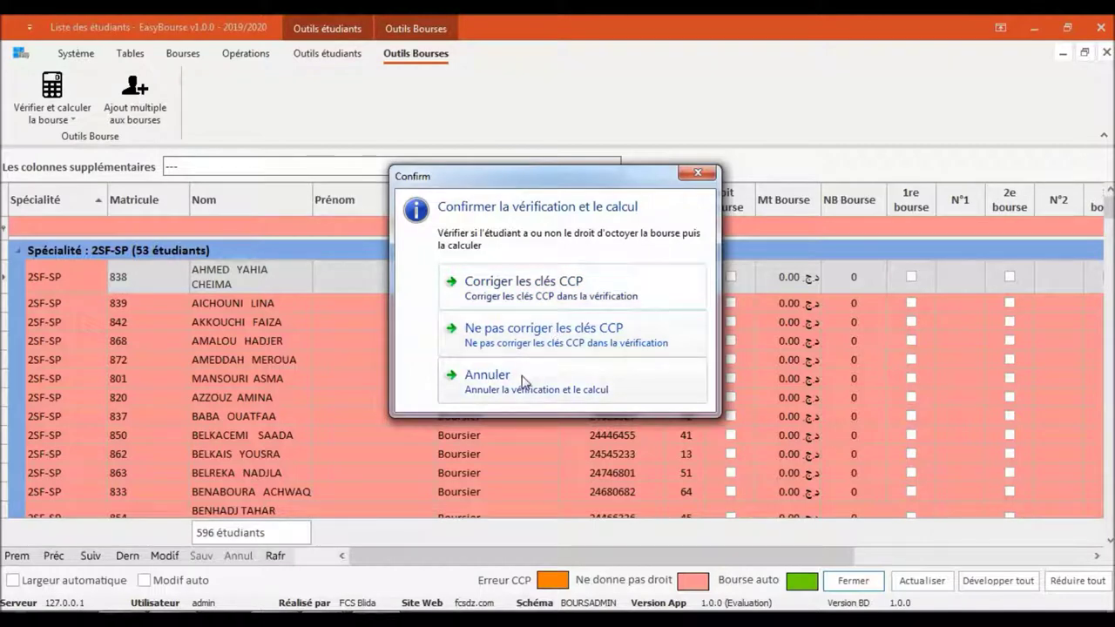
click(540, 301)
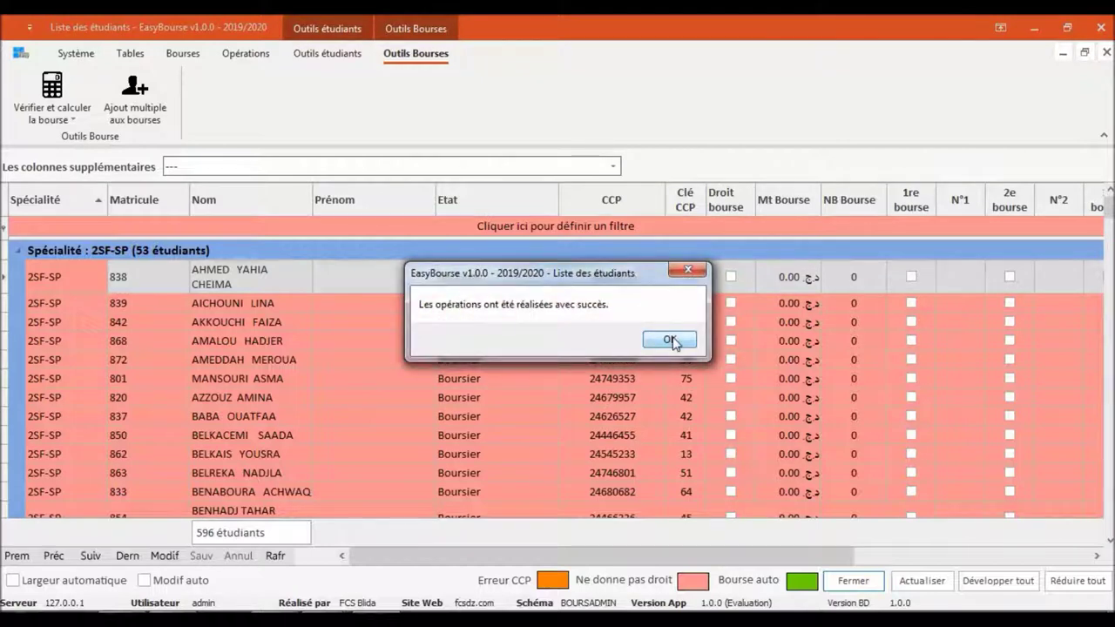
click(671, 340)
click(341, 301)
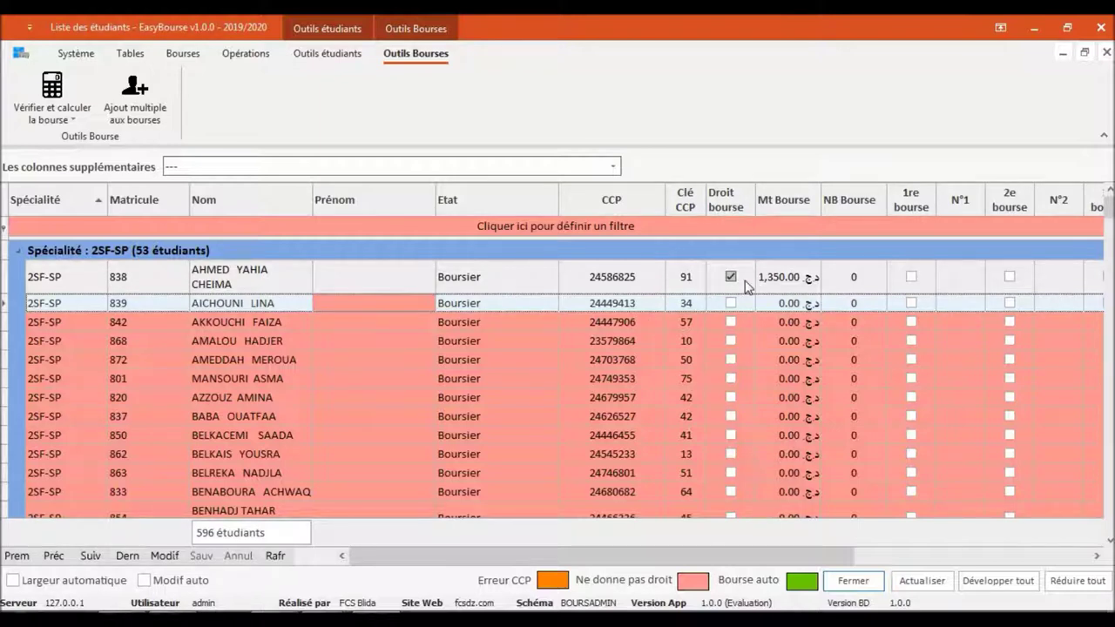
Try editing the NB Bourse cells of the first three 2SF-SP students
click(859, 282)
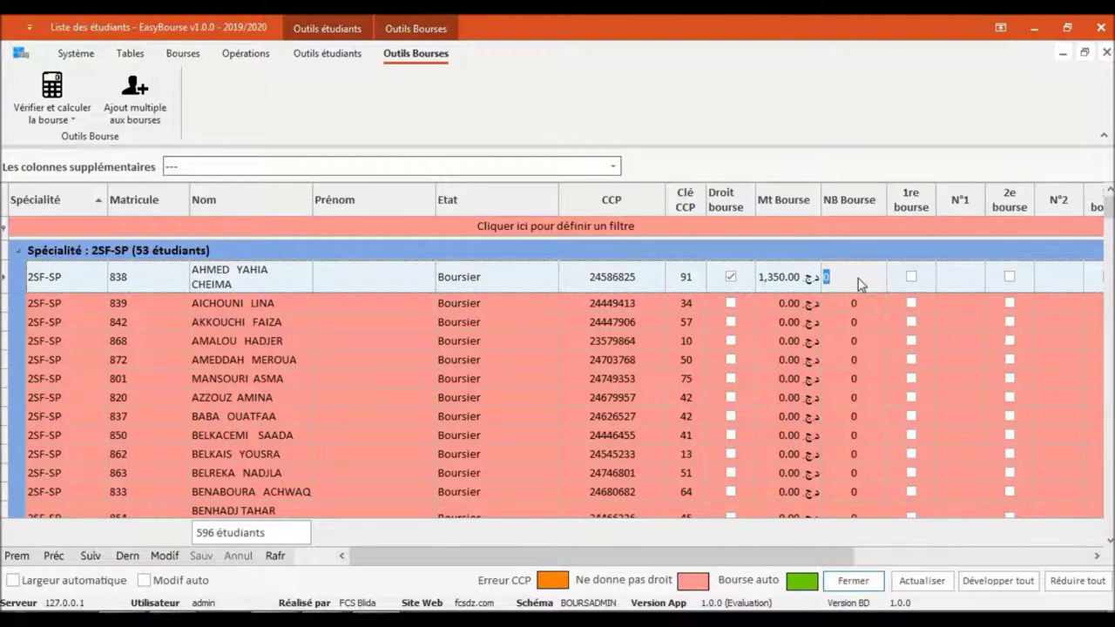
click(273, 305)
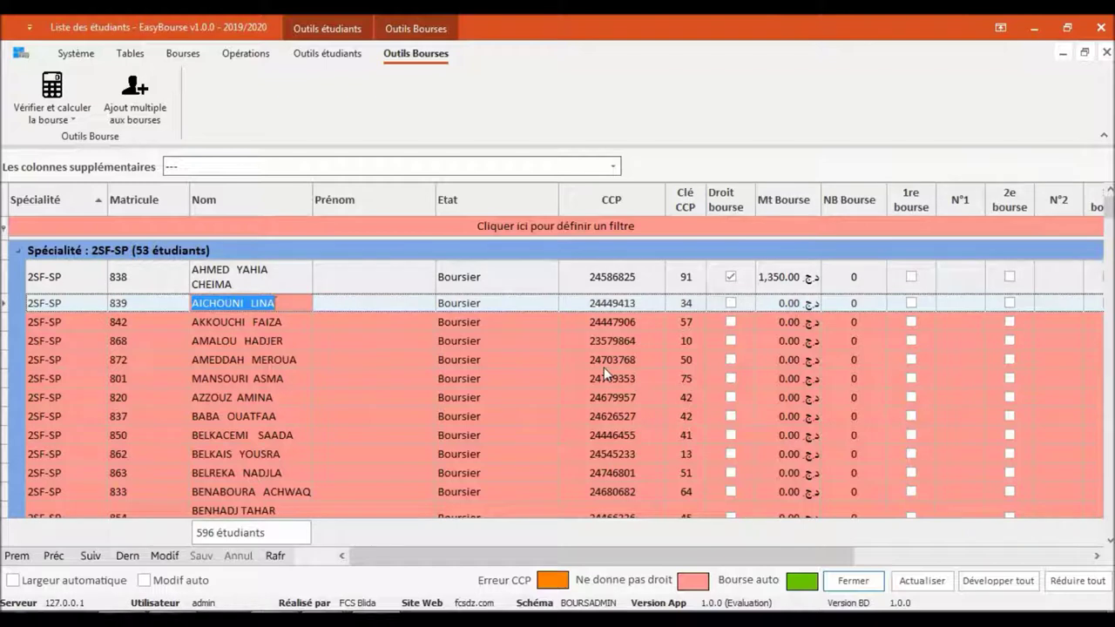
click(843, 302)
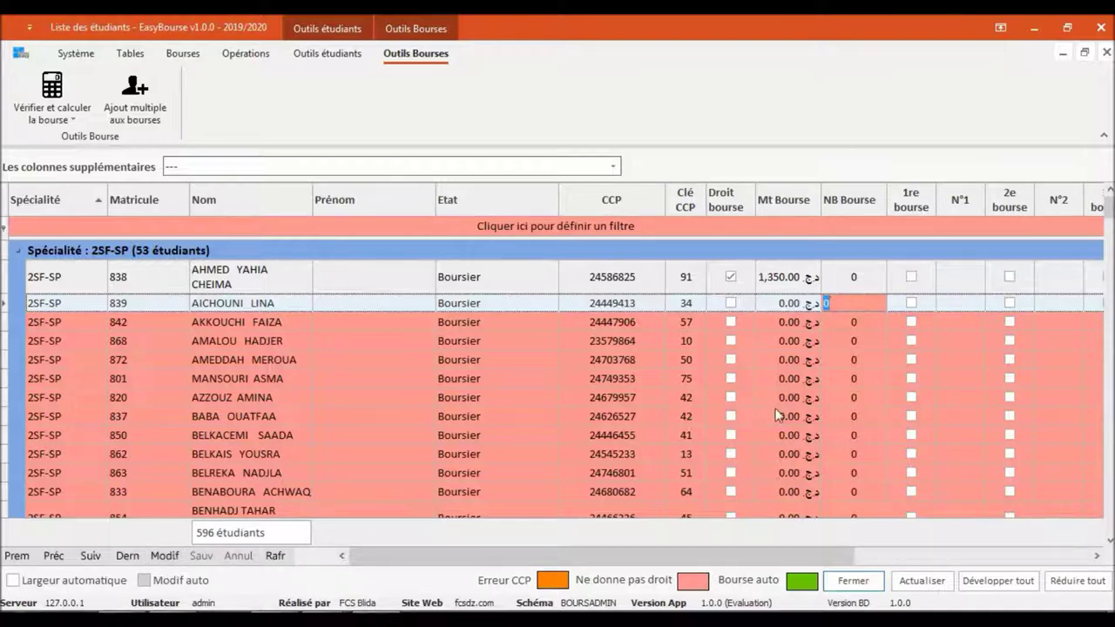
click(838, 322)
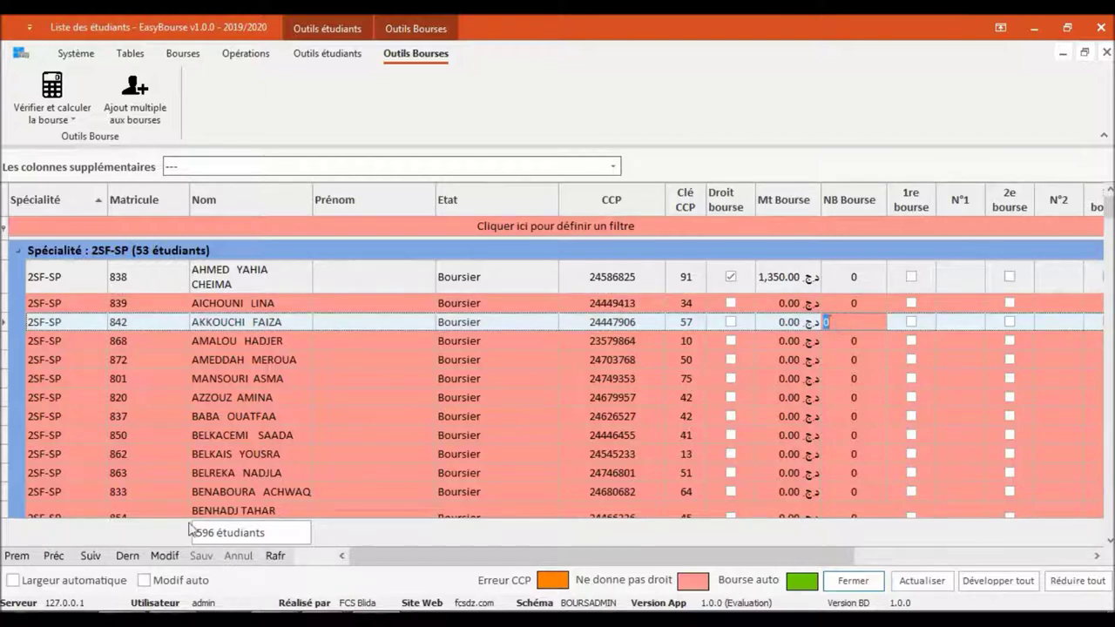
click(166, 555)
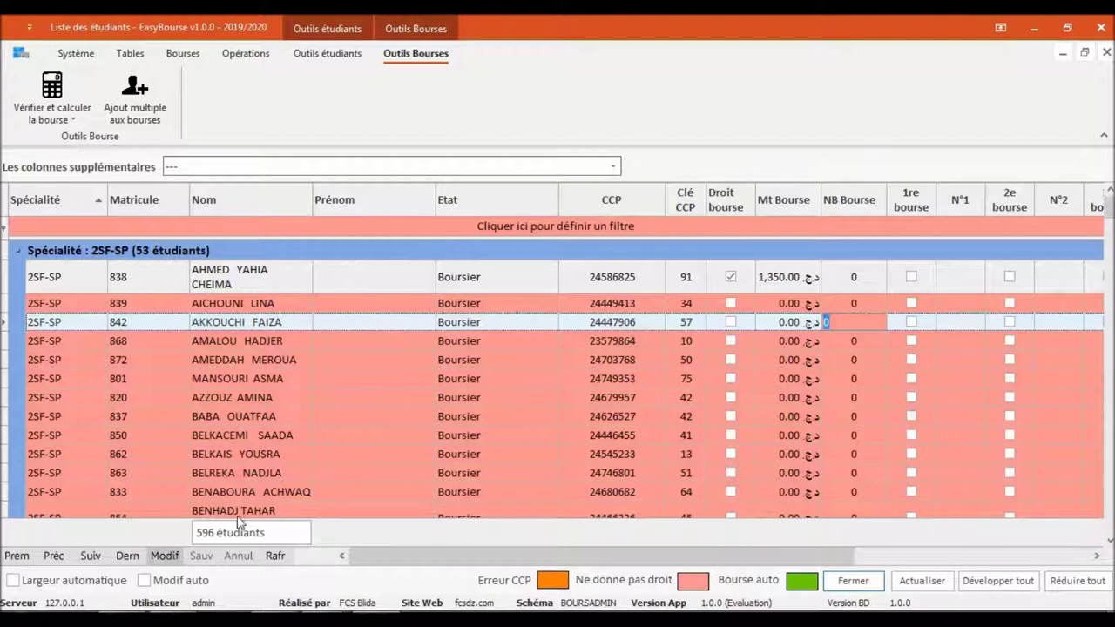
click(849, 302)
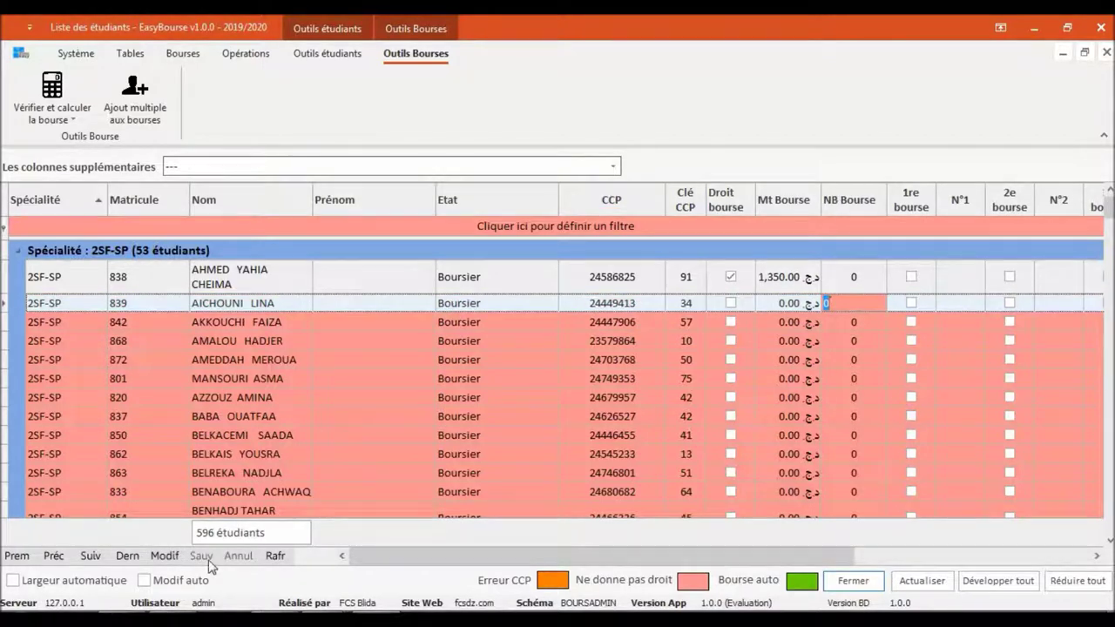
Turn on Modif auto and set the second student's NB Bourse to 3
click(144, 580)
click(860, 307)
text(3)
key(Down)
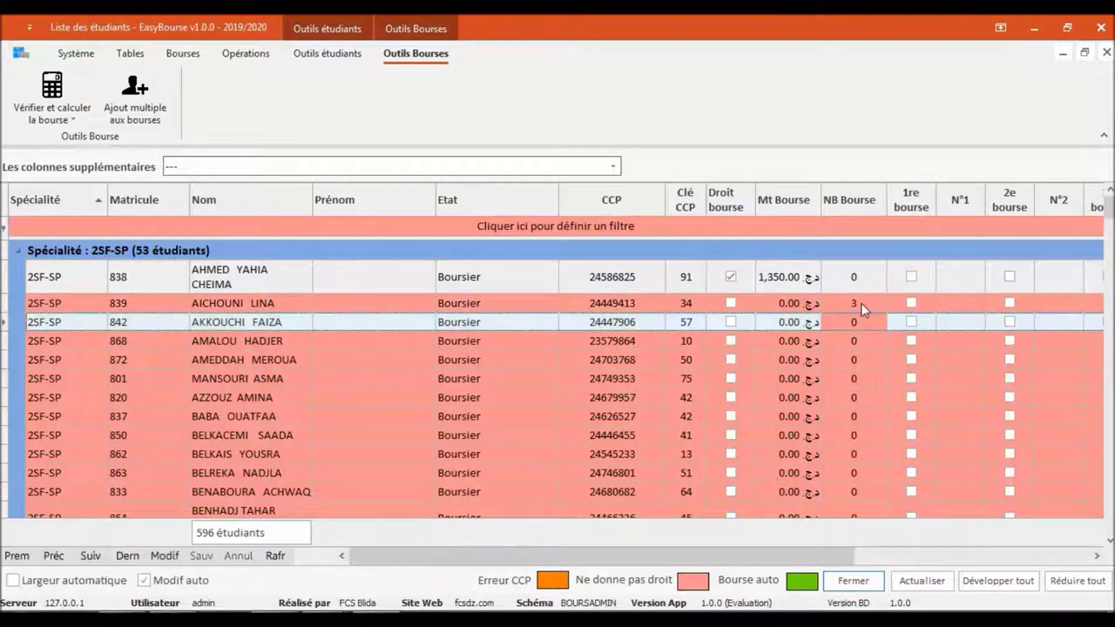
right_click(185, 303)
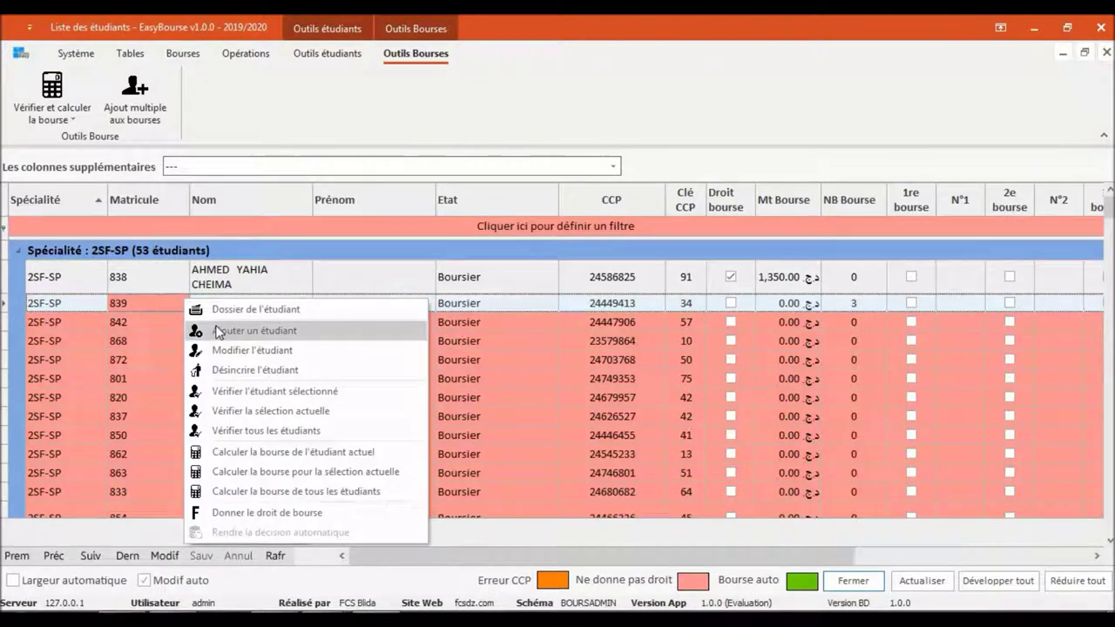
click(323, 391)
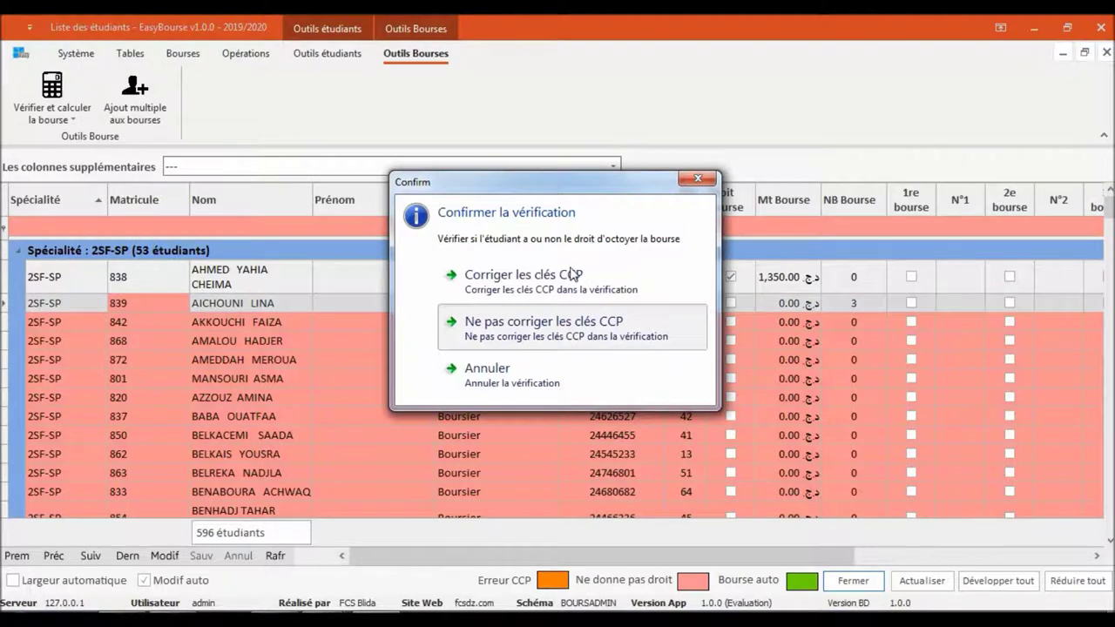
click(574, 275)
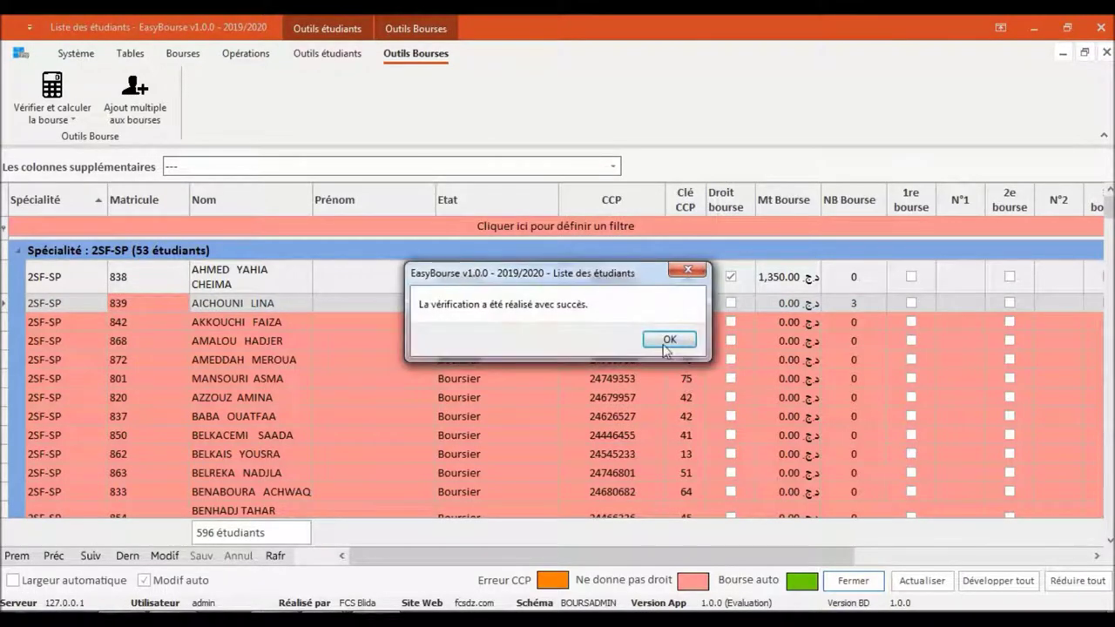
click(668, 340)
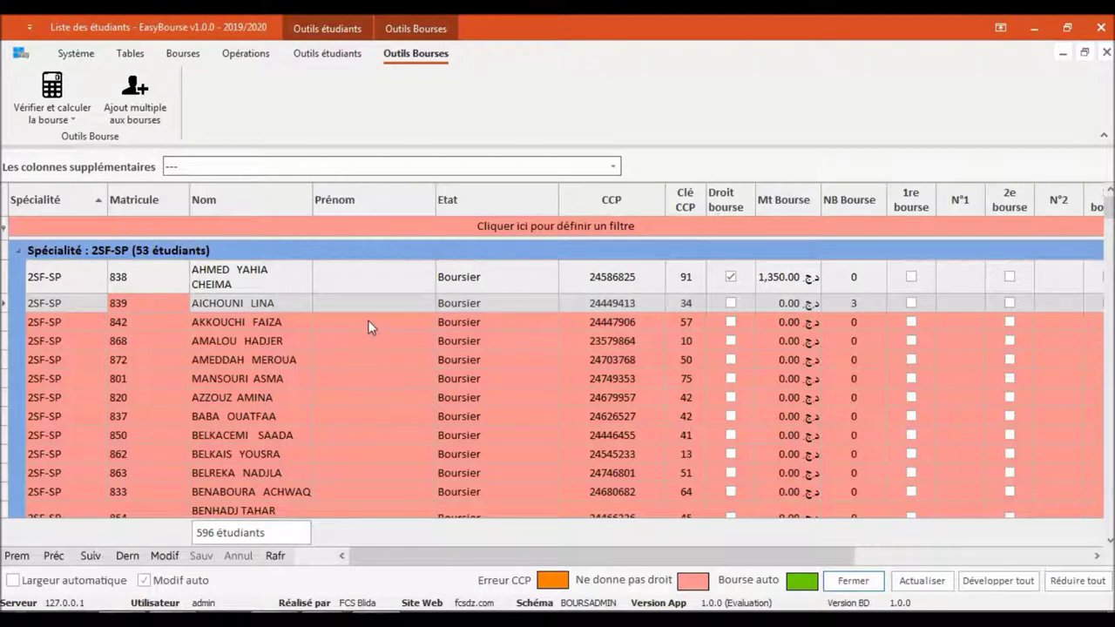
click(368, 321)
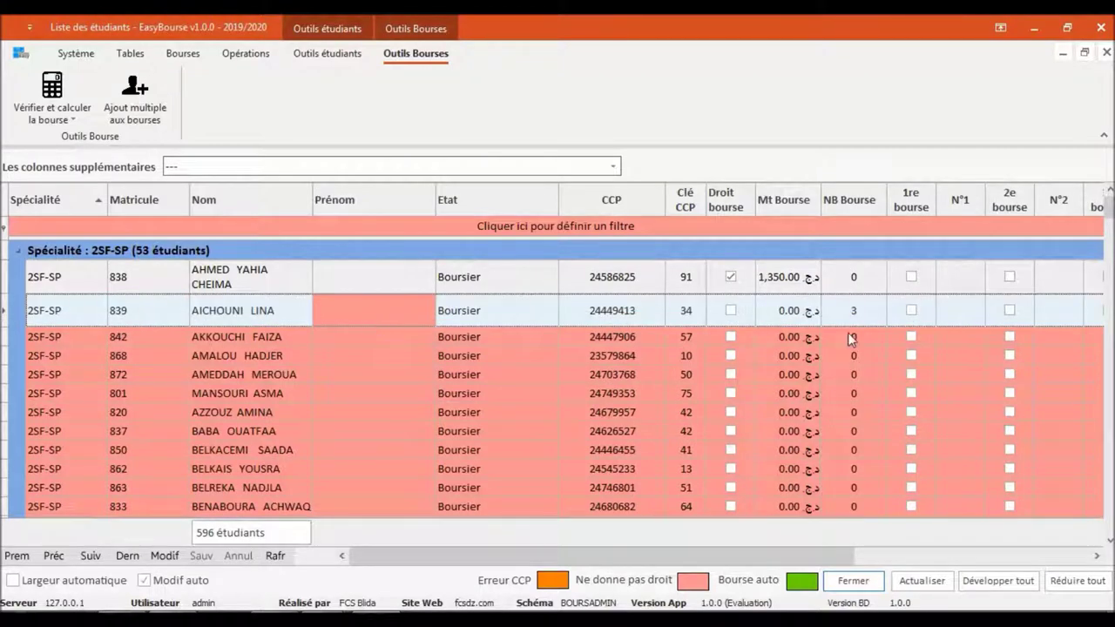
click(331, 342)
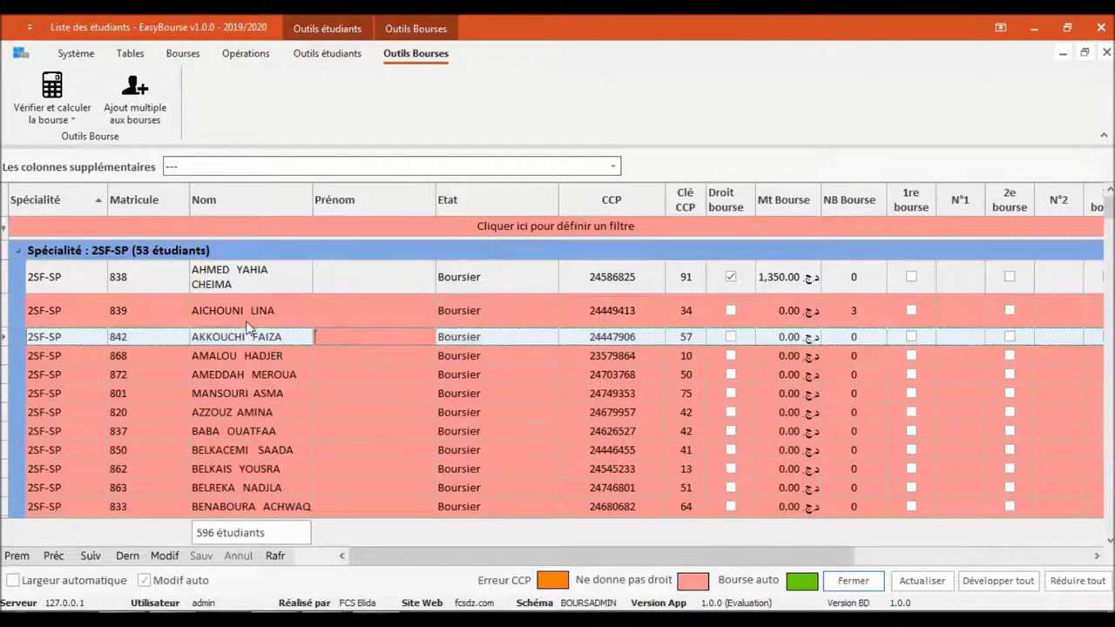
click(930, 559)
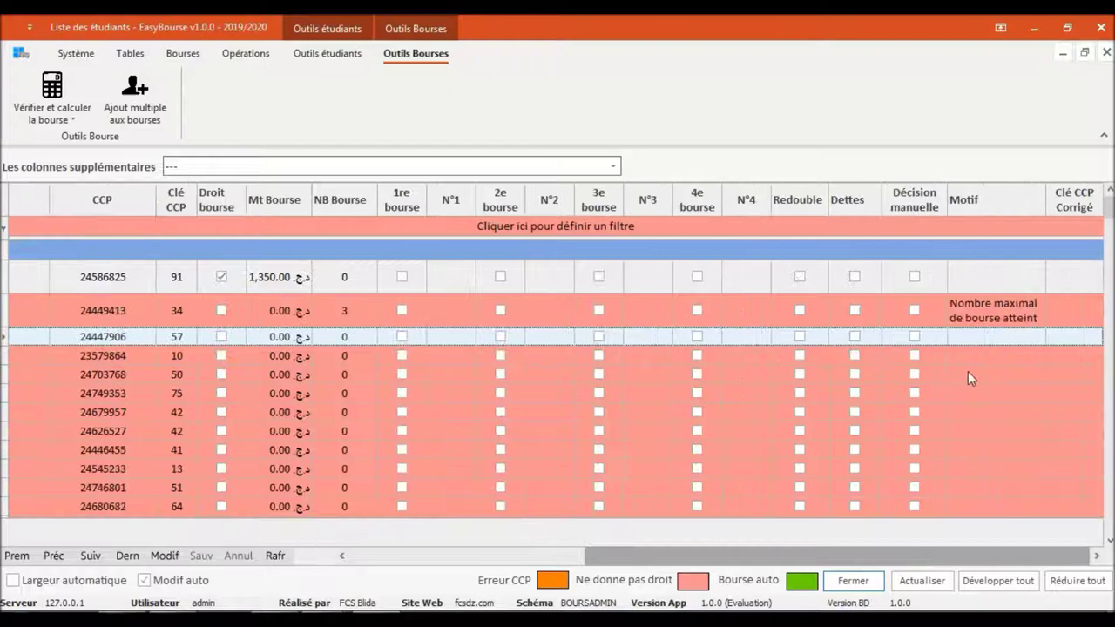
key(Down)
key(Down)
key(Down)
key(Down)
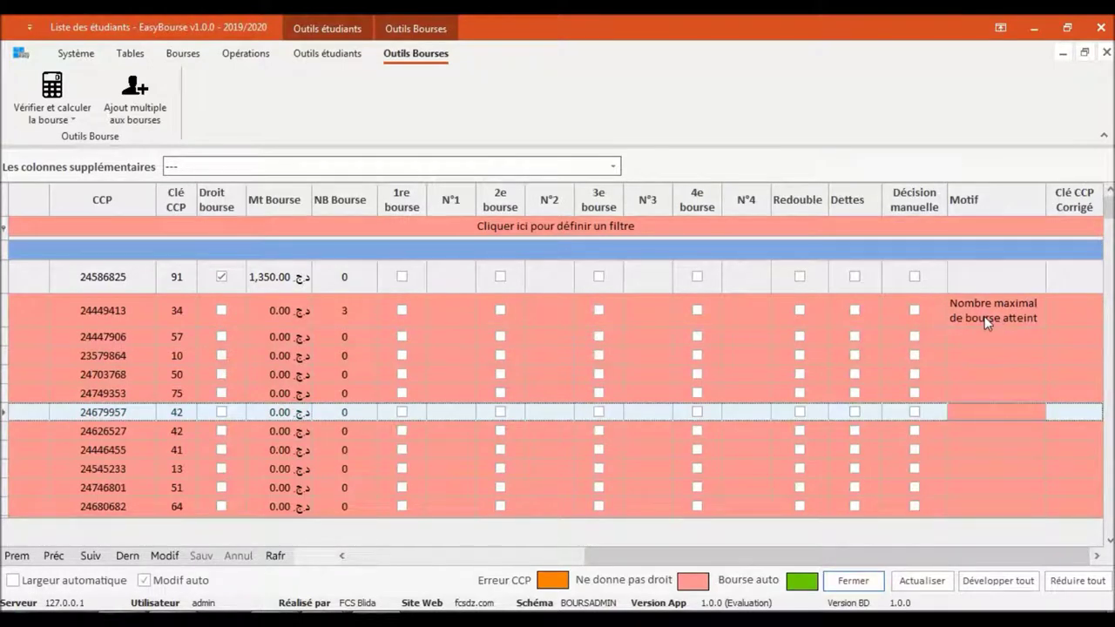
click(504, 552)
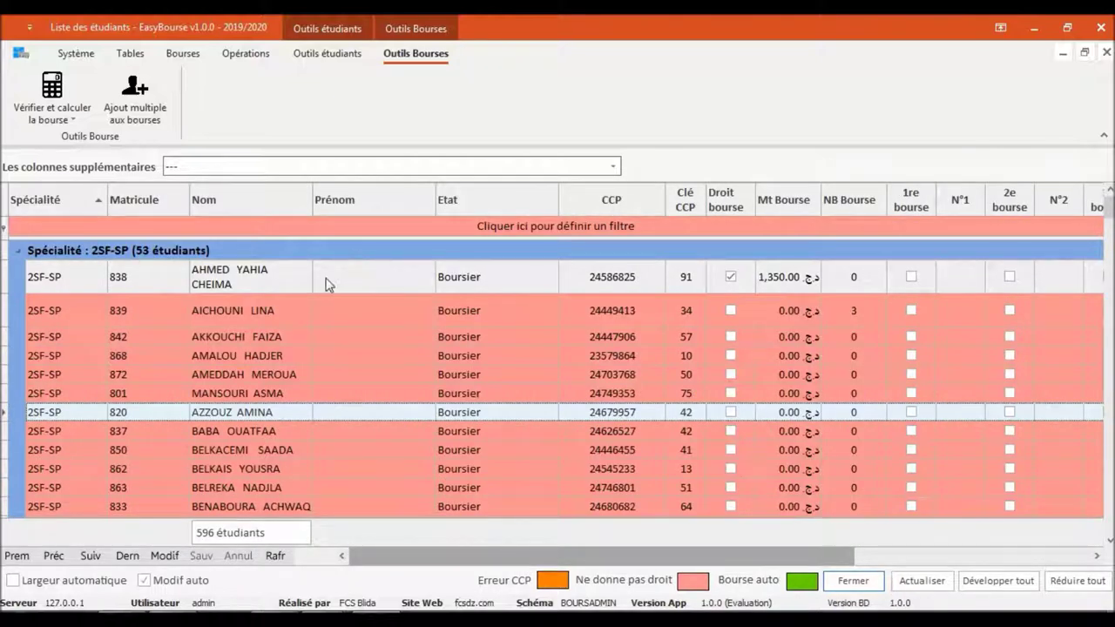
Set student 839's NB Bourse to 2 and re-verify them with CCP keys corrected
click(852, 302)
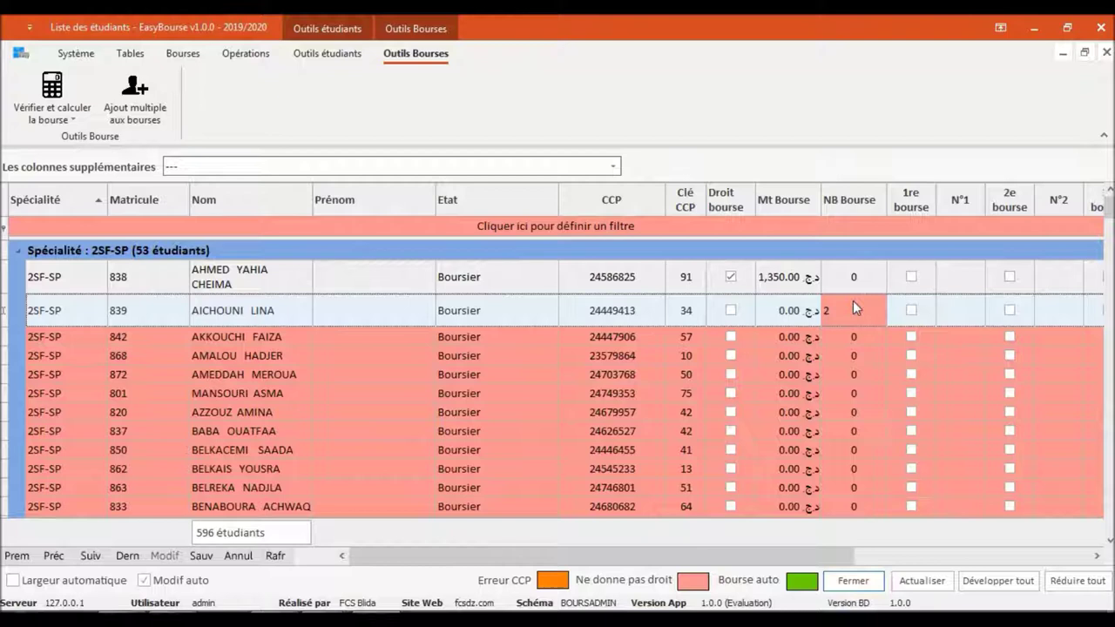
key(Down)
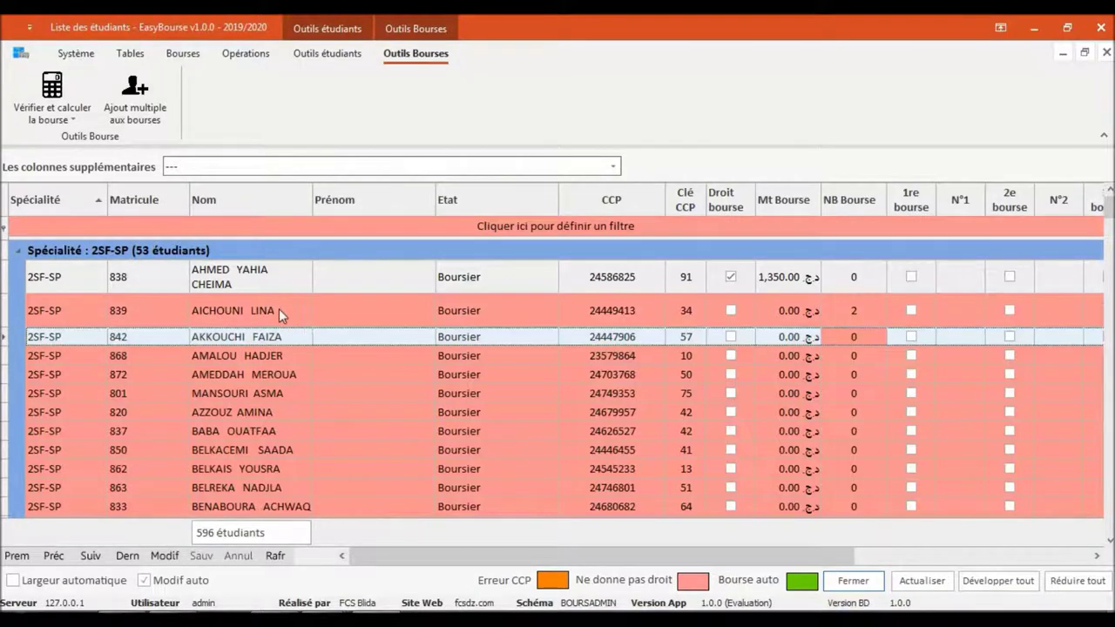
right_click(279, 308)
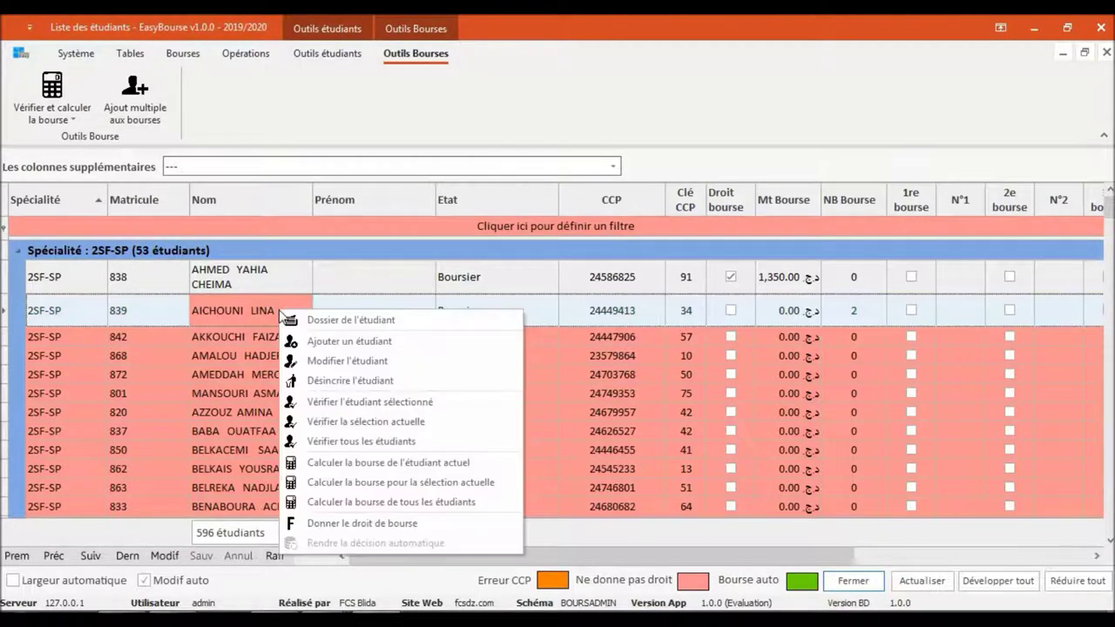
click(371, 403)
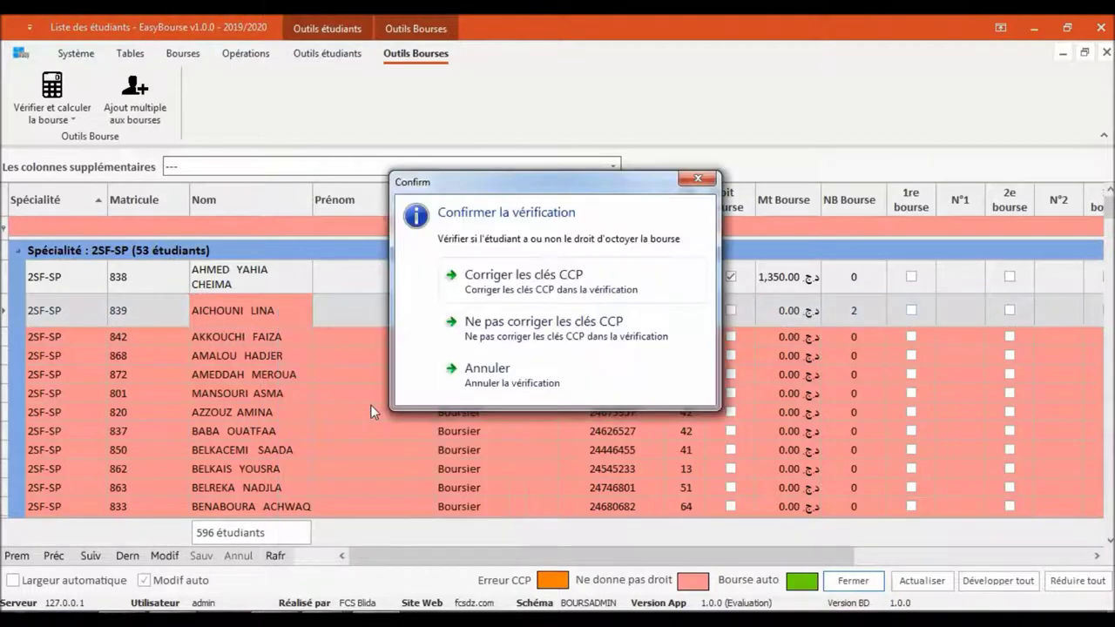
click(571, 301)
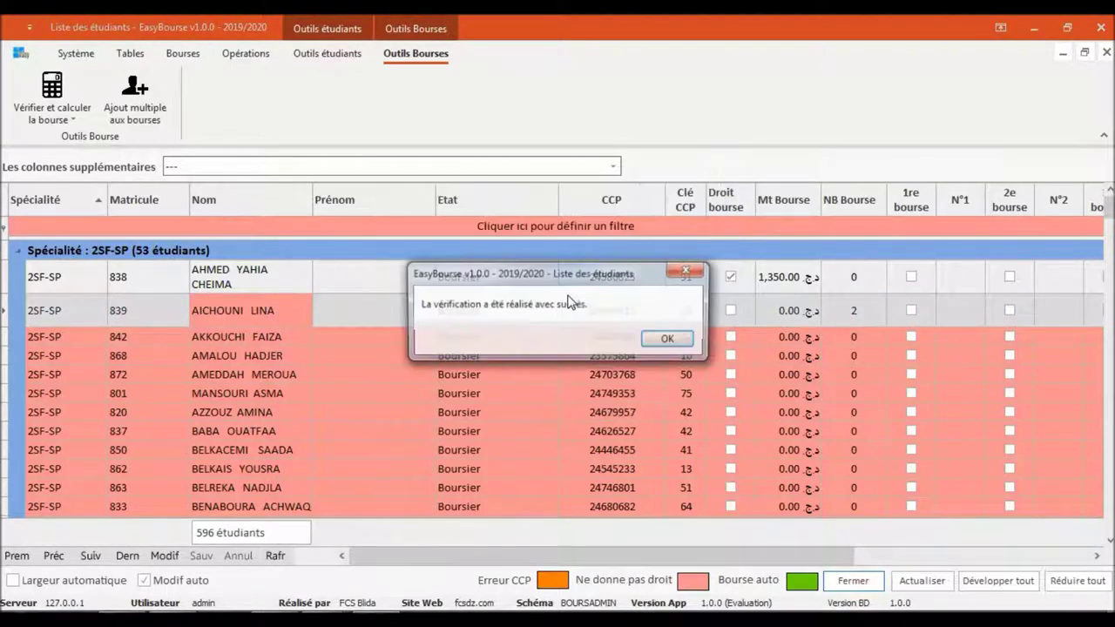
click(669, 343)
Browse the rows of students 842, 868, 839 and 872, scrolling the list right
click(251, 330)
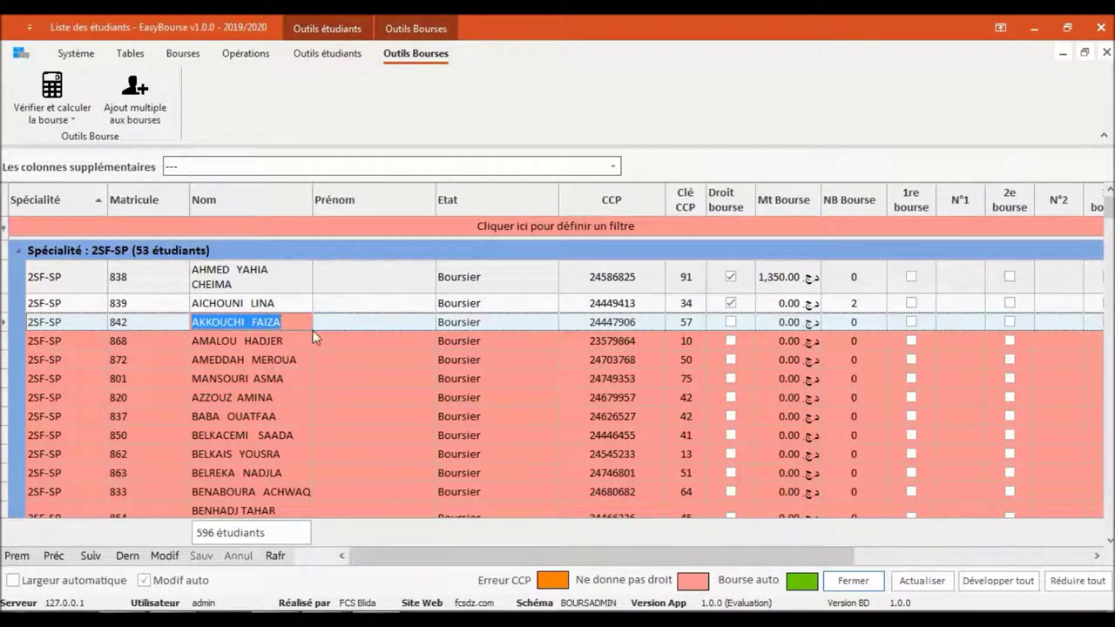
click(344, 335)
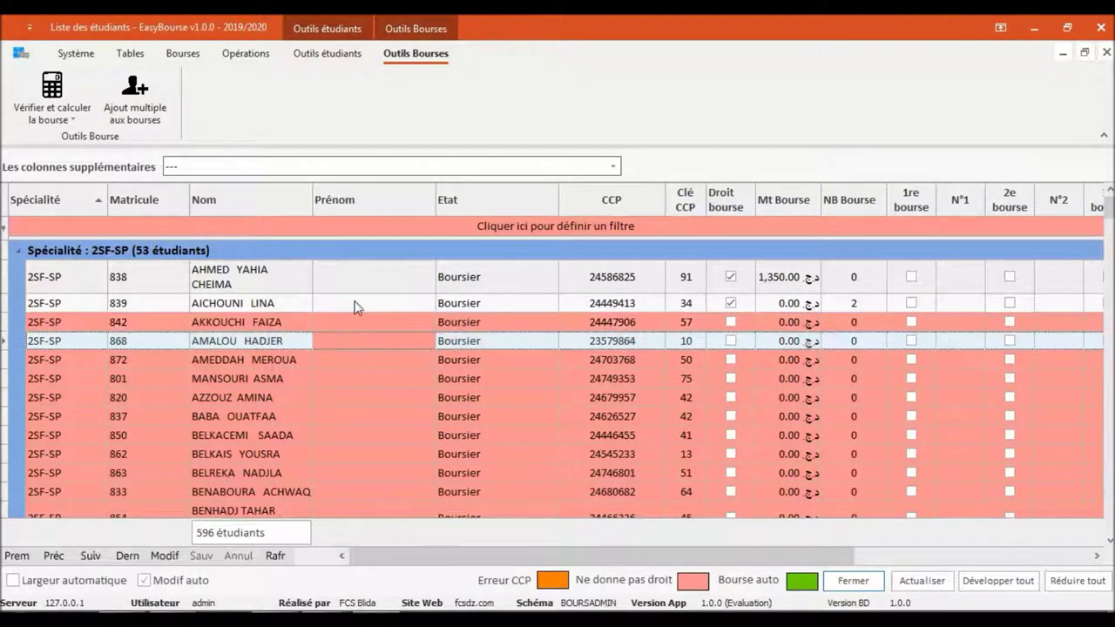
click(354, 305)
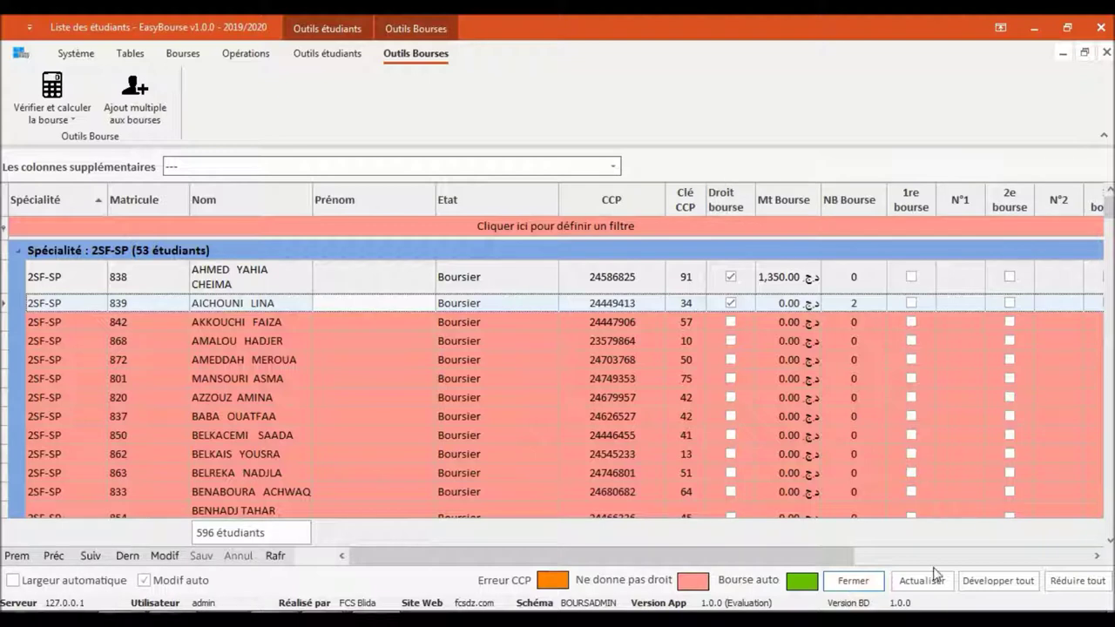
scroll(936, 572, right, 5)
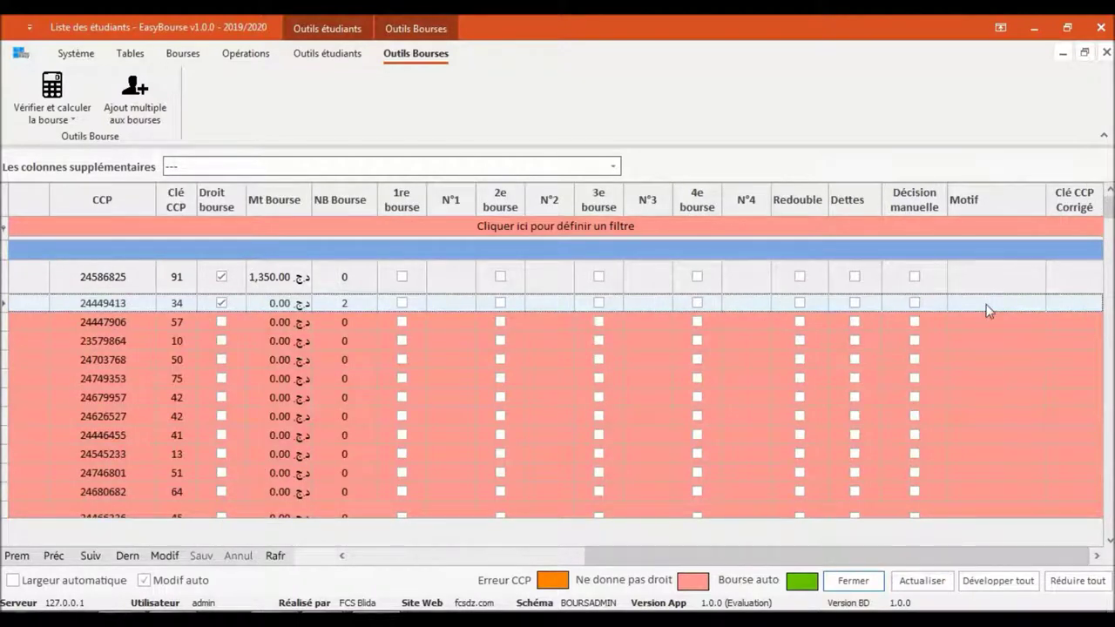
click(392, 562)
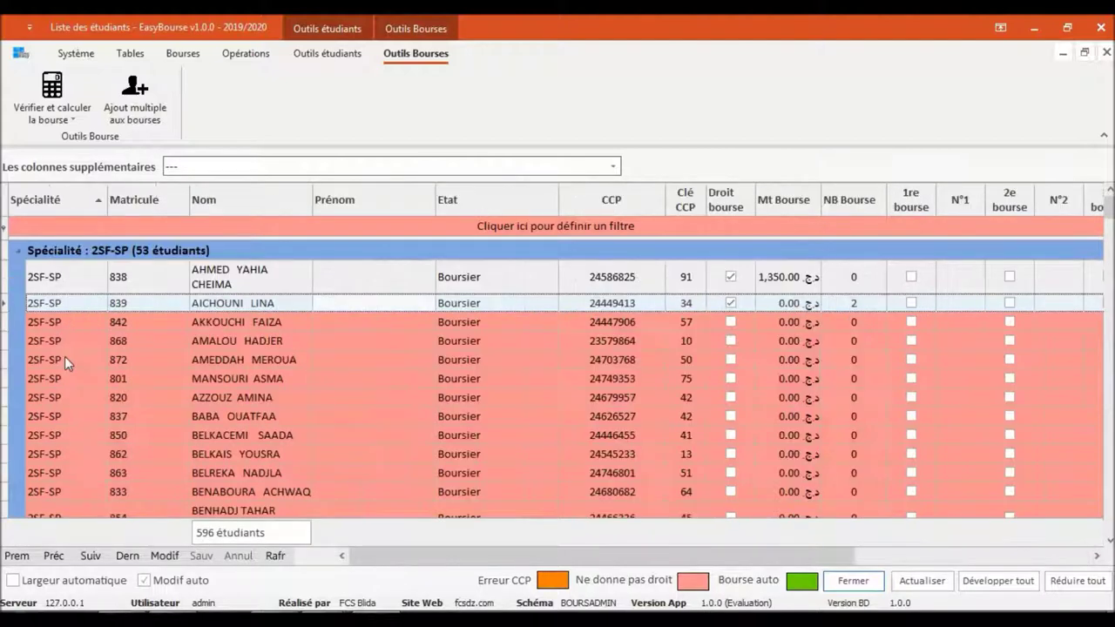
click(64, 356)
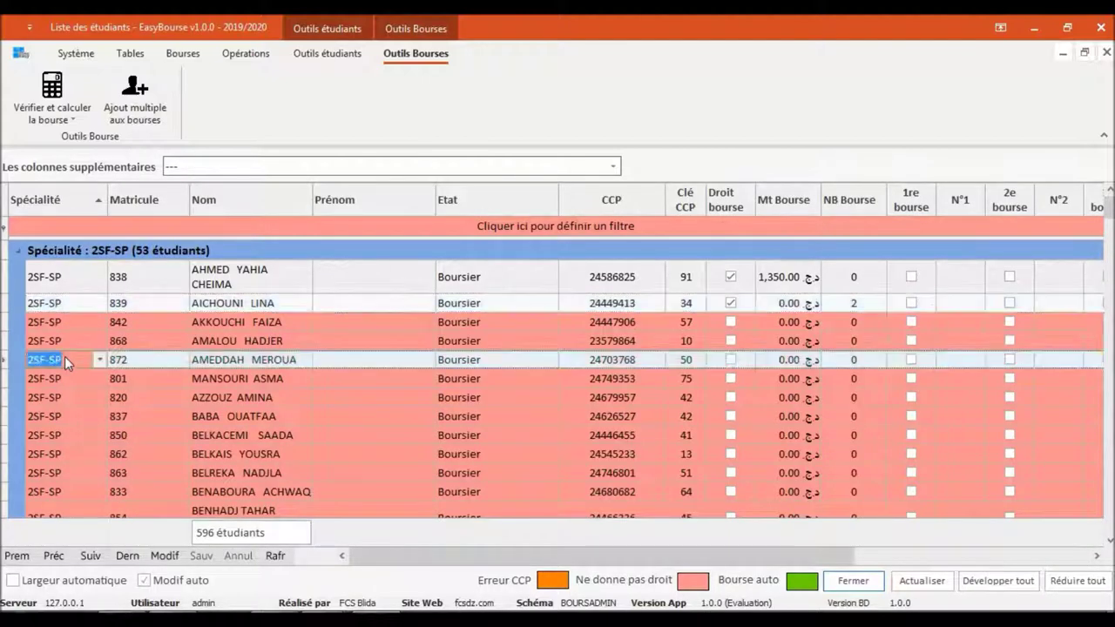
click(222, 324)
Calculate the scholarship amount for all students in the list
click(52, 100)
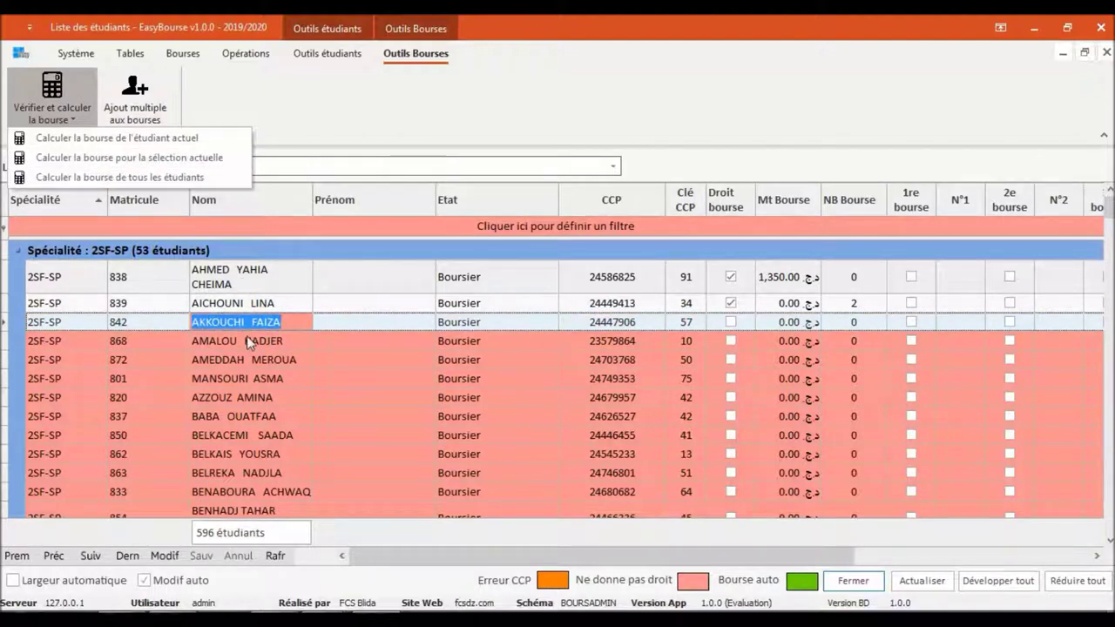
click(248, 359)
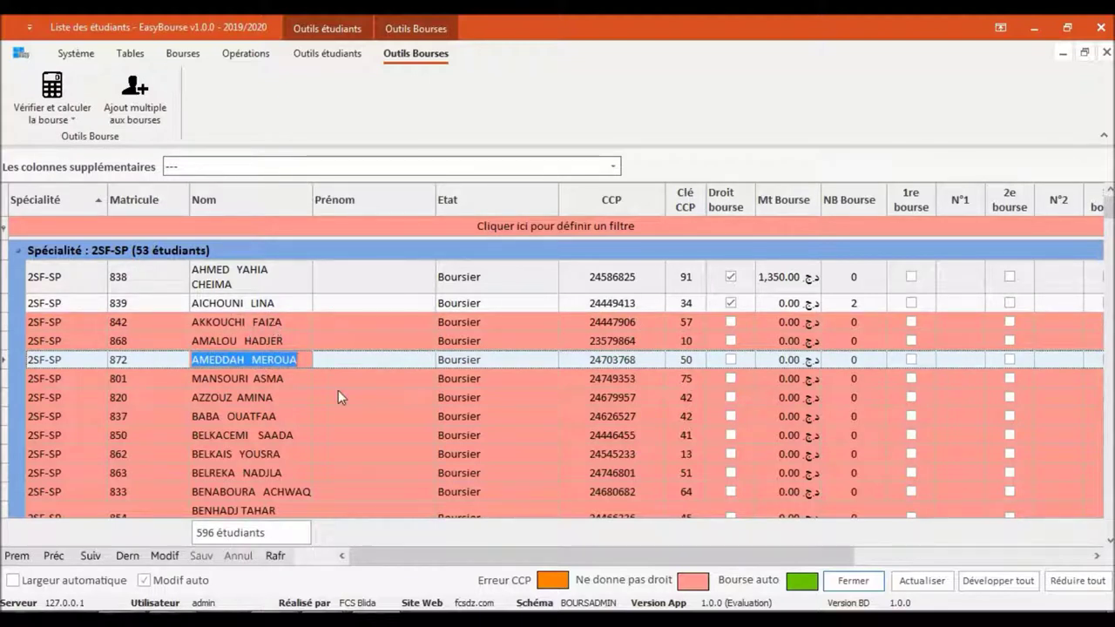
click(70, 120)
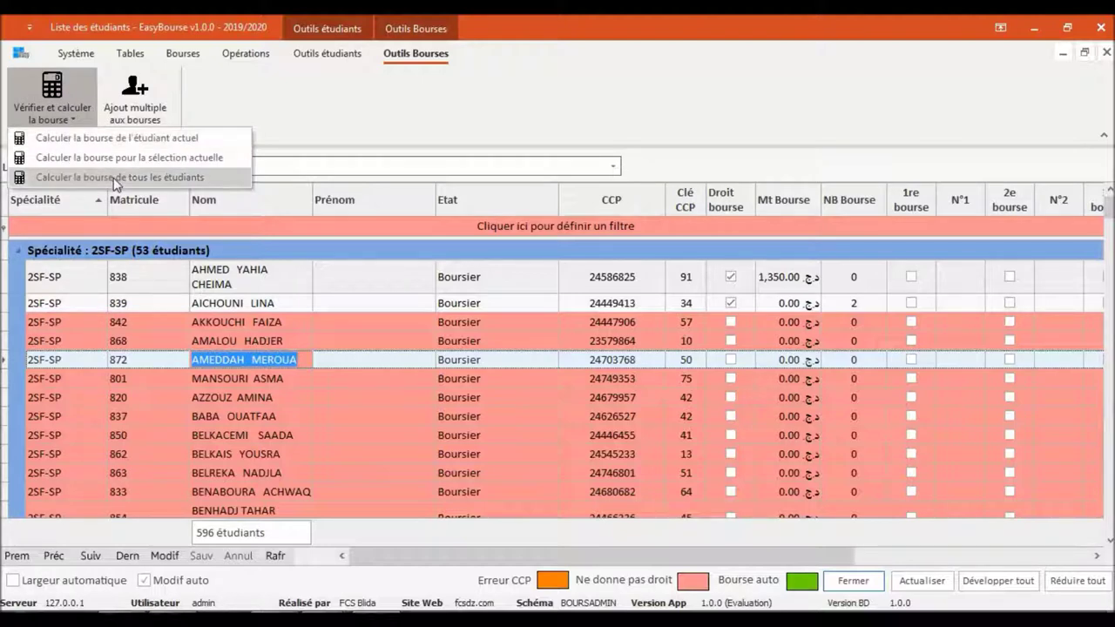
click(114, 179)
key(Escape)
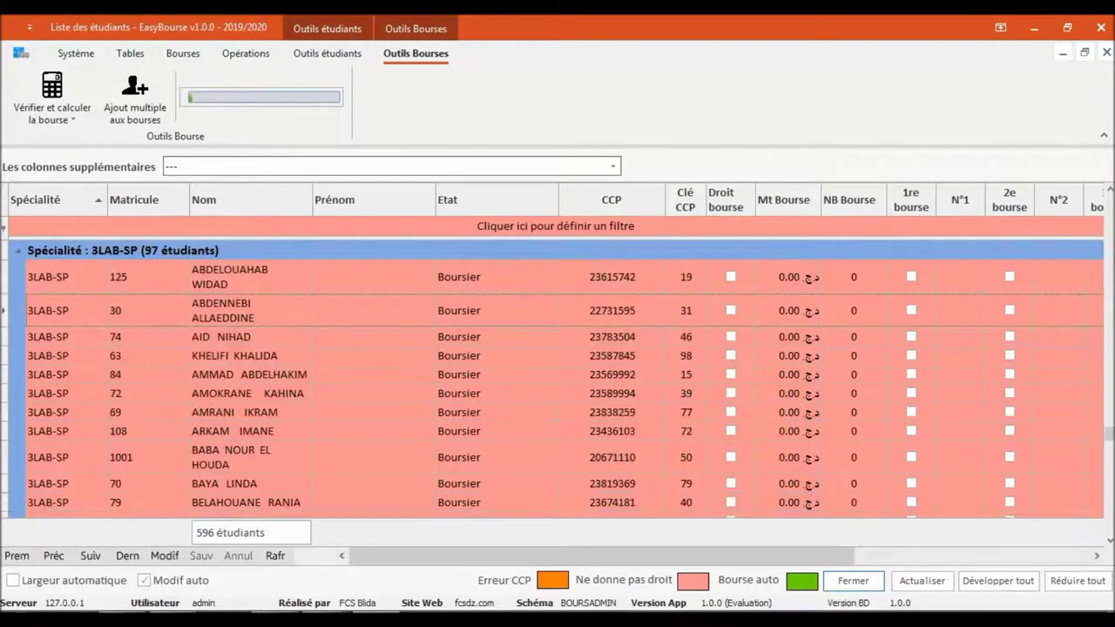
Scroll through the refreshed list to check each row's calculated amount
click(657, 344)
click(510, 329)
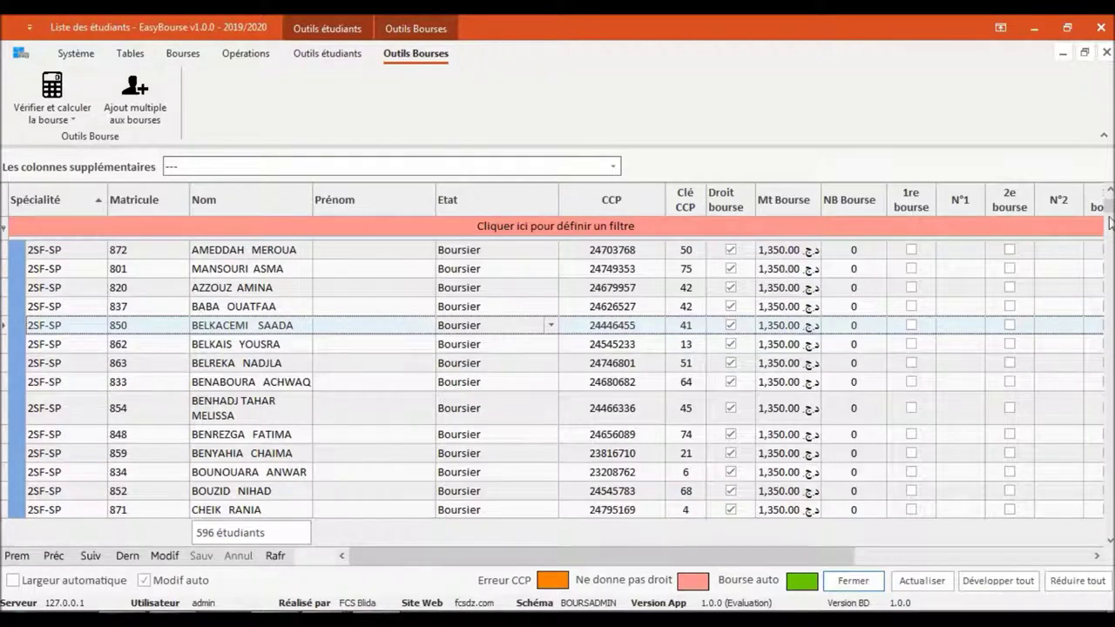
drag(1109, 206, 1112, 296)
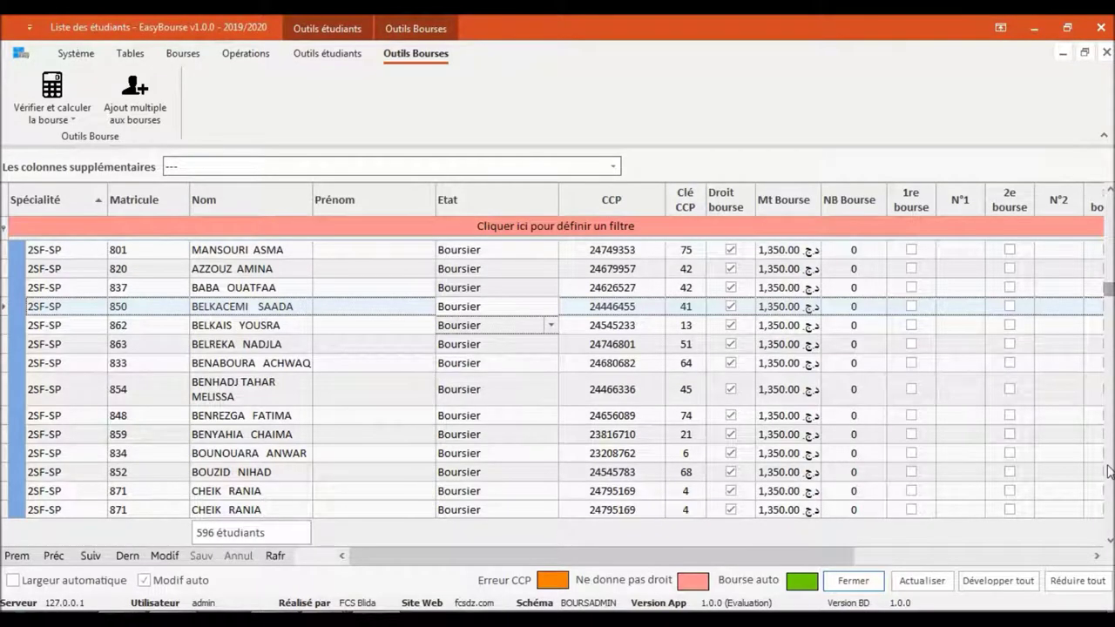
click(1108, 470)
click(1107, 471)
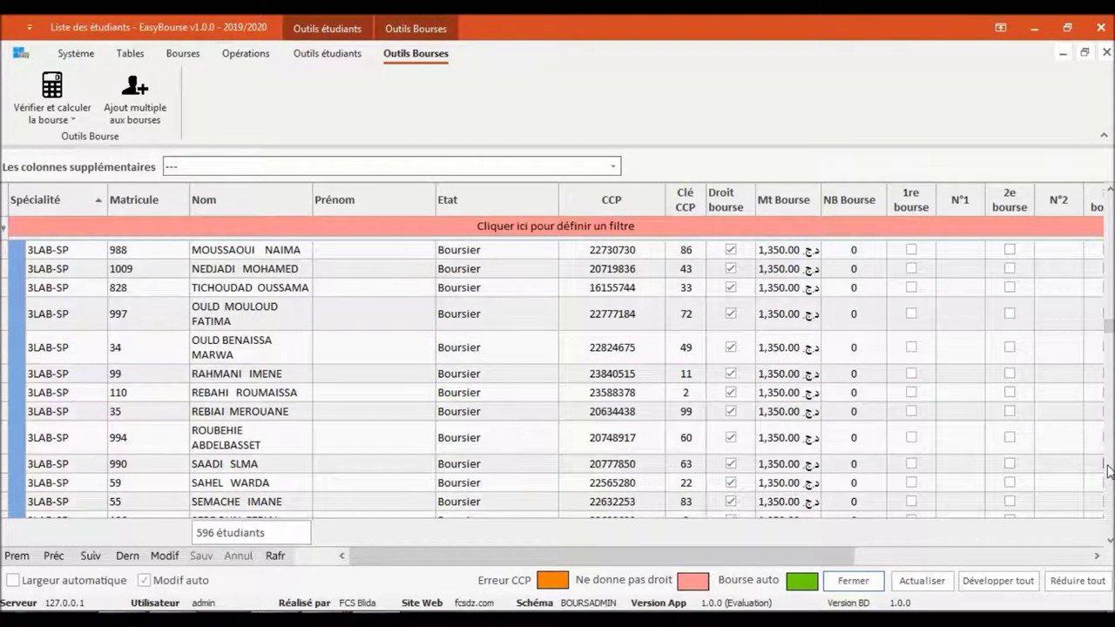
click(1107, 470)
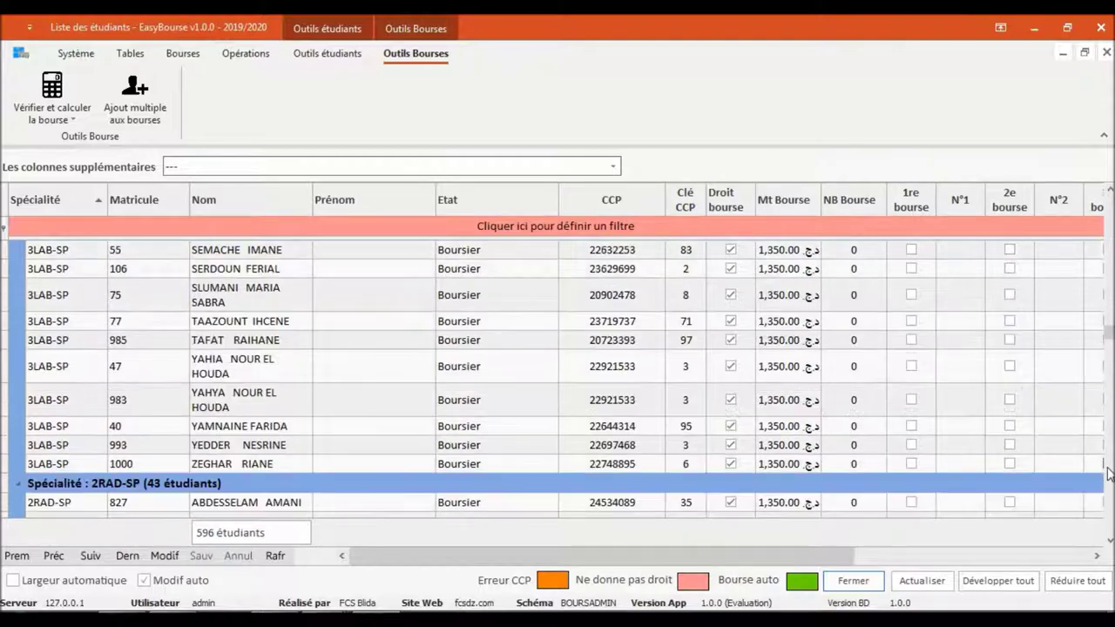
click(1108, 470)
click(1107, 470)
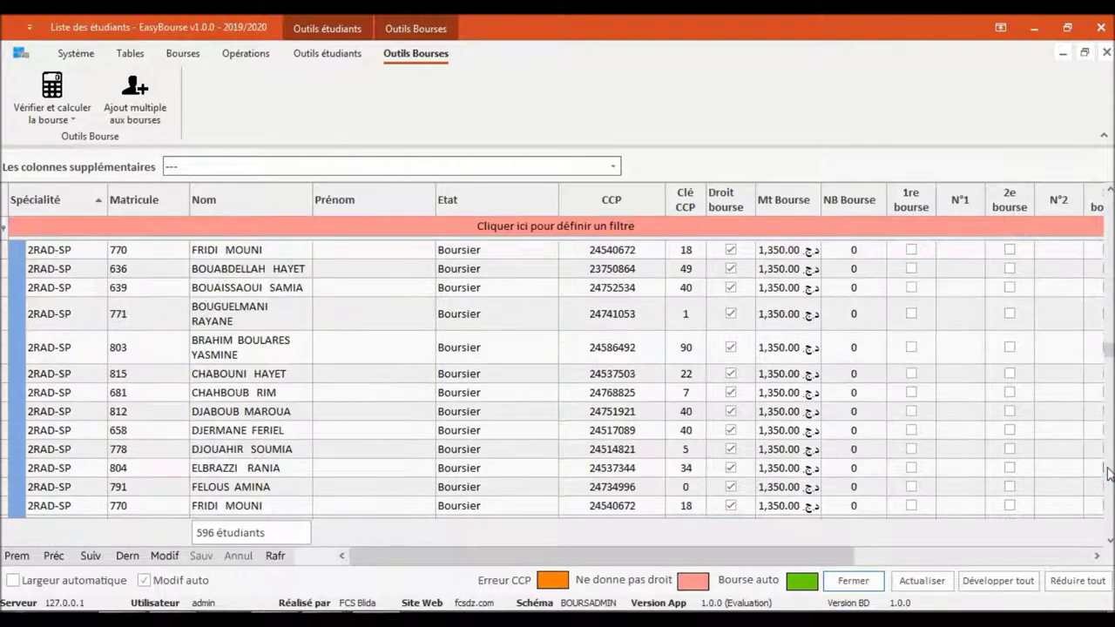
click(1108, 470)
click(1107, 471)
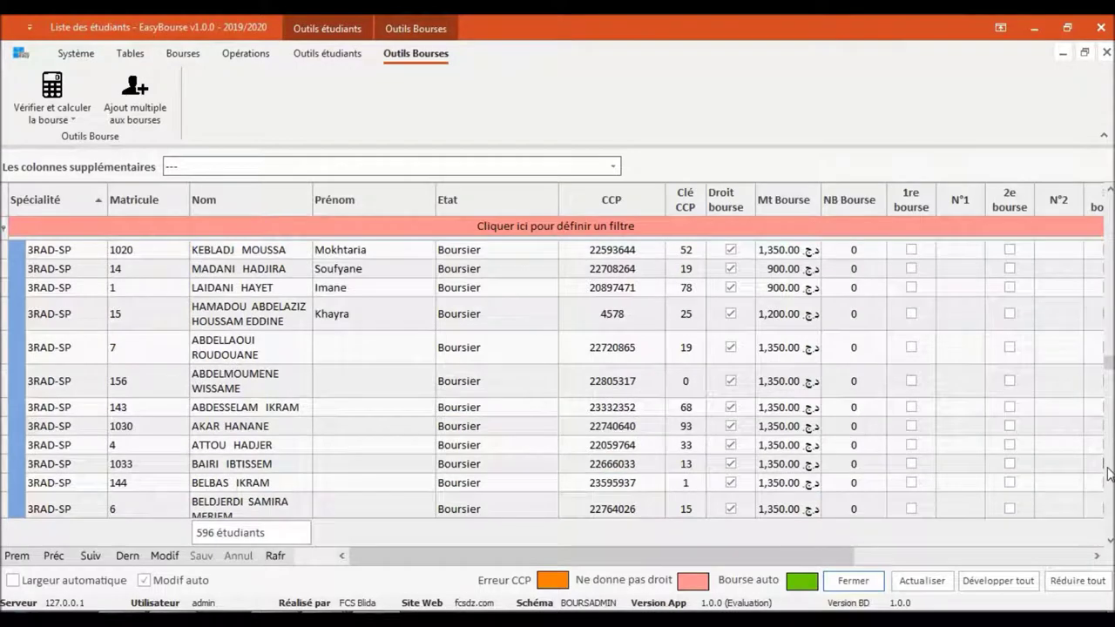
click(1108, 470)
click(1107, 473)
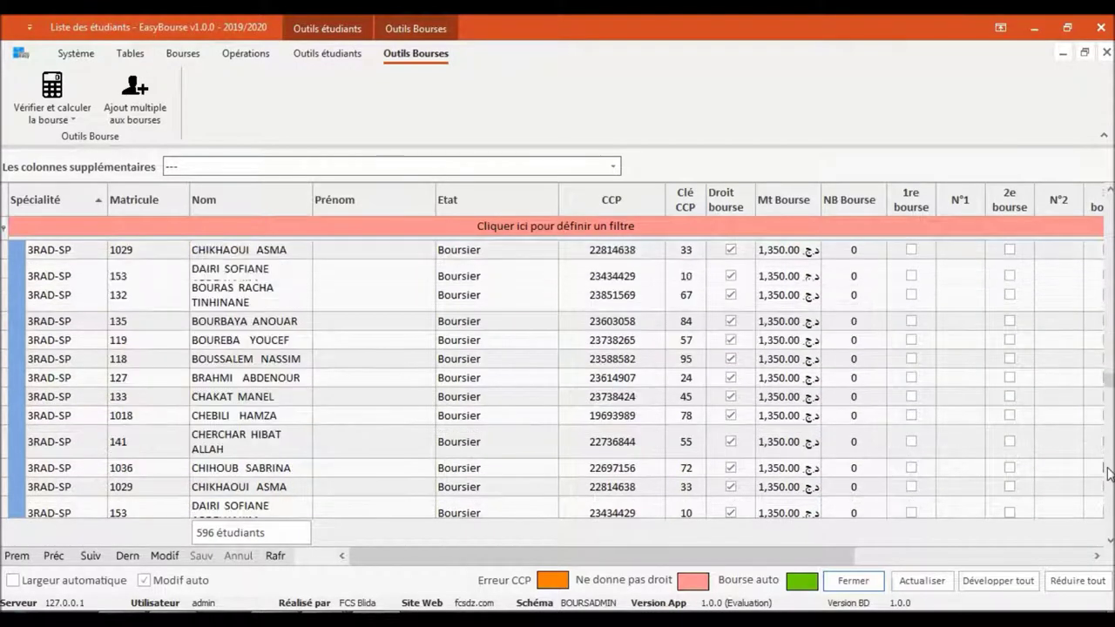
drag(1110, 384, 1108, 202)
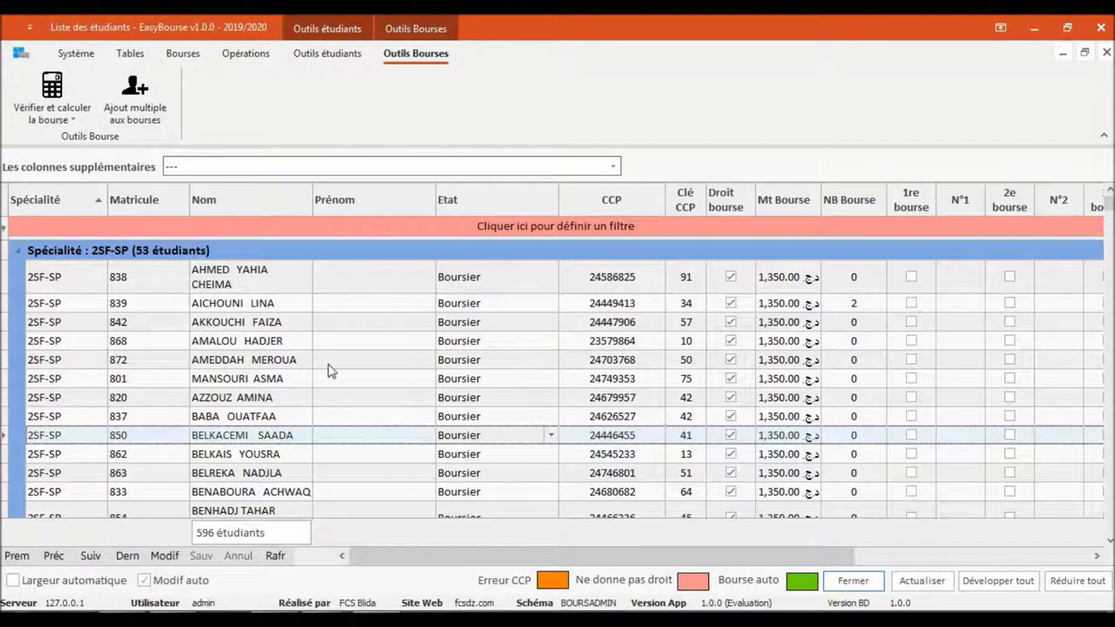
Open student 838's file via Dossier de l'étudiant
click(279, 305)
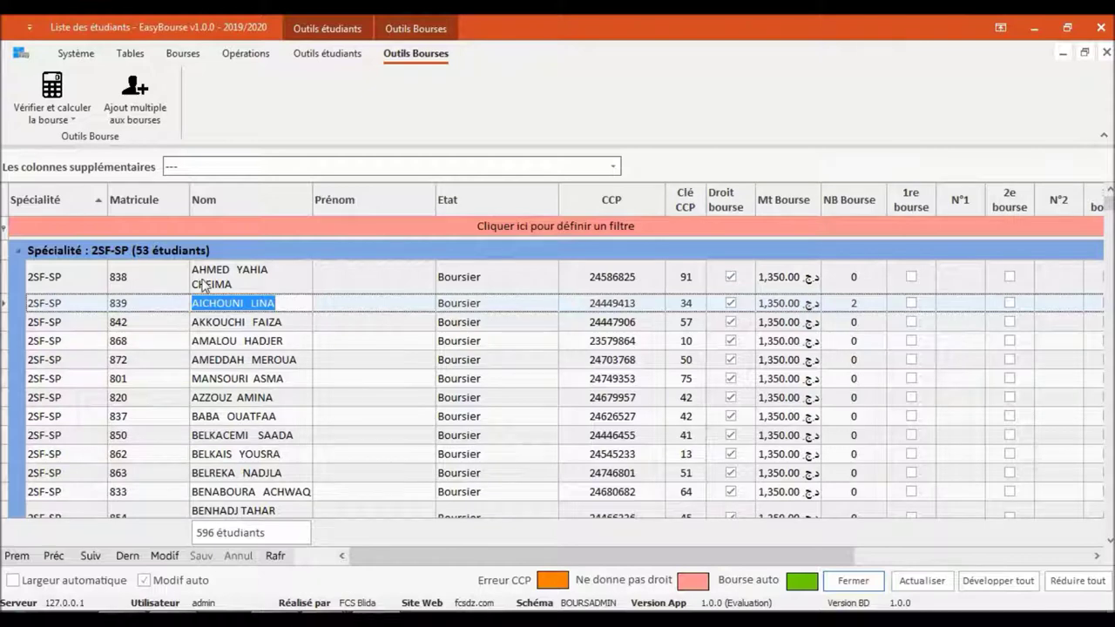
right_click(336, 280)
click(361, 288)
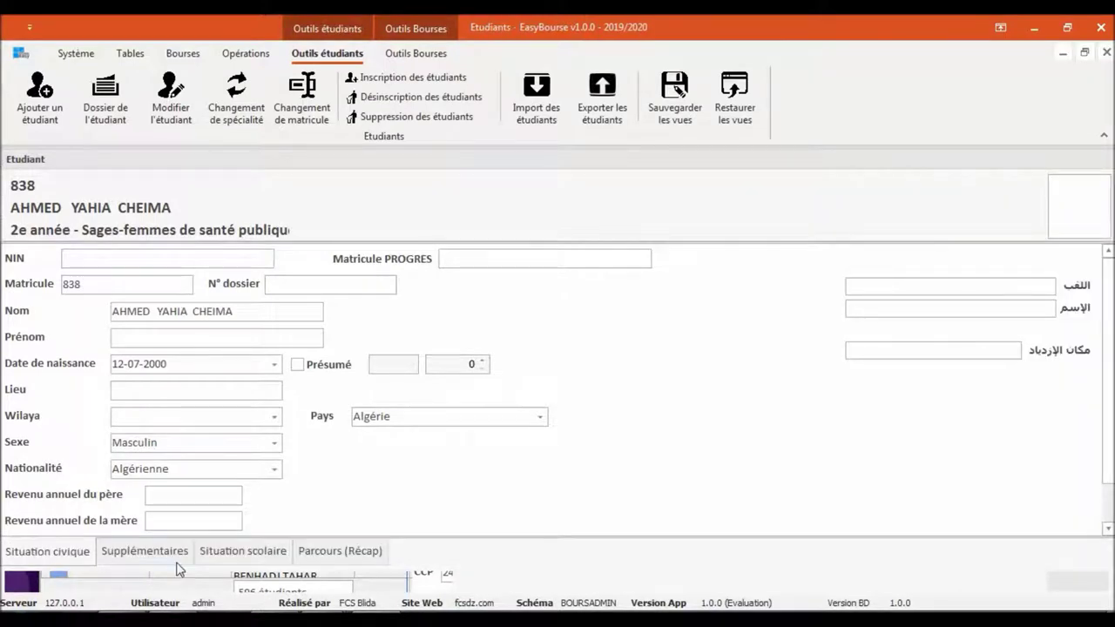
Enter annual incomes of 5,000,000 for the father and 3,000,000 for the mother, save, and close the record
click(253, 583)
click(187, 494)
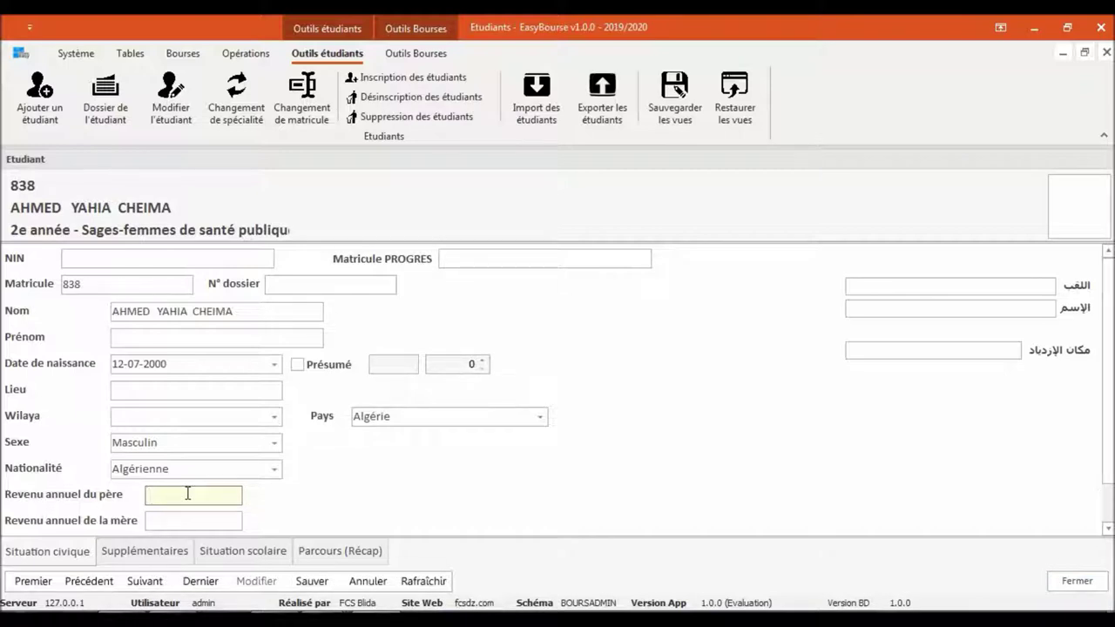
text(5000000)
click(199, 523)
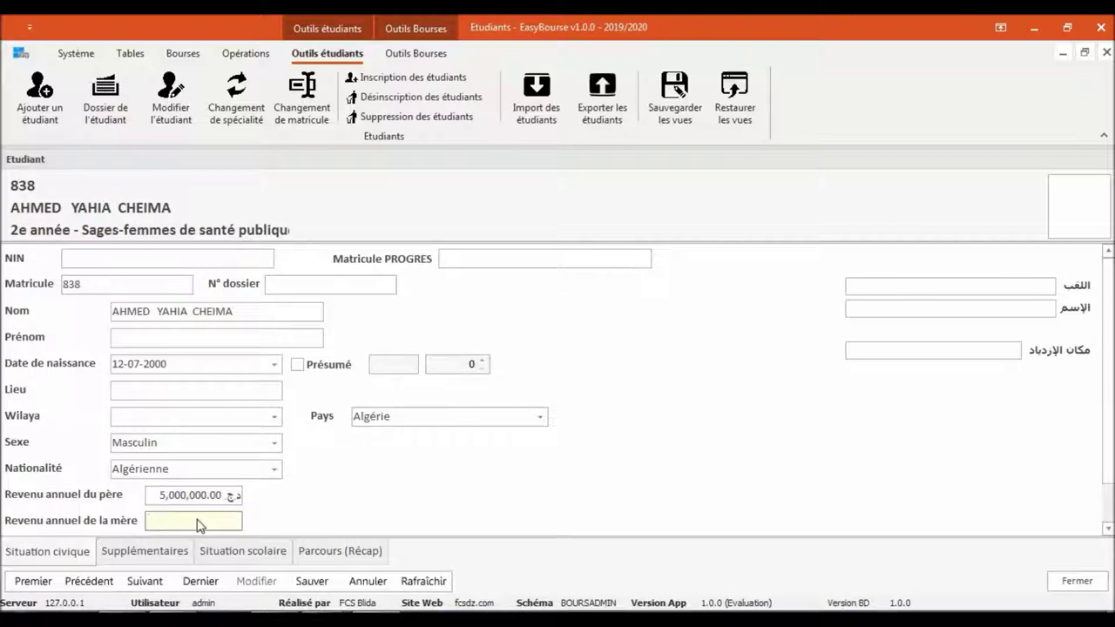
text(3000000)
click(317, 587)
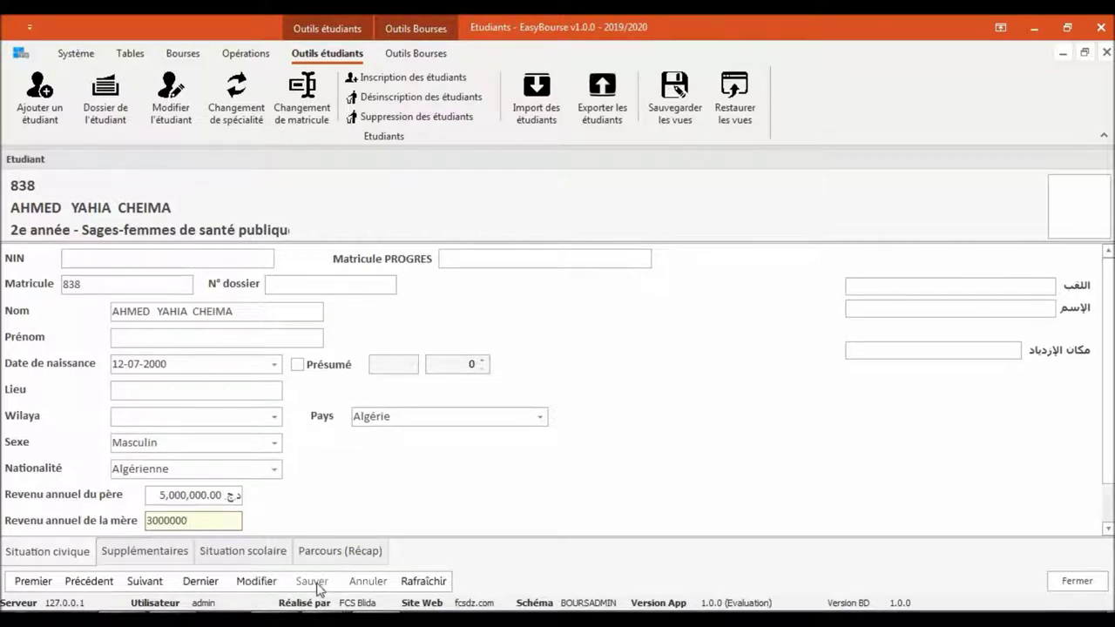
click(206, 502)
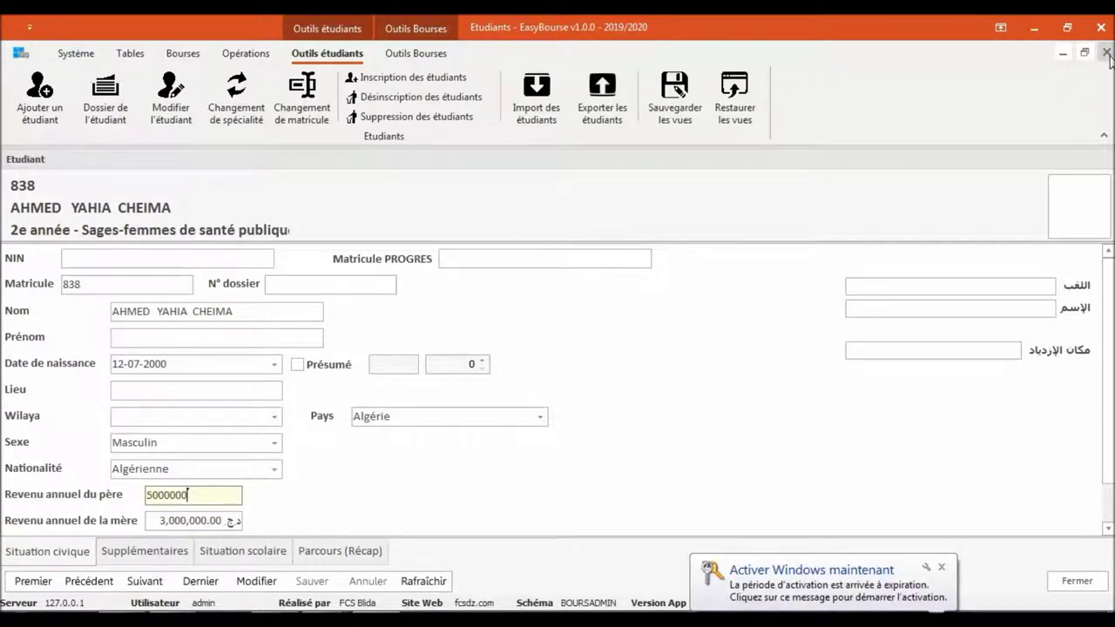
click(1106, 53)
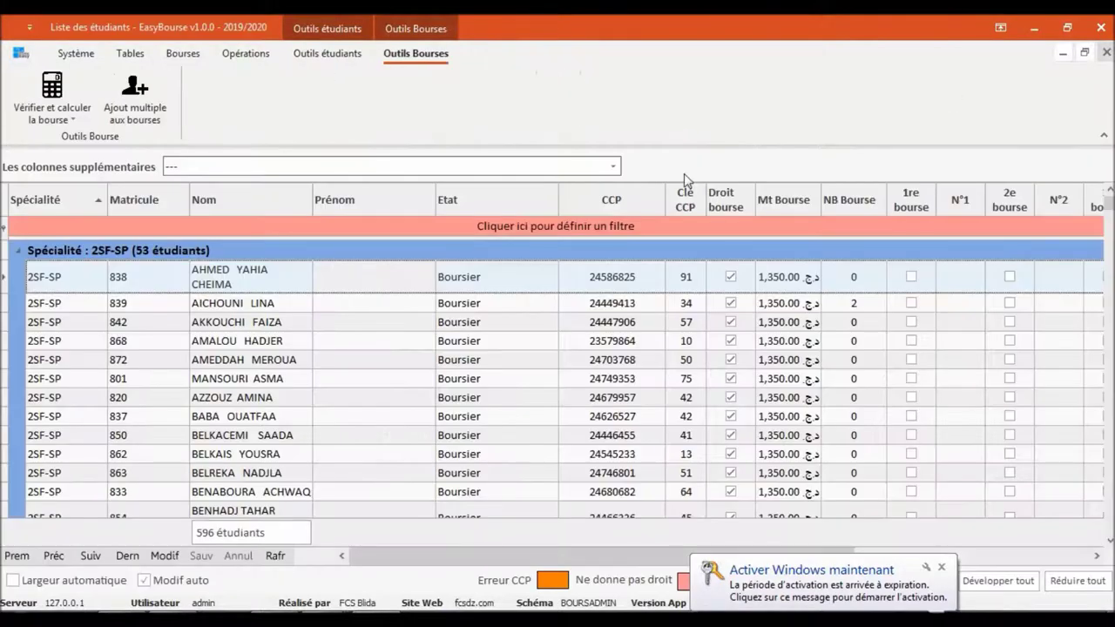
Recalculate the first student's scholarship with CCP keys corrected, giving 0.00 for 'Revenu des parents'
right_click(272, 289)
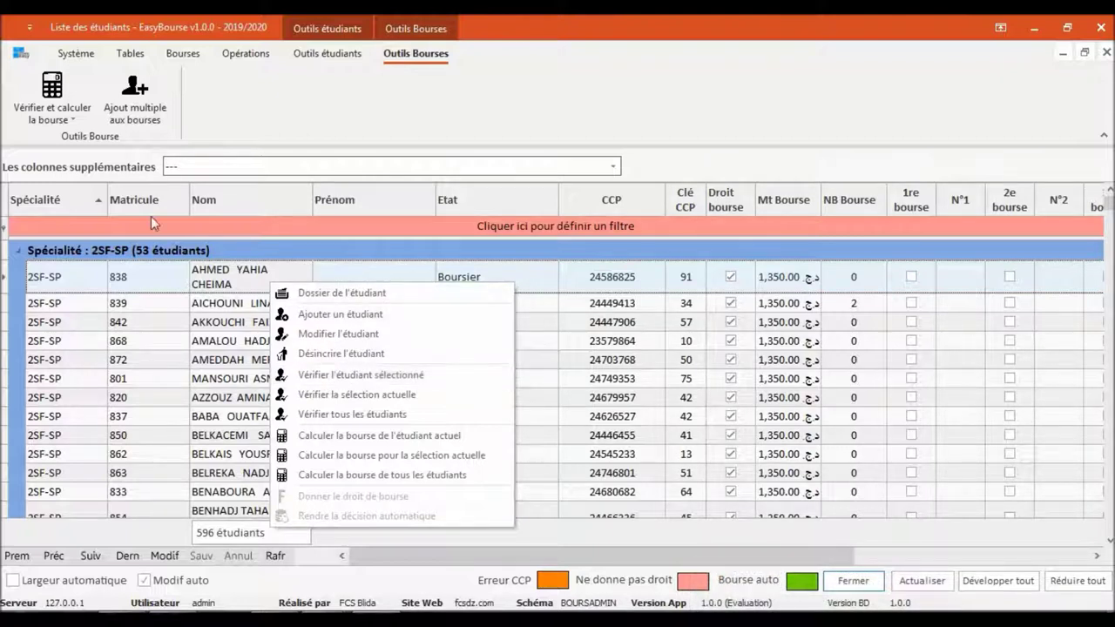
click(45, 103)
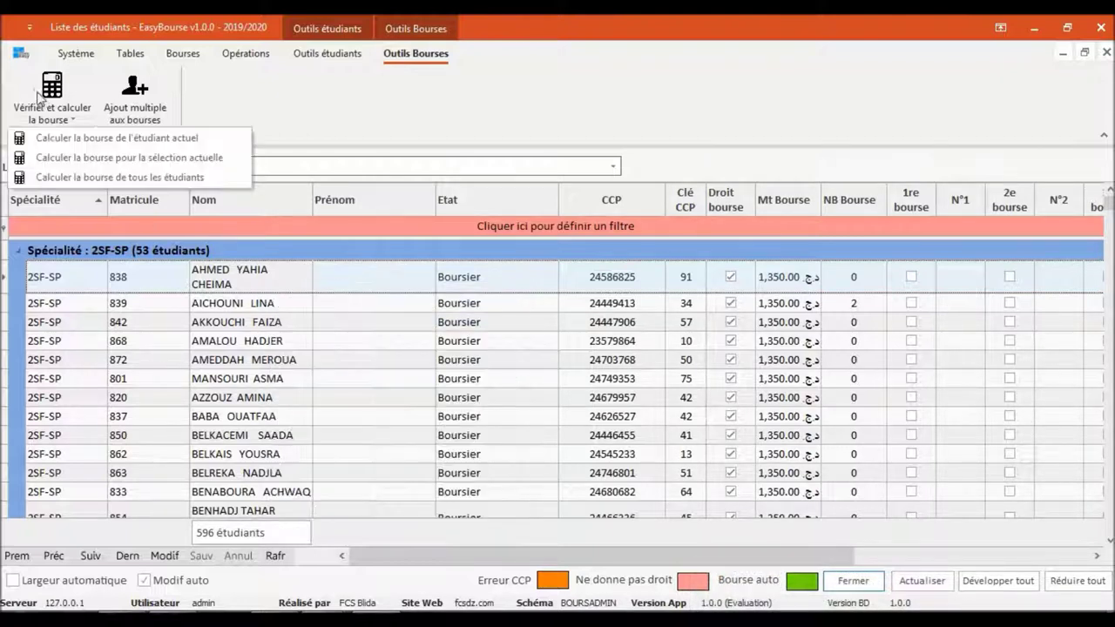
click(78, 141)
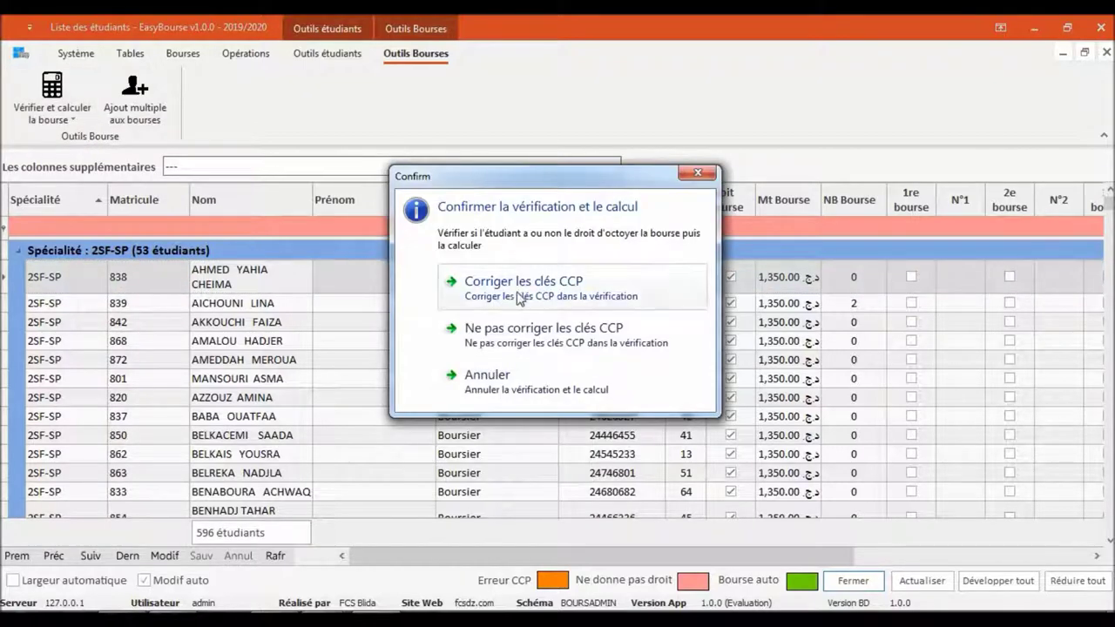
click(515, 296)
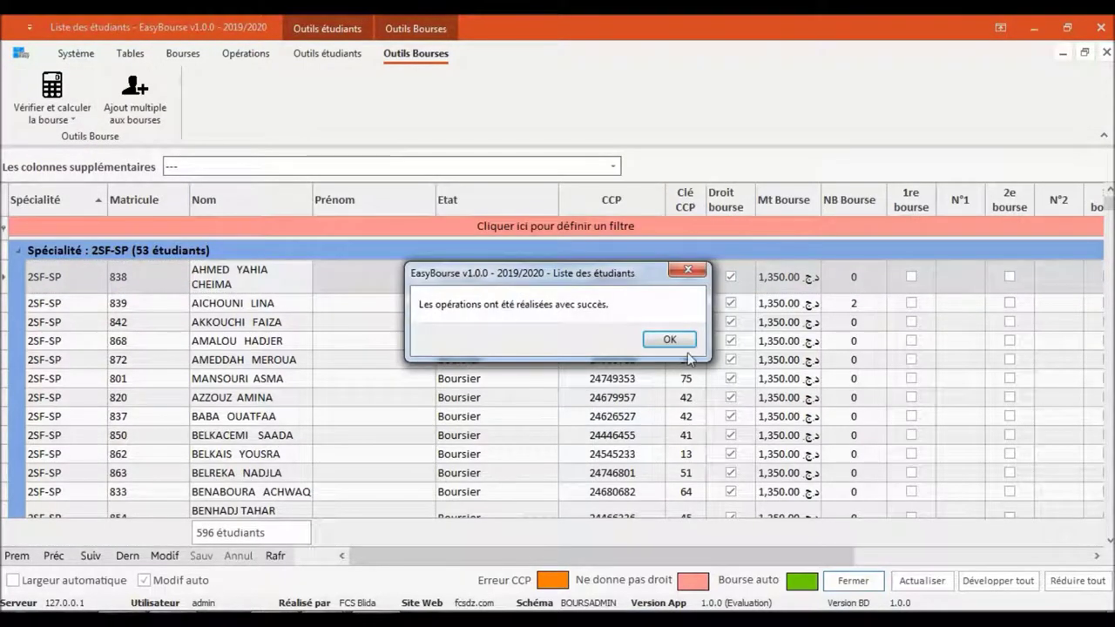
click(669, 340)
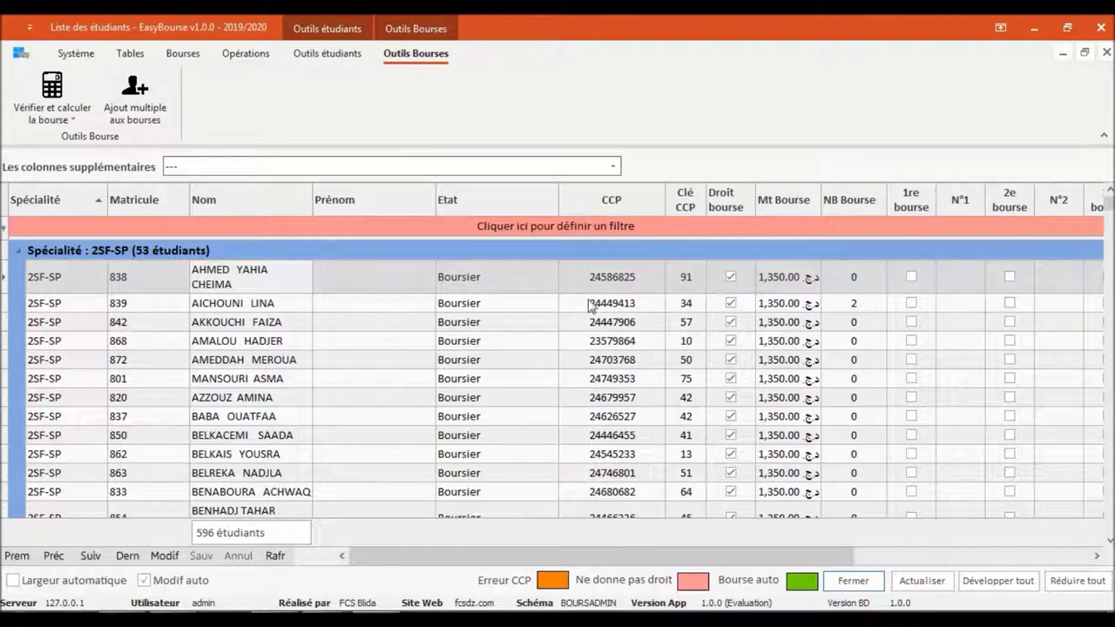
click(293, 294)
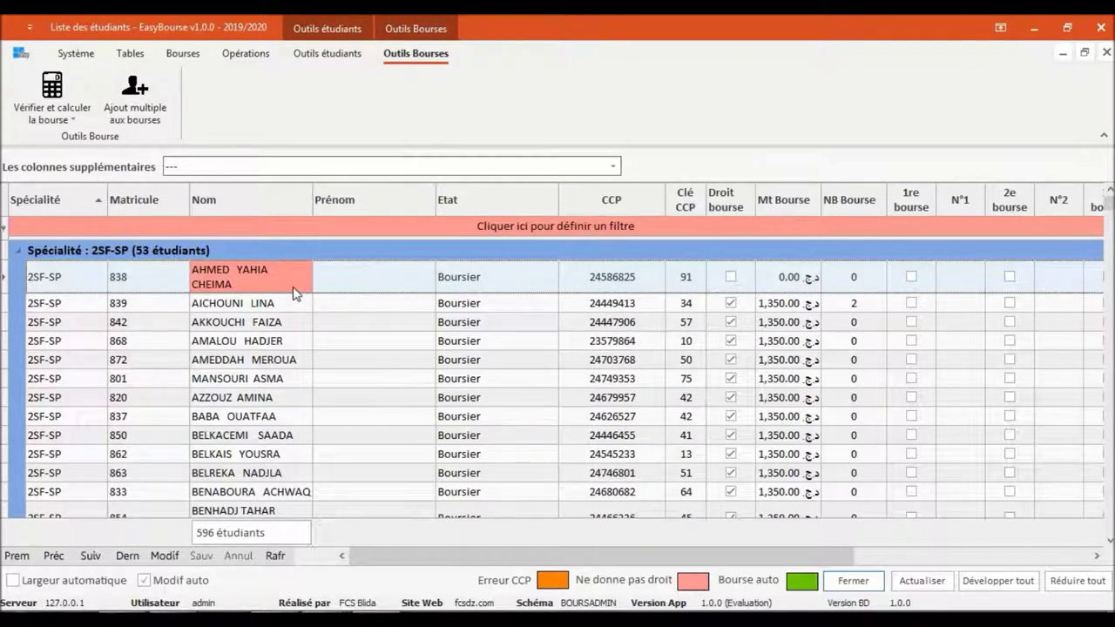
click(339, 313)
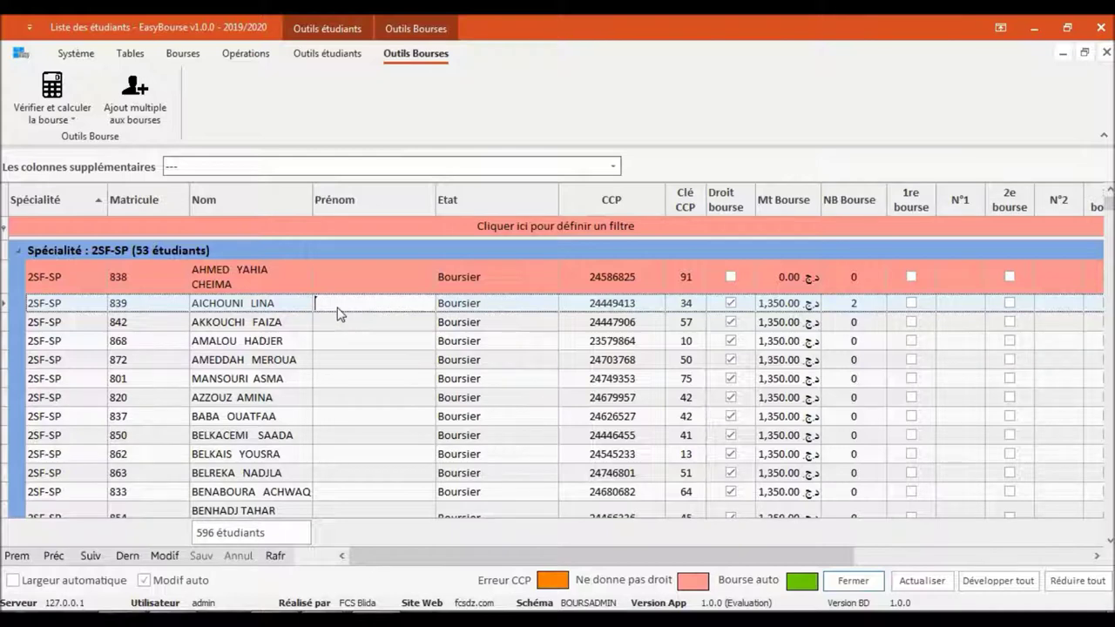
click(1036, 557)
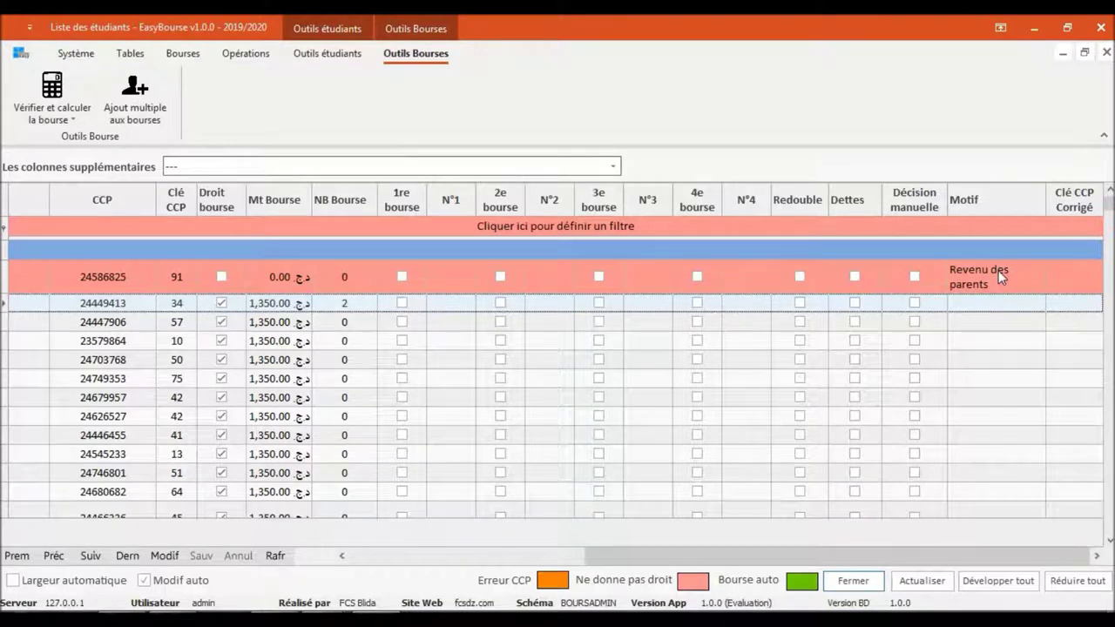
click(448, 550)
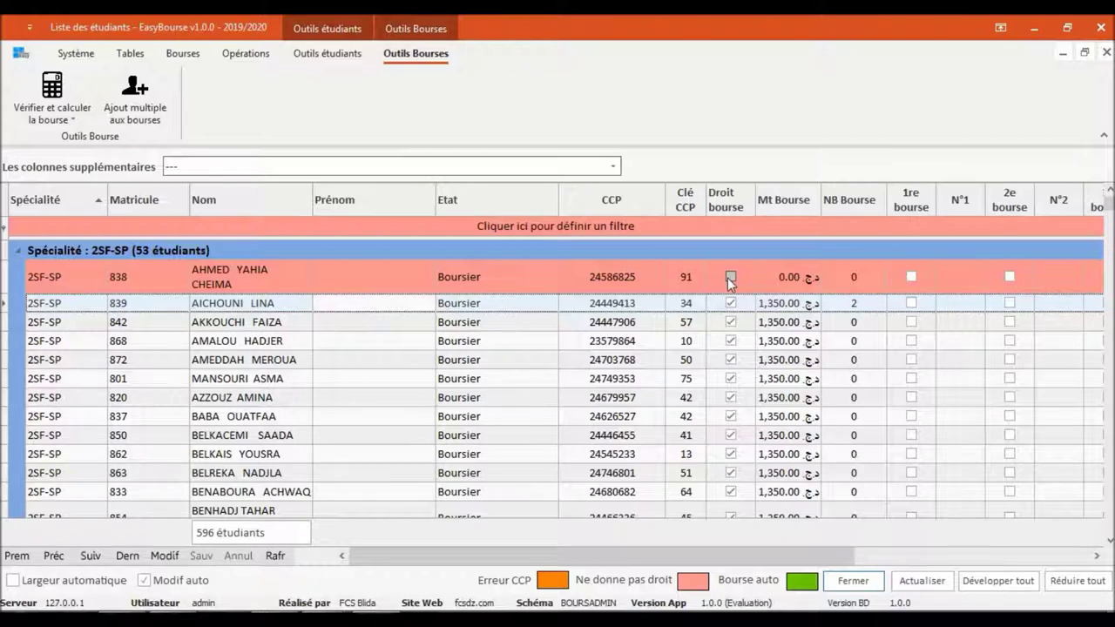
right_click(730, 279)
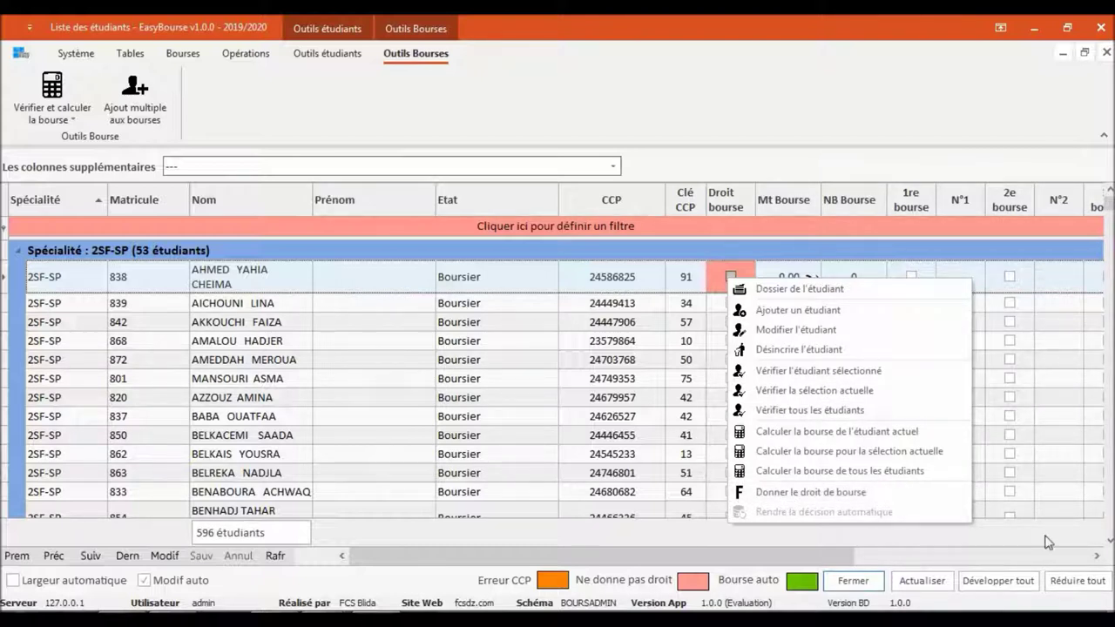
click(1002, 557)
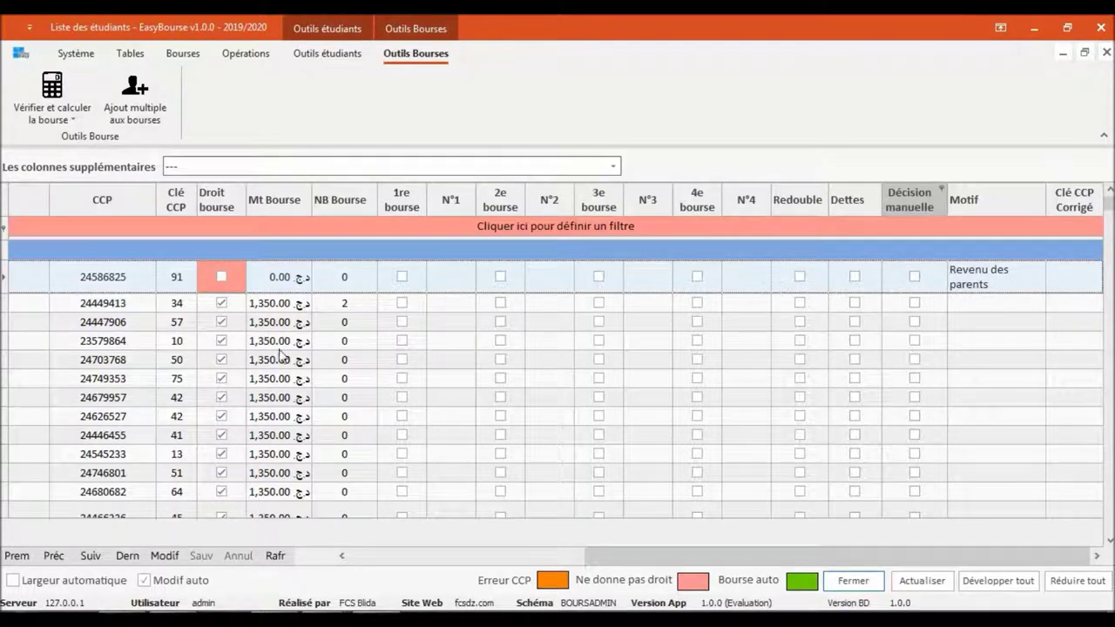
click(456, 558)
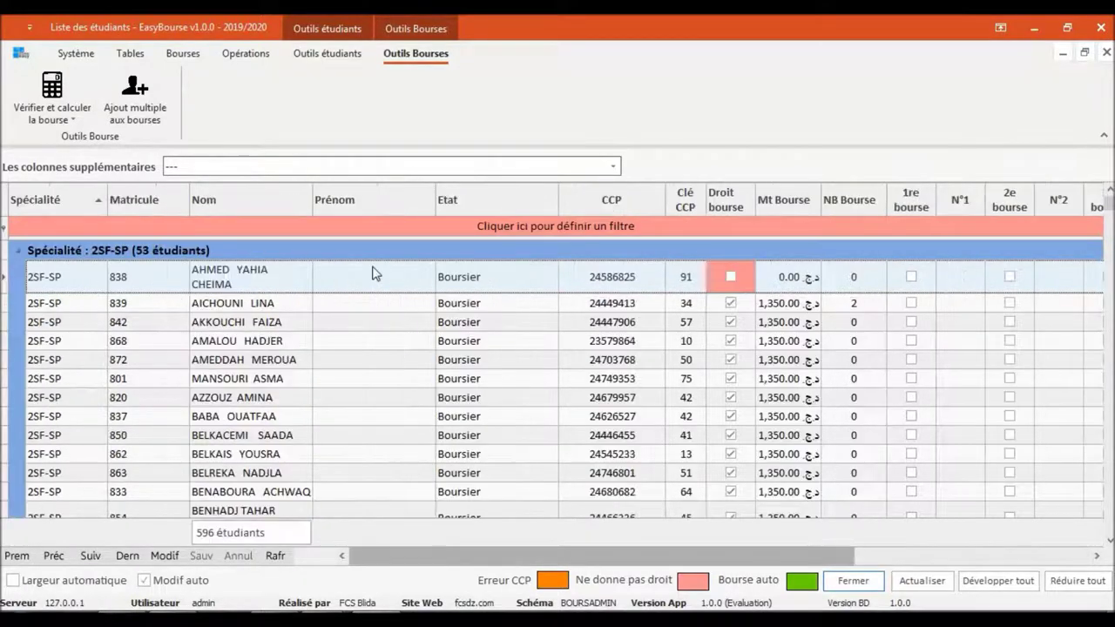
In the first student's supplementary details, change the father's activity to Enseignement, save, and close
right_click(247, 272)
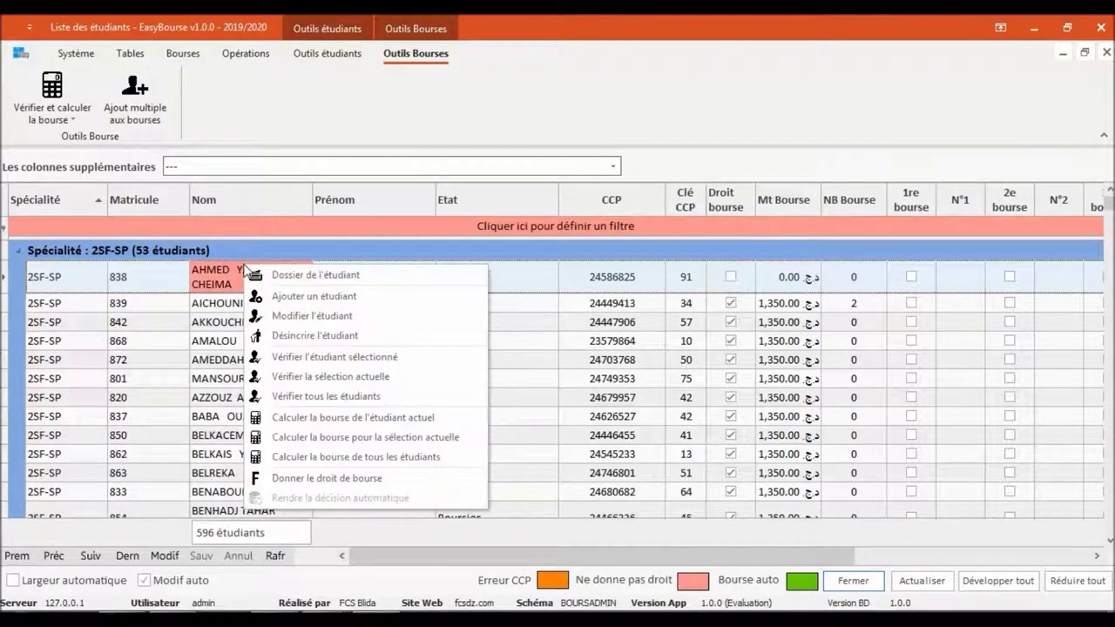
click(263, 274)
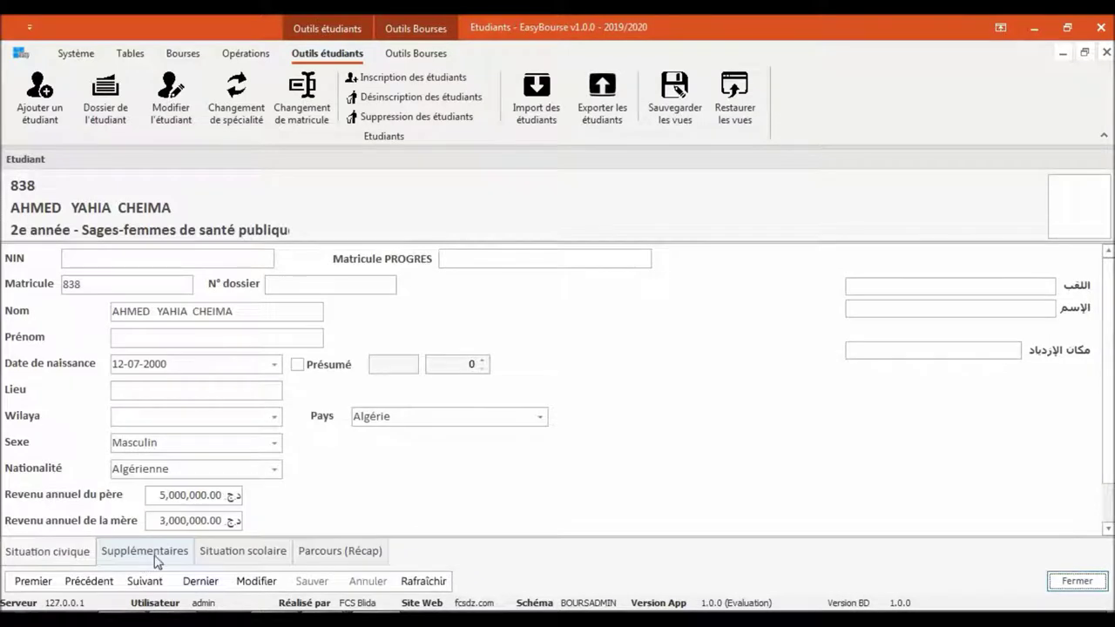
click(144, 554)
click(250, 589)
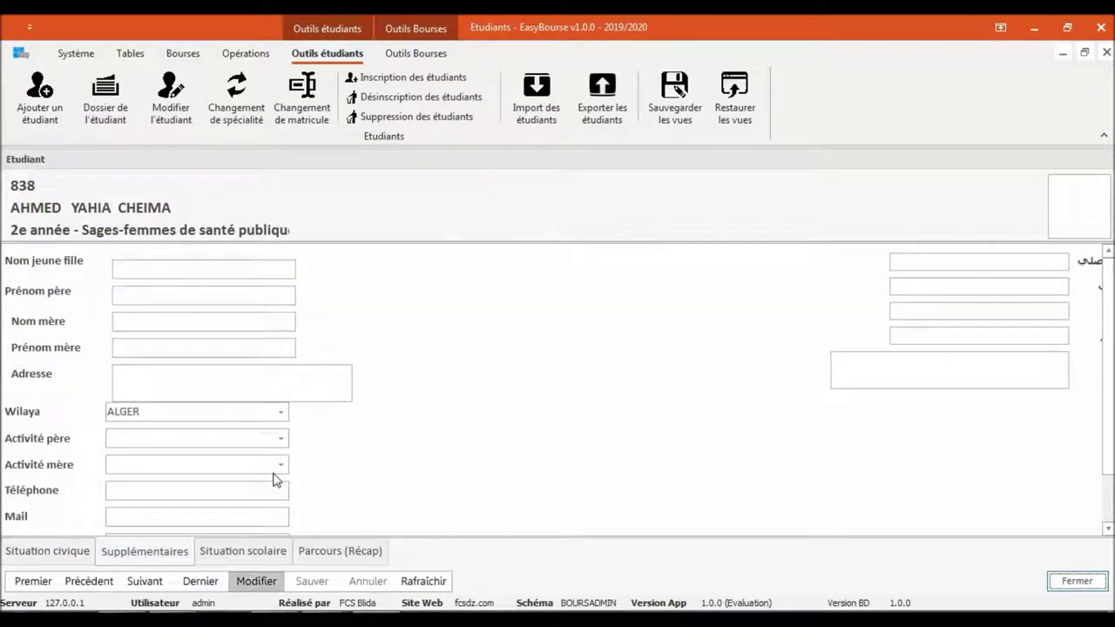
click(282, 441)
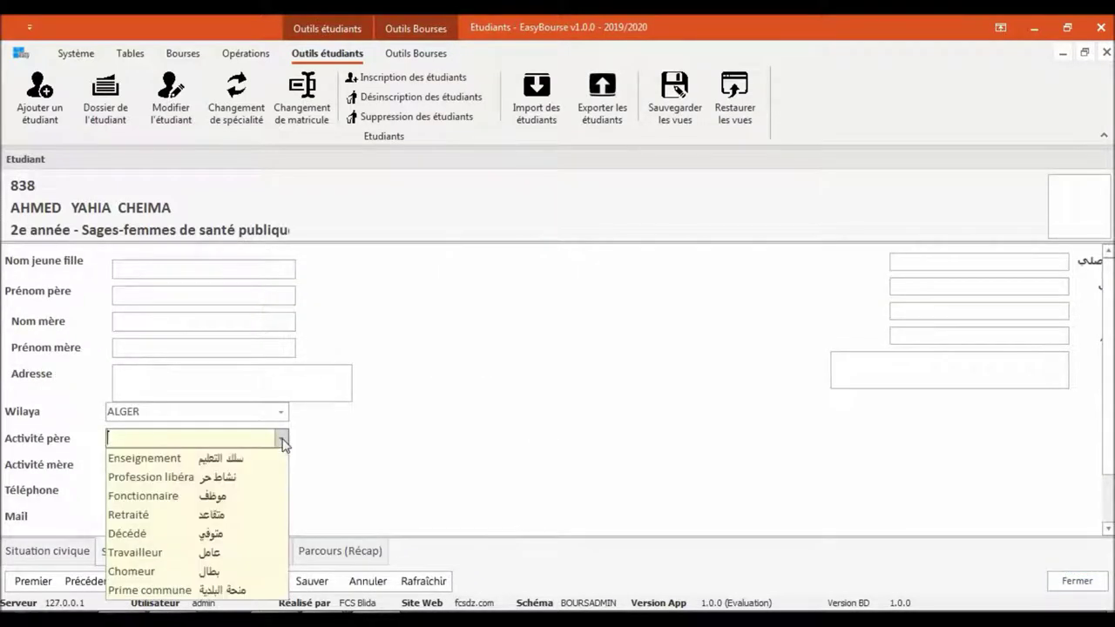
click(229, 458)
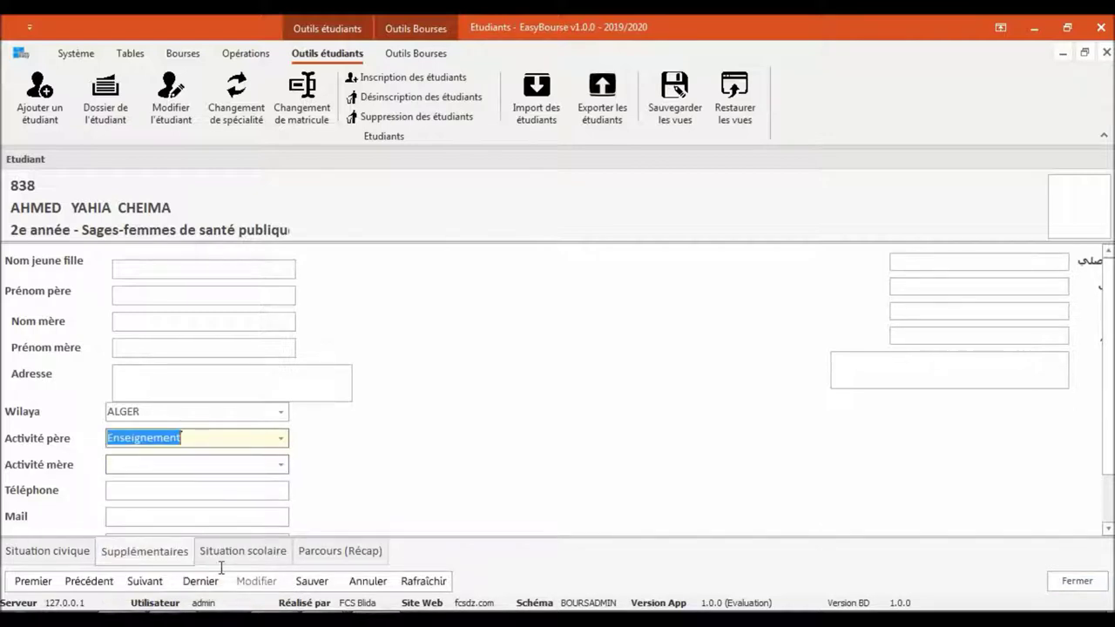
click(304, 588)
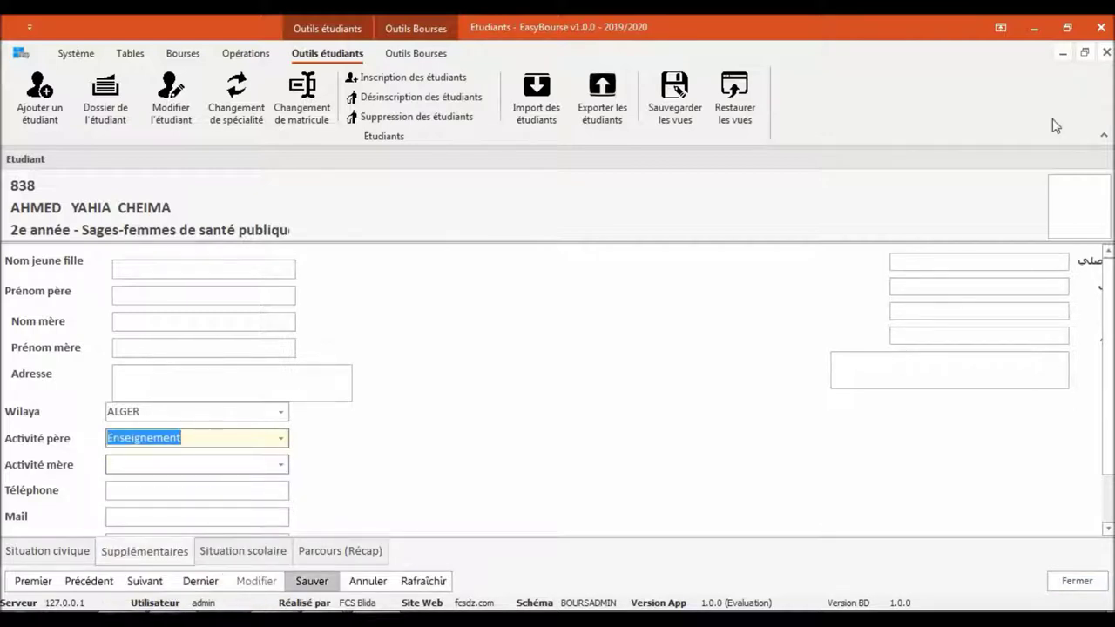
click(1106, 52)
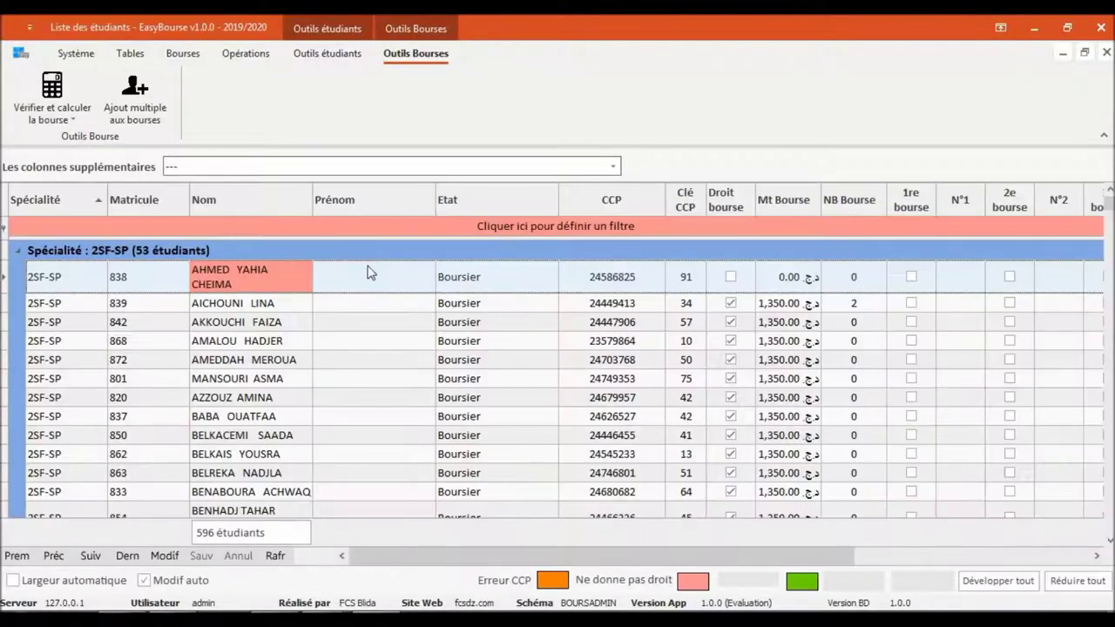
Recalculate the first student's scholarship with CCP key correction, restoring 1,350.00 DA as automatic
click(367, 272)
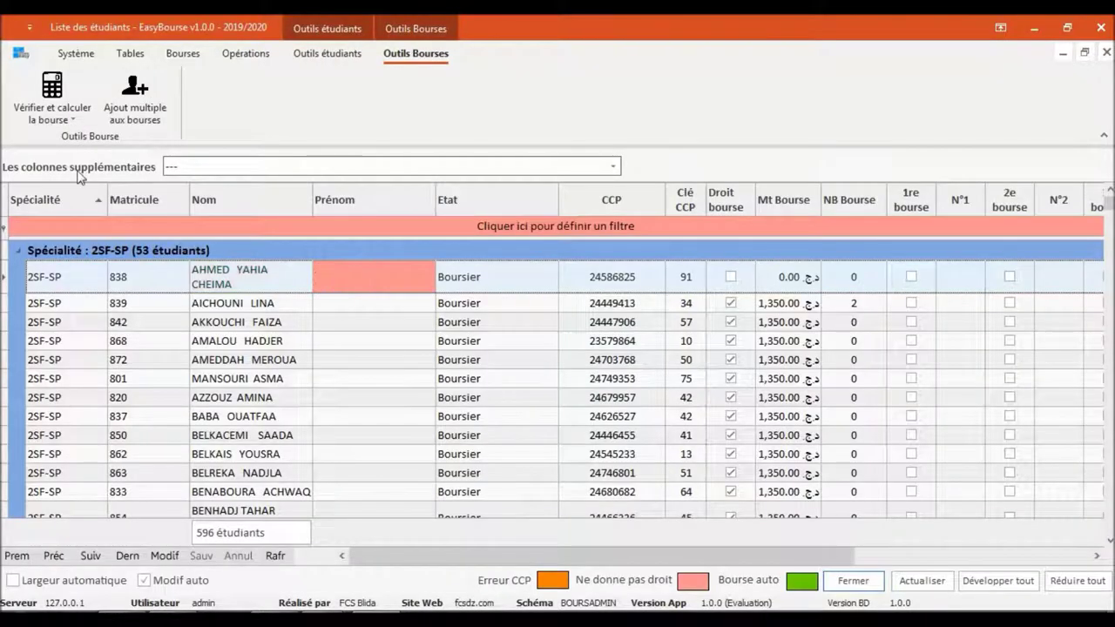
click(53, 122)
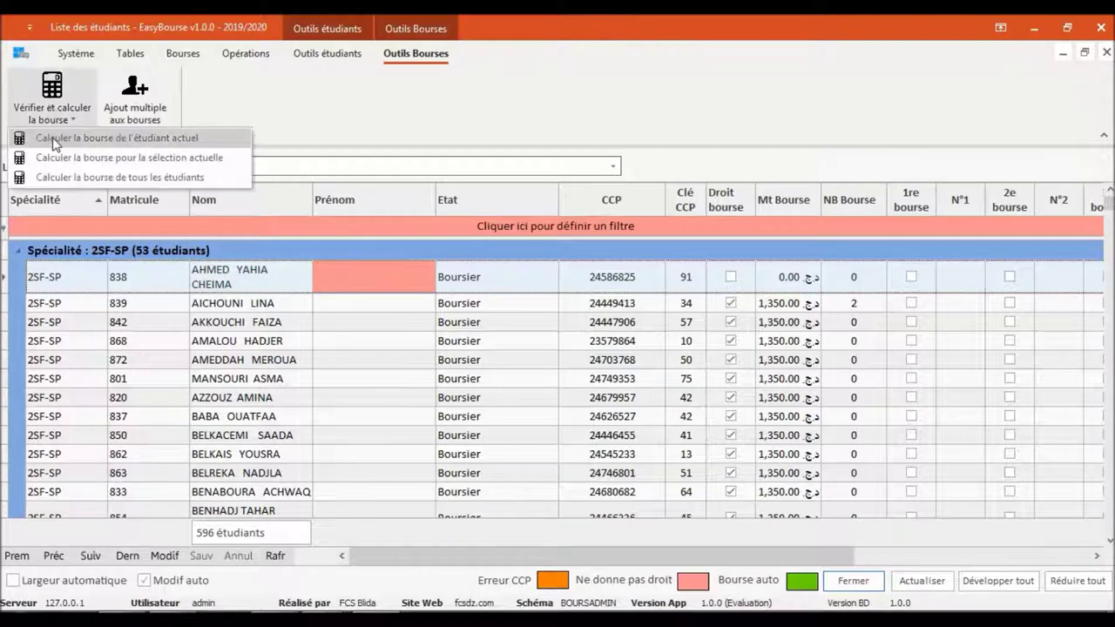
click(57, 137)
click(521, 287)
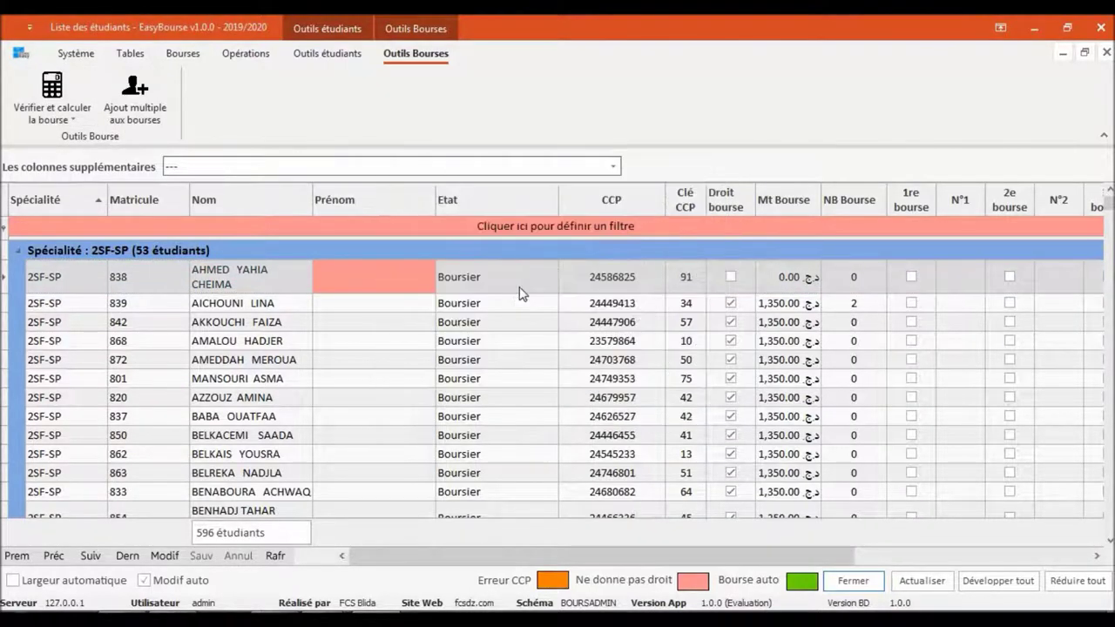
click(655, 338)
click(405, 307)
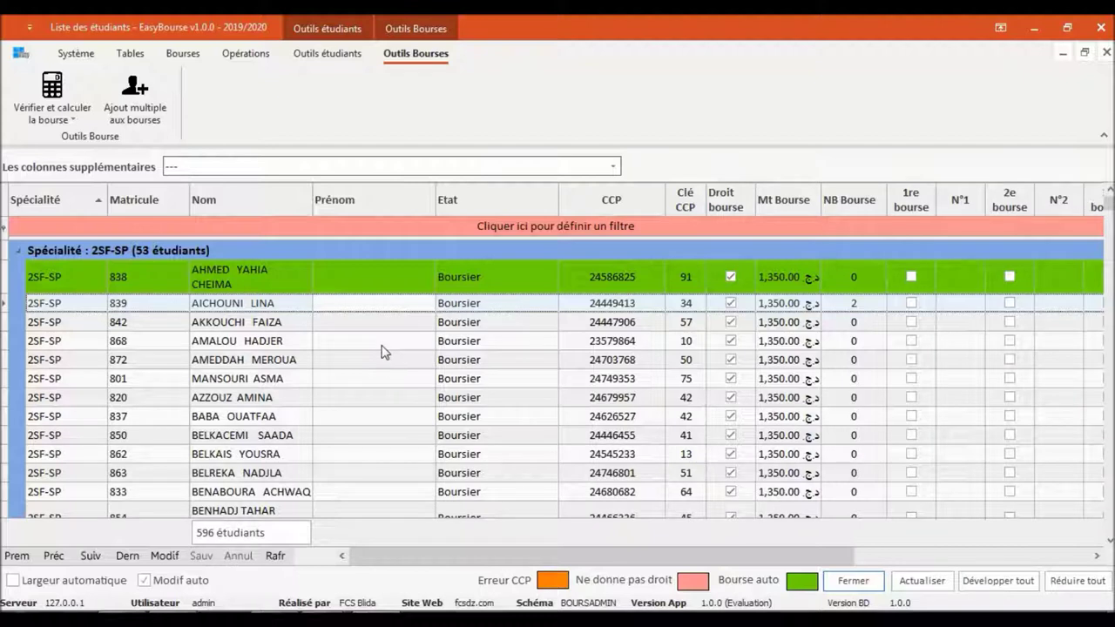
click(179, 581)
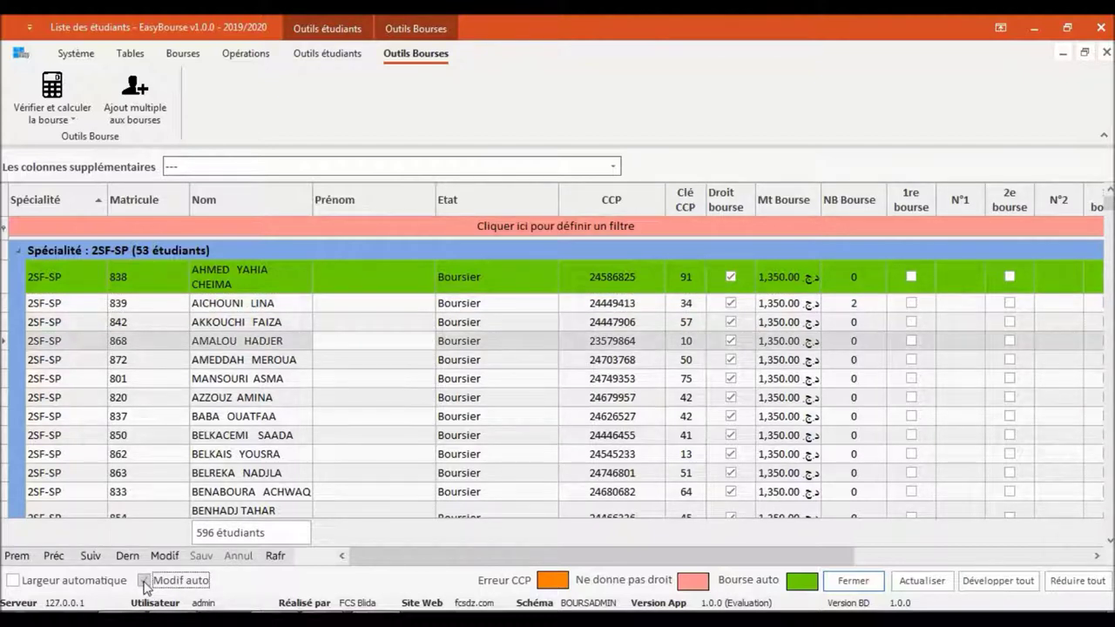
Enter CCP key 54 on row 868, then calculate the fourth student's scholarship without key correction
click(671, 346)
text(54)
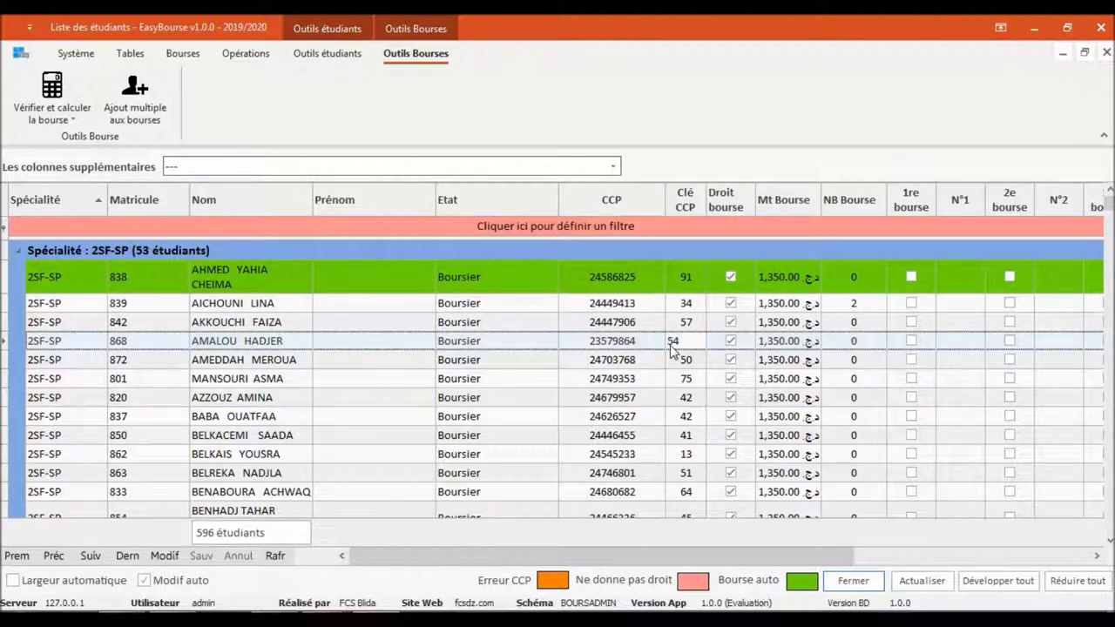
key(Down)
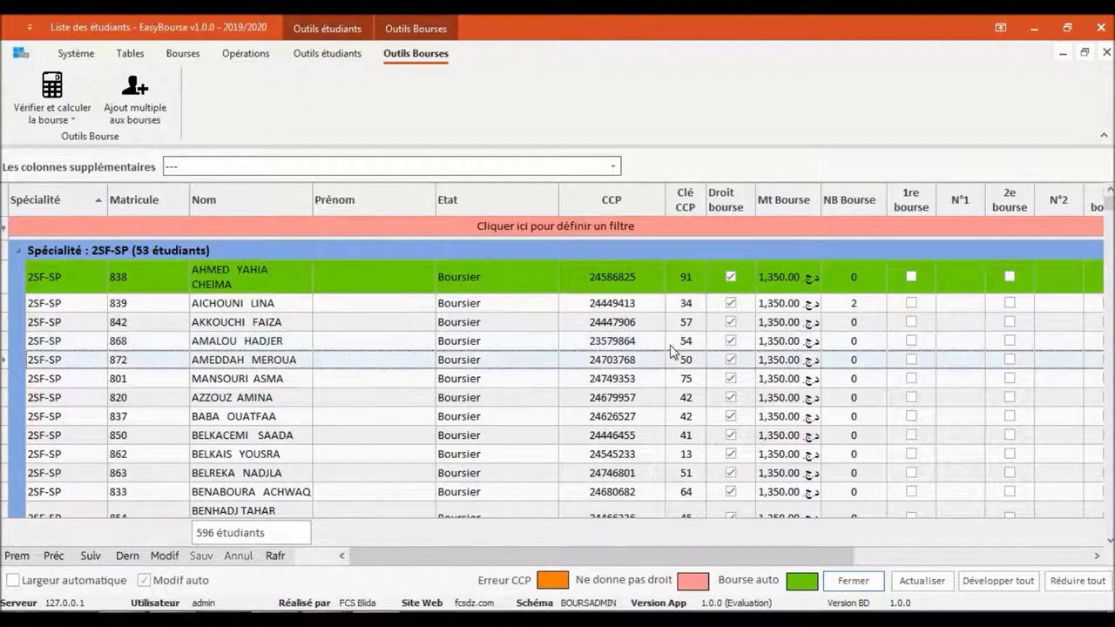
click(468, 340)
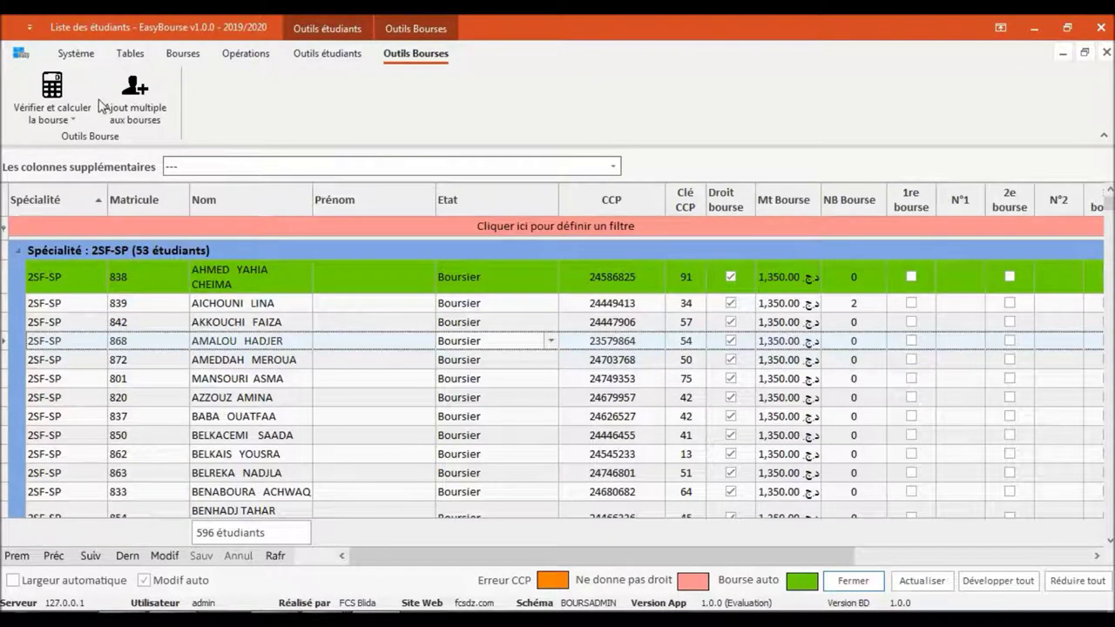
click(62, 106)
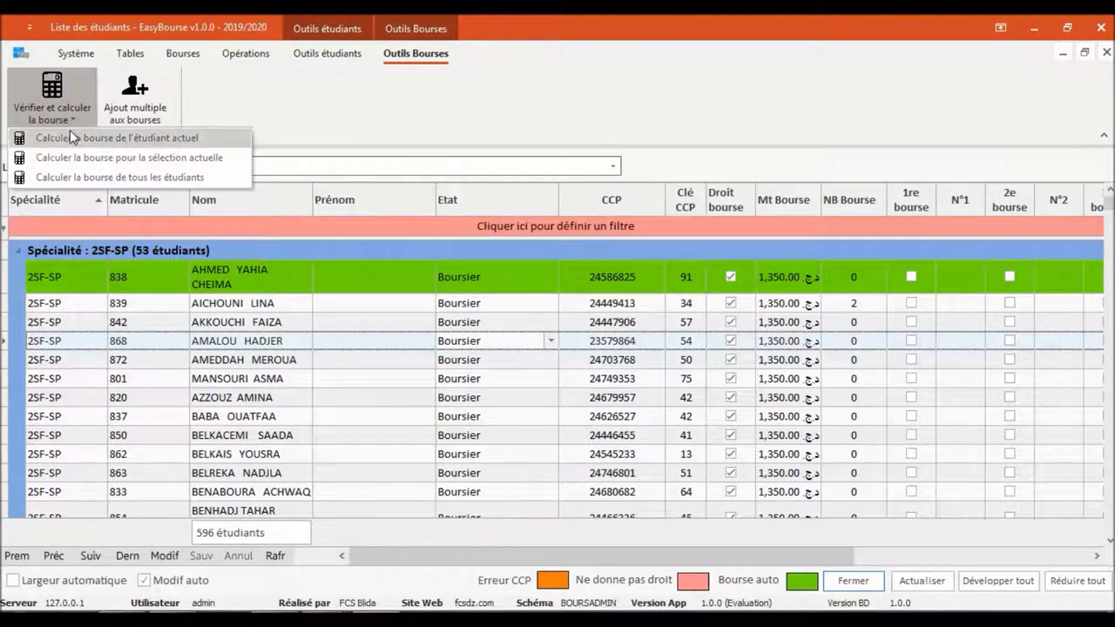
click(72, 137)
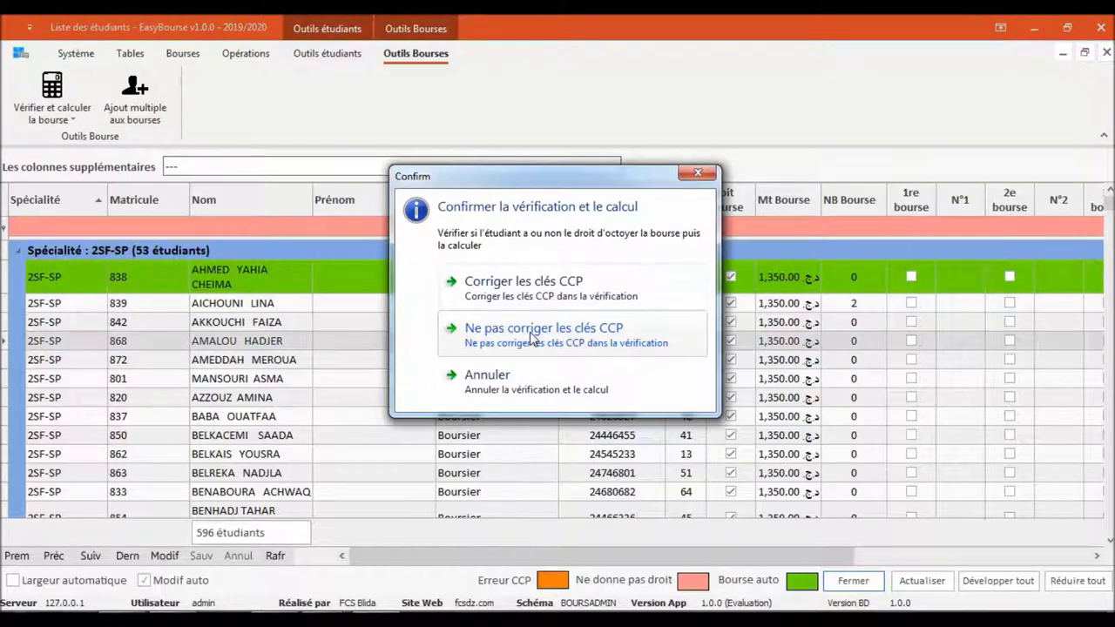
click(531, 335)
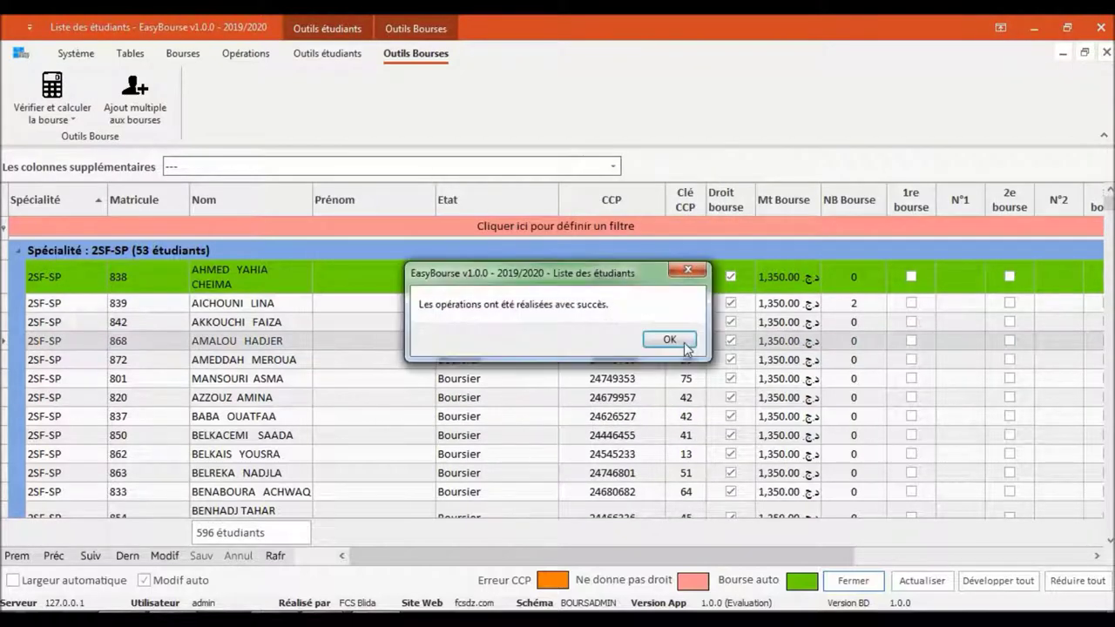
click(684, 345)
click(503, 364)
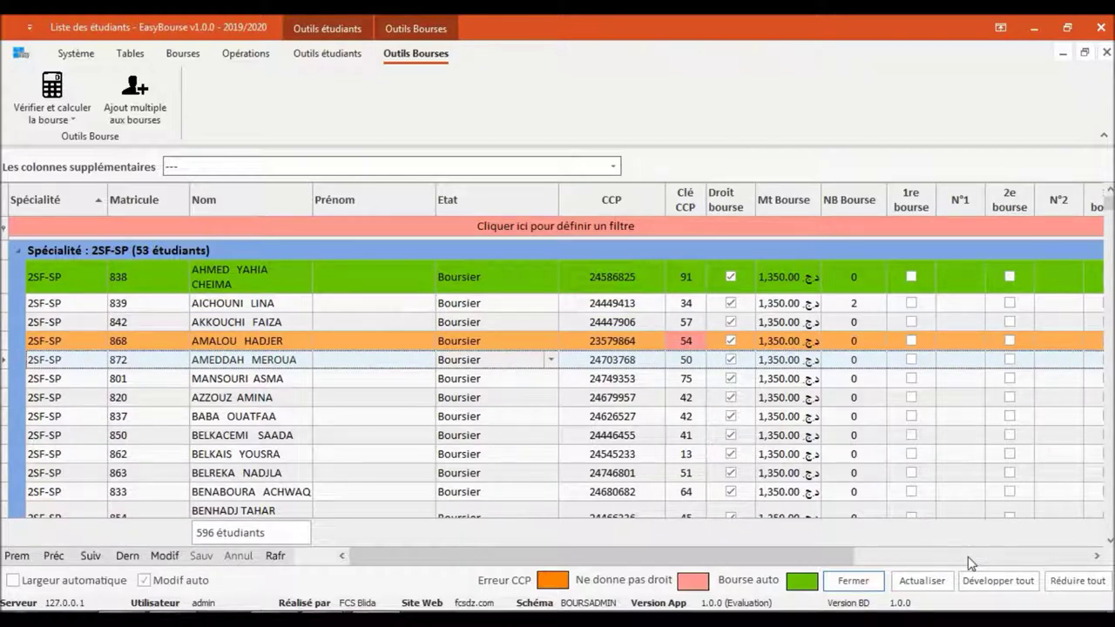
Recalculate the fourth 2SF-SP student's scholarship with CCP keys corrected, making her key 10
click(327, 345)
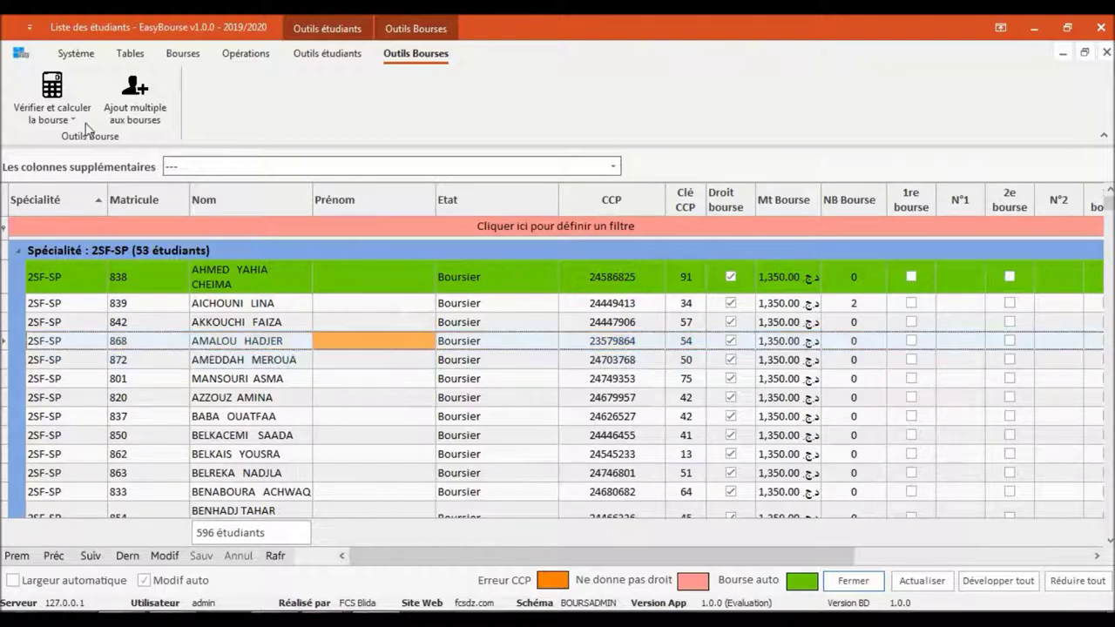
click(69, 119)
click(72, 140)
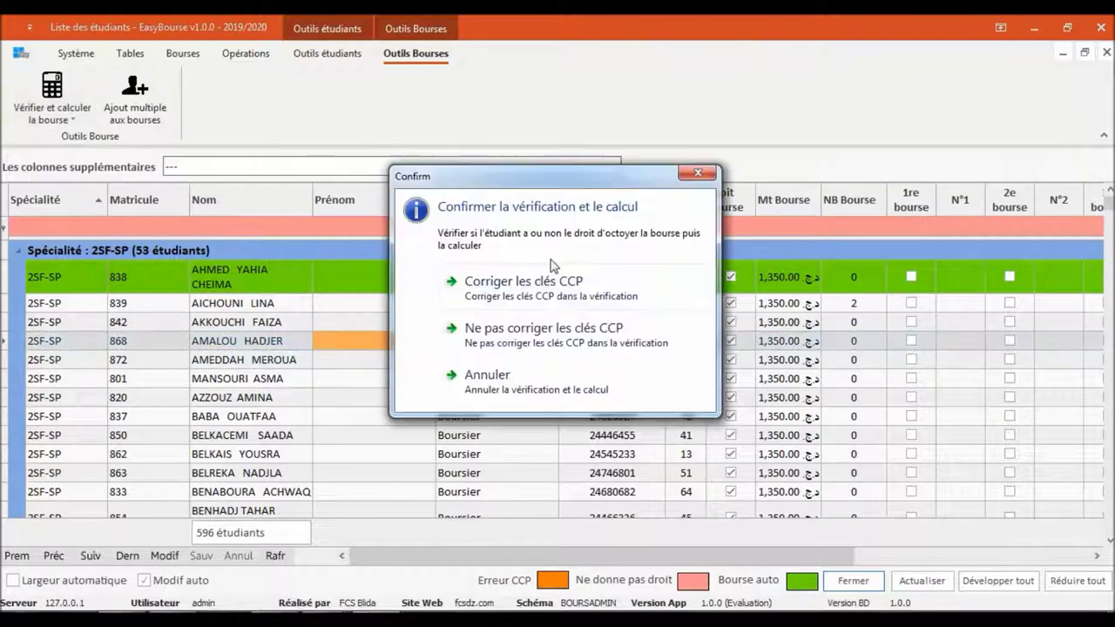
click(536, 211)
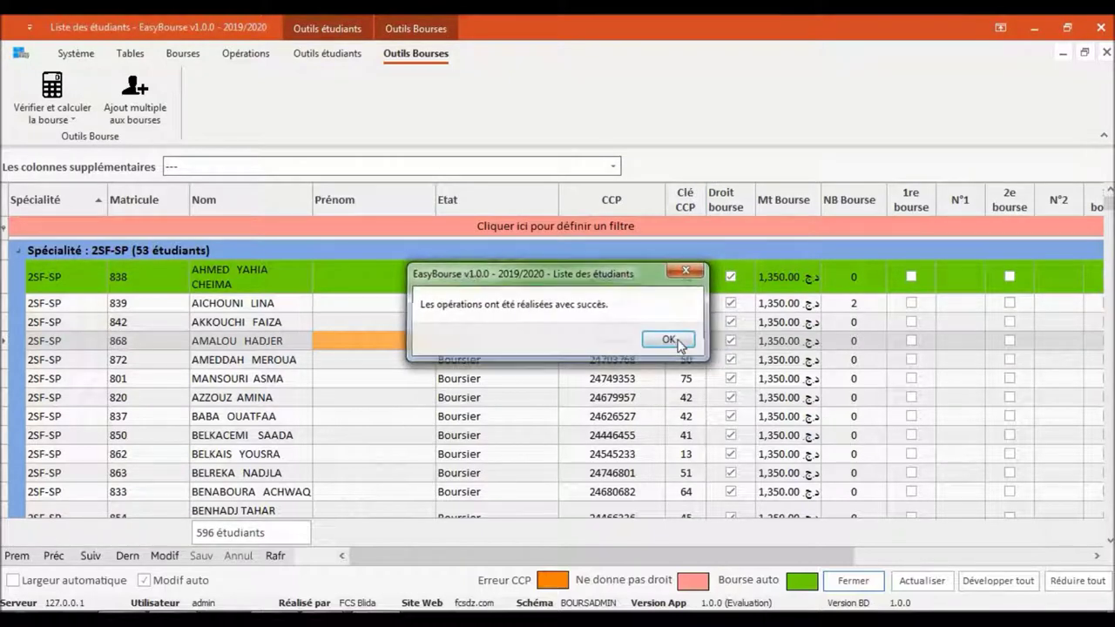
click(670, 339)
click(340, 366)
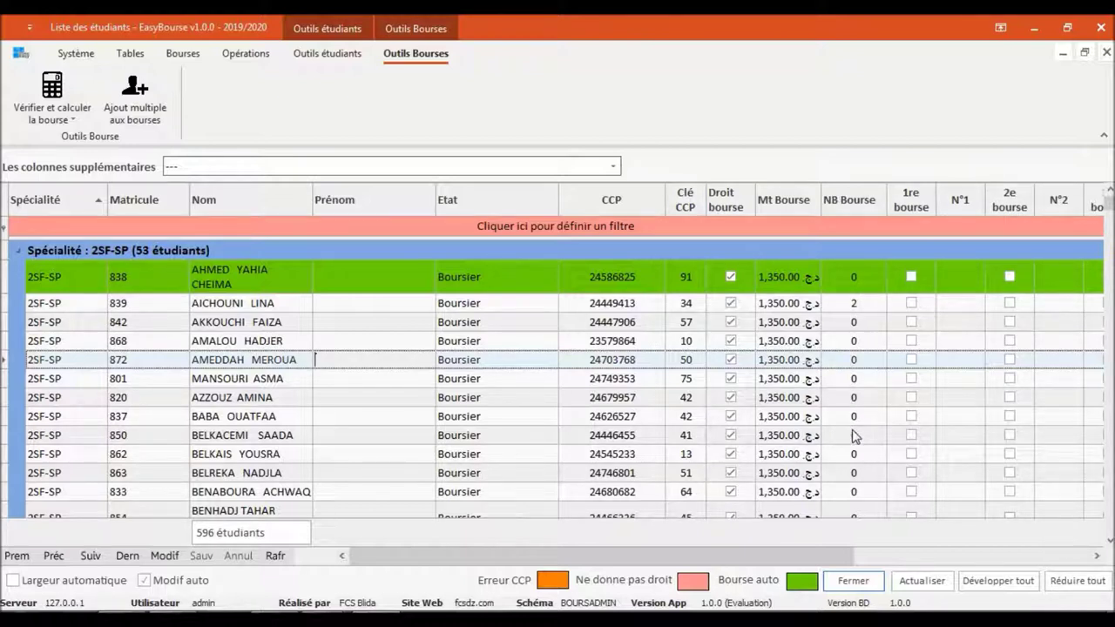
Collapse the 2SF-SP, 5SF-SP and 2LAB-SP groups to reveal the 97 3LAB-SP students
click(17, 252)
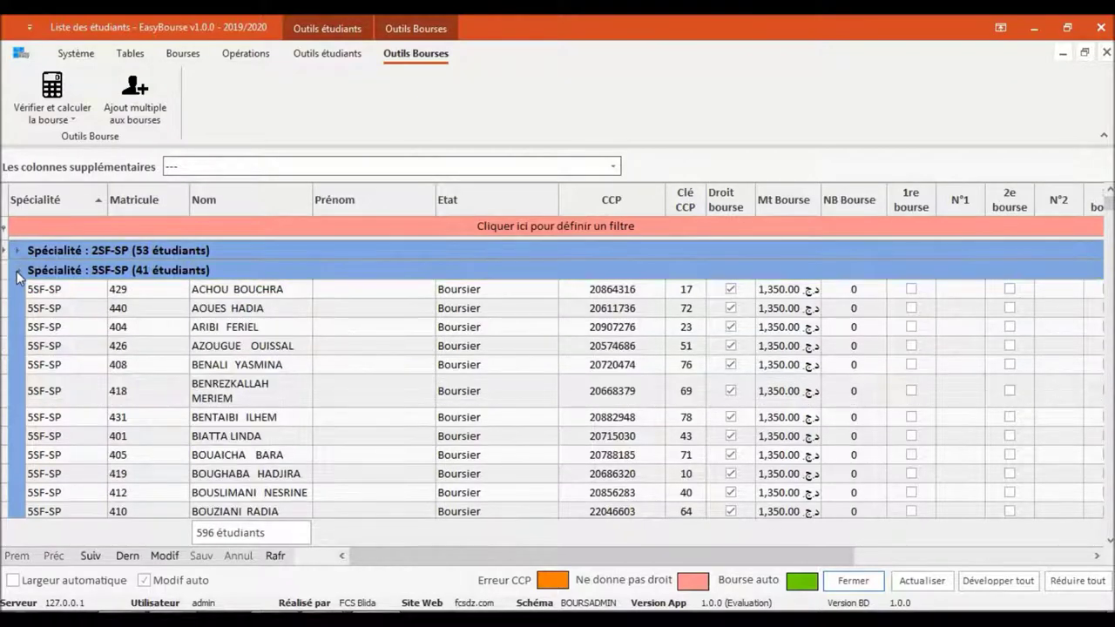
click(17, 271)
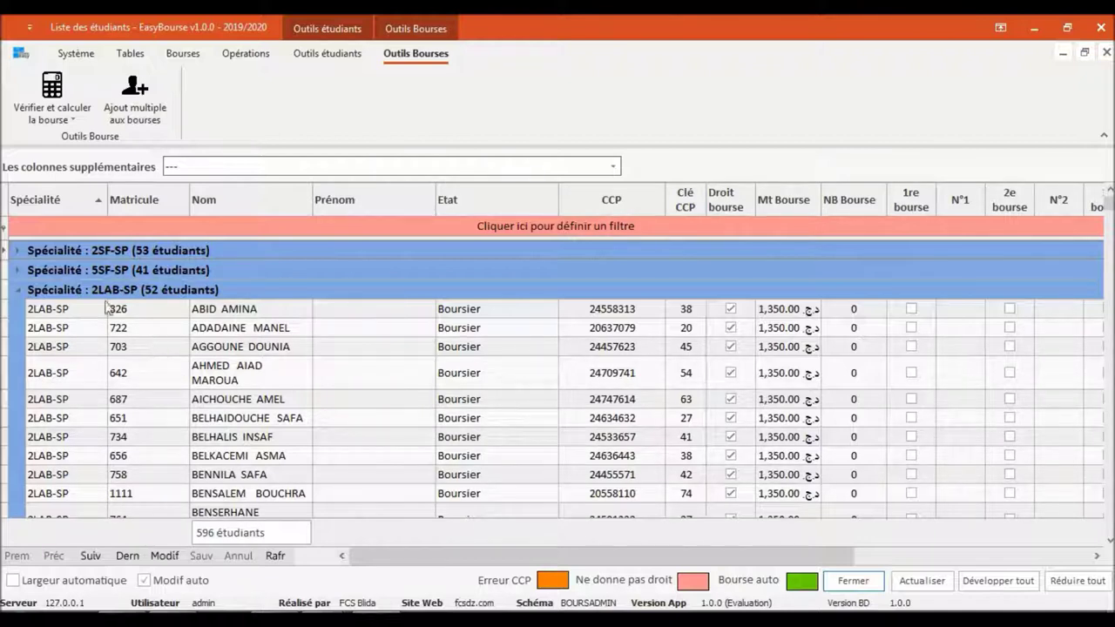
click(20, 290)
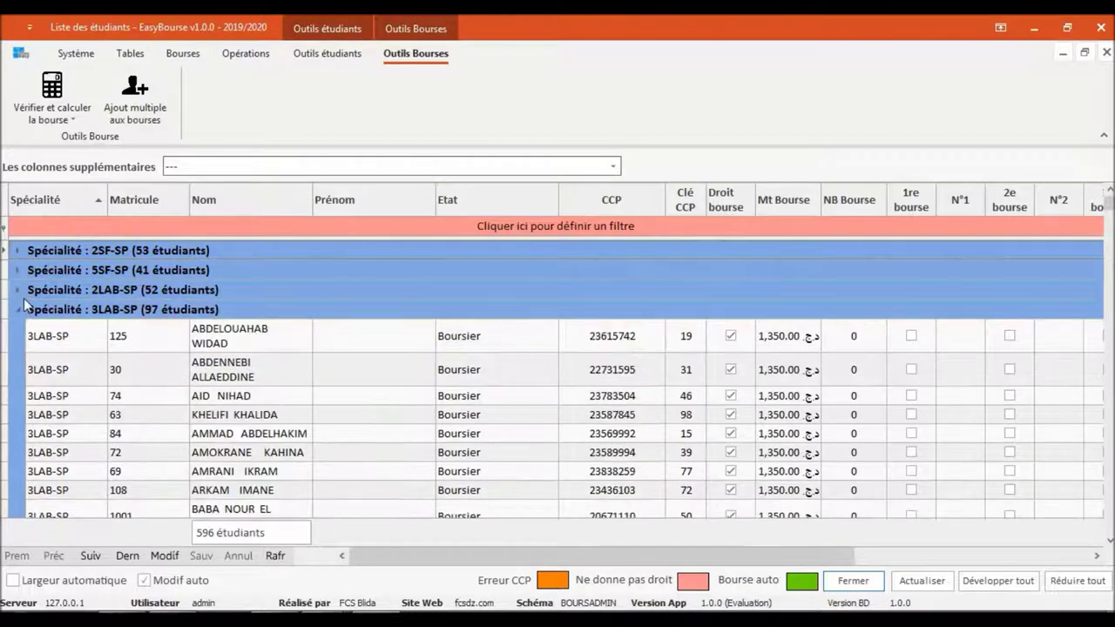
Re-expand the 2SF-SP group of 53 students and activate the column filter row
click(43, 118)
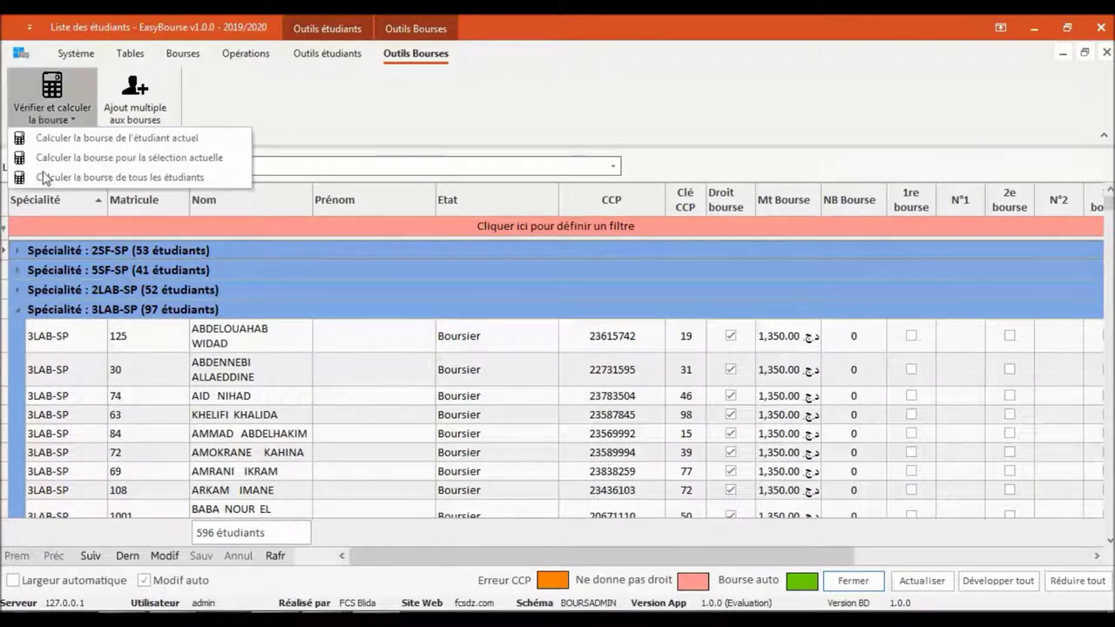
click(434, 419)
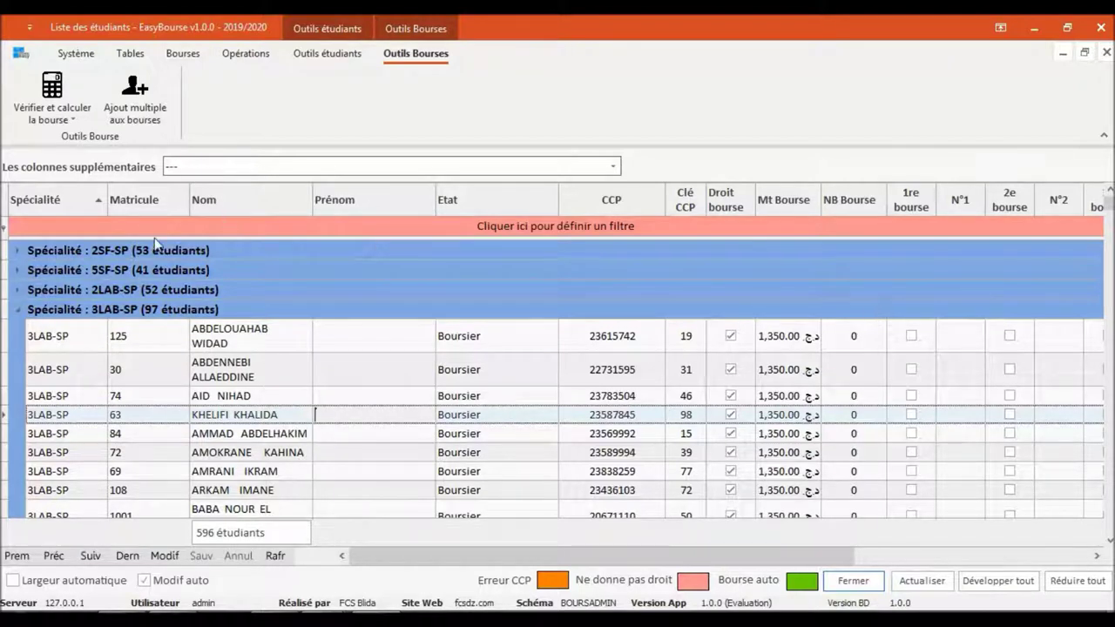
click(15, 251)
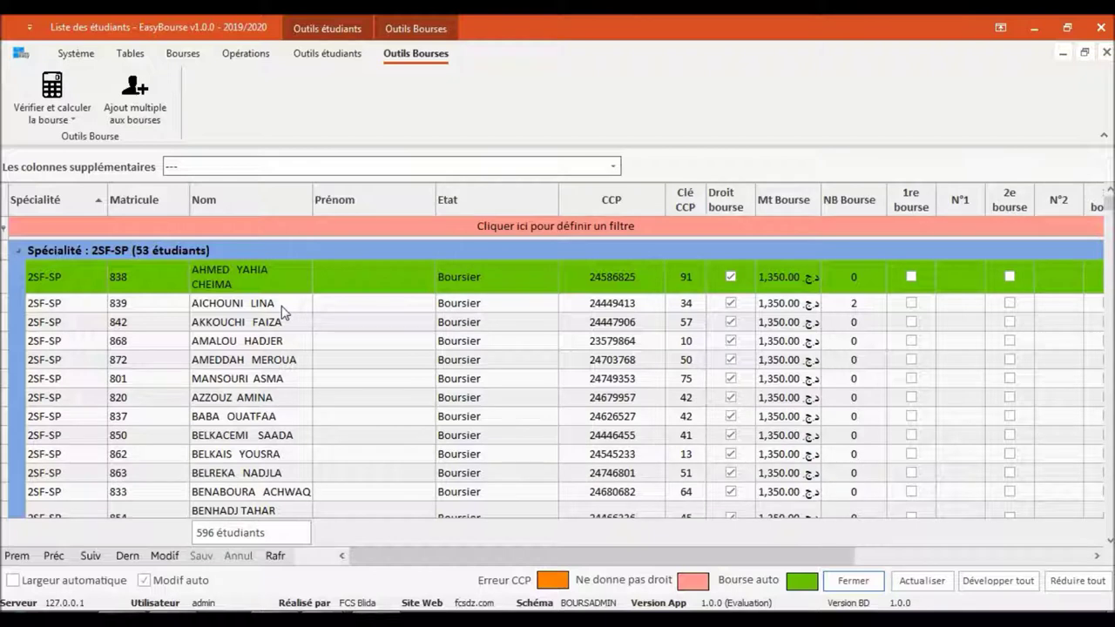
click(219, 227)
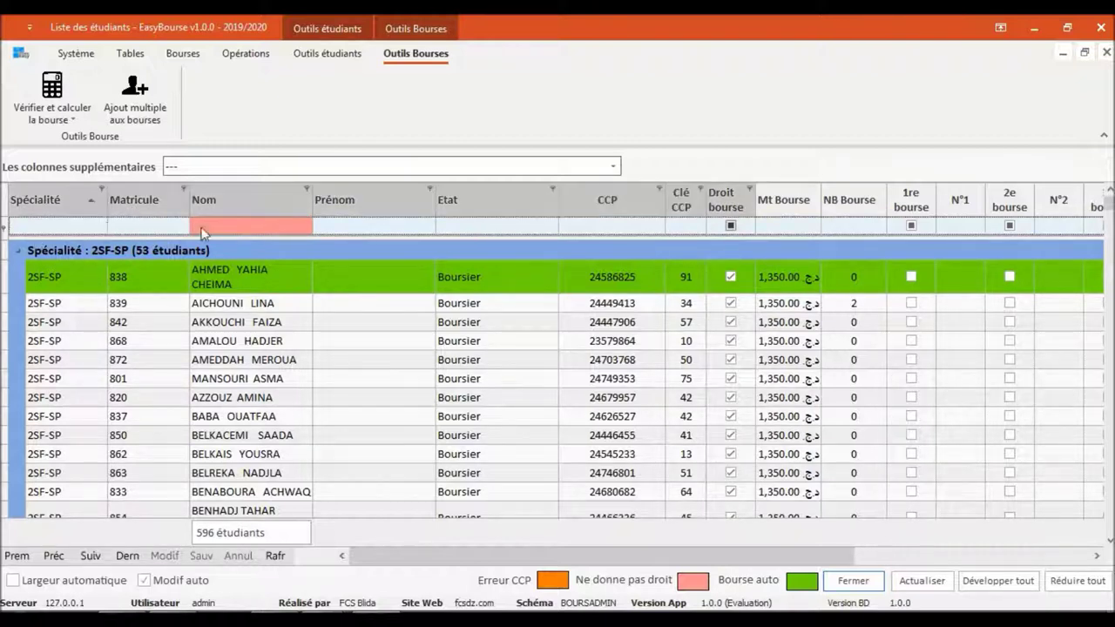
click(267, 223)
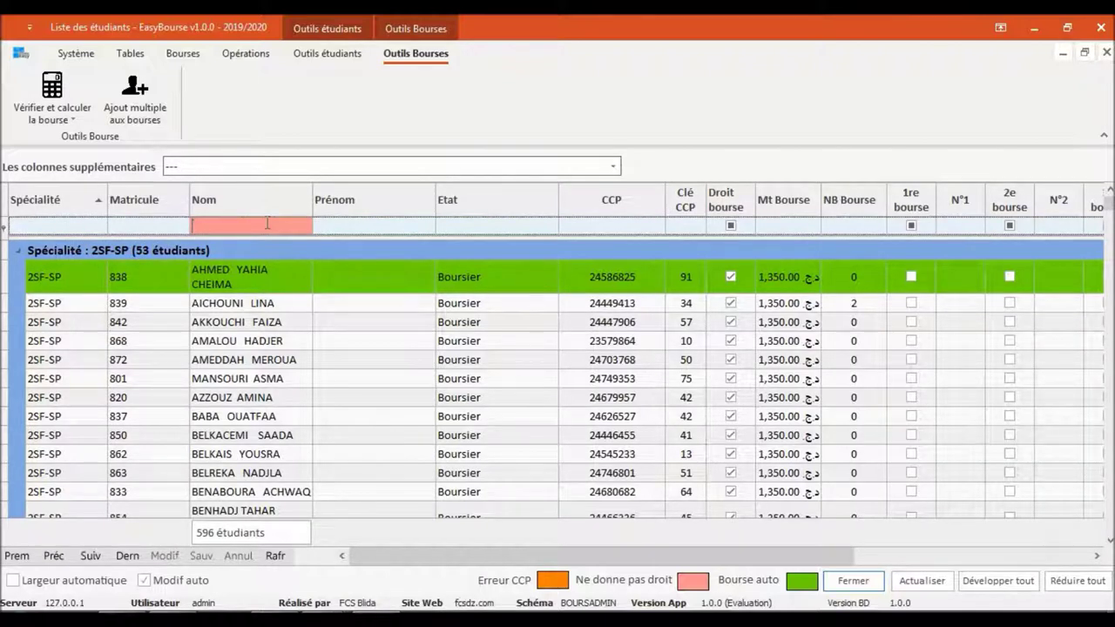
text(azzouz)
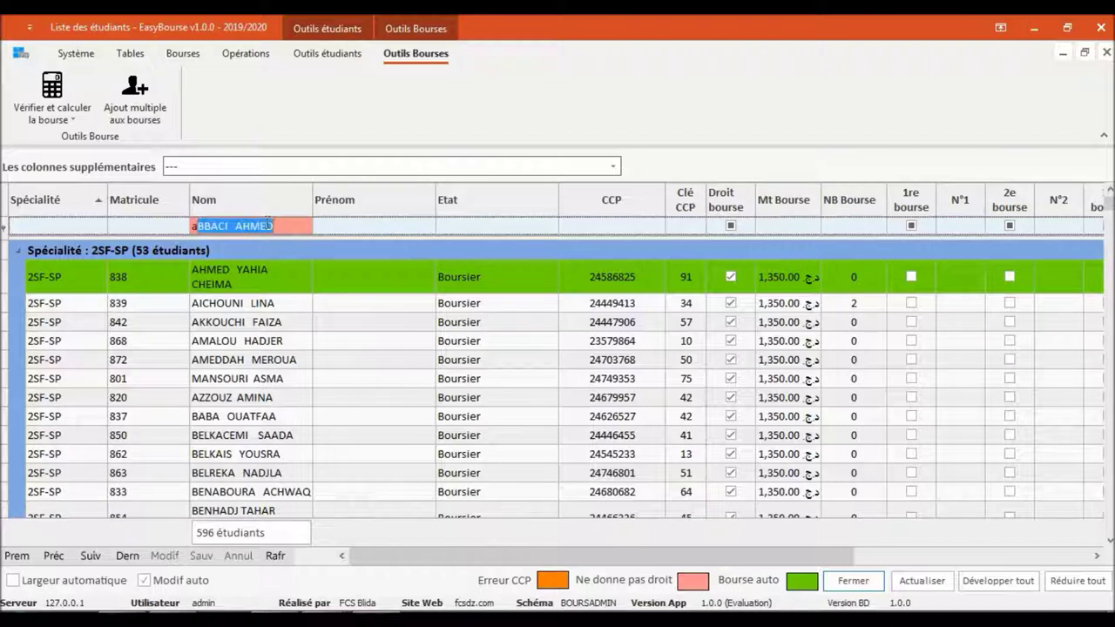
key(Return)
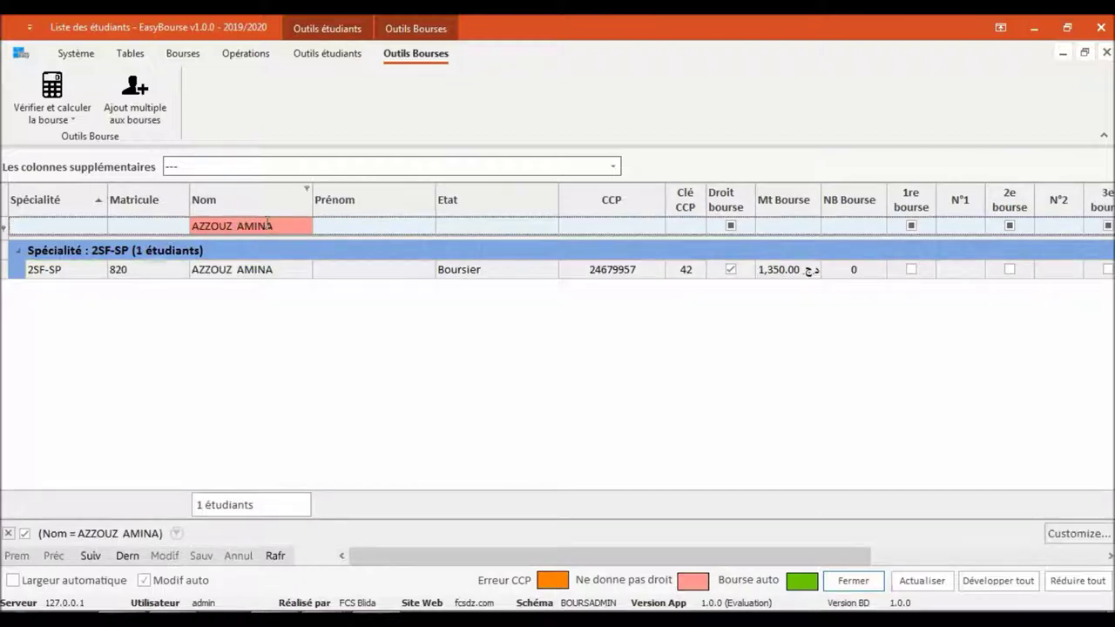
click(267, 223)
text(azzouz)
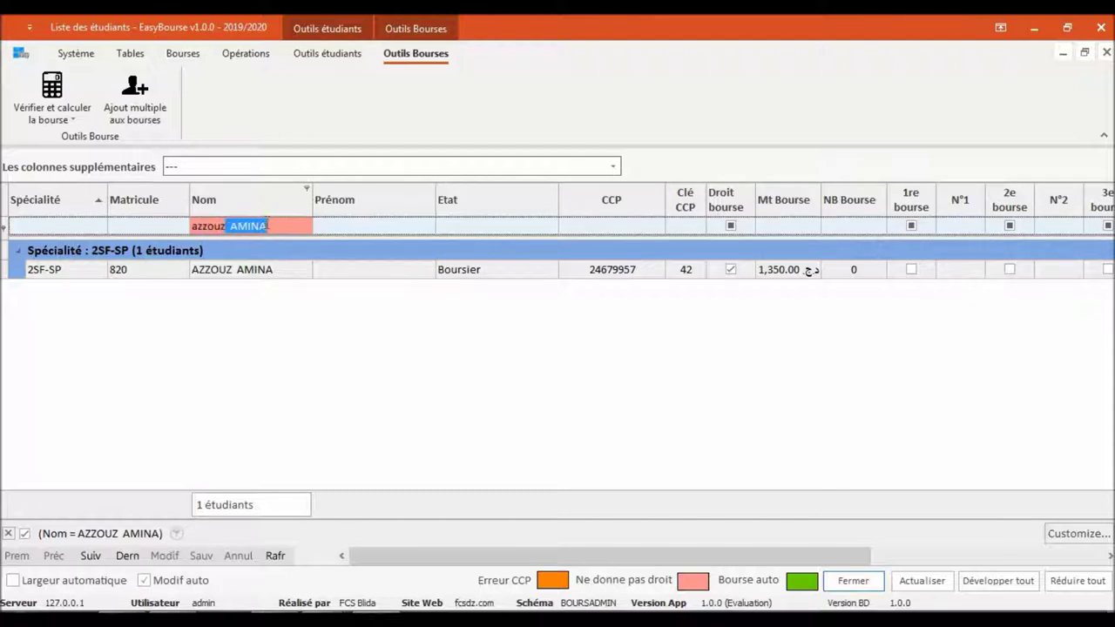
text(*)
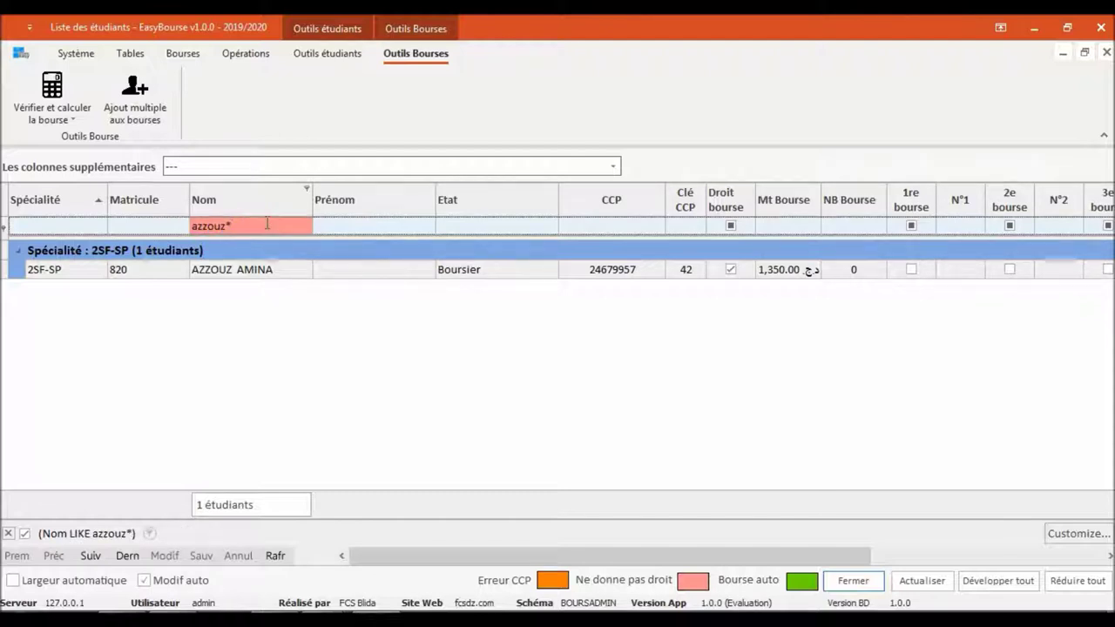
click(267, 223)
click(267, 223)
key(BackSpace)
key(BackSpace)
key(BackSpace)
key(BackSpace)
key(BackSpace)
text(*)
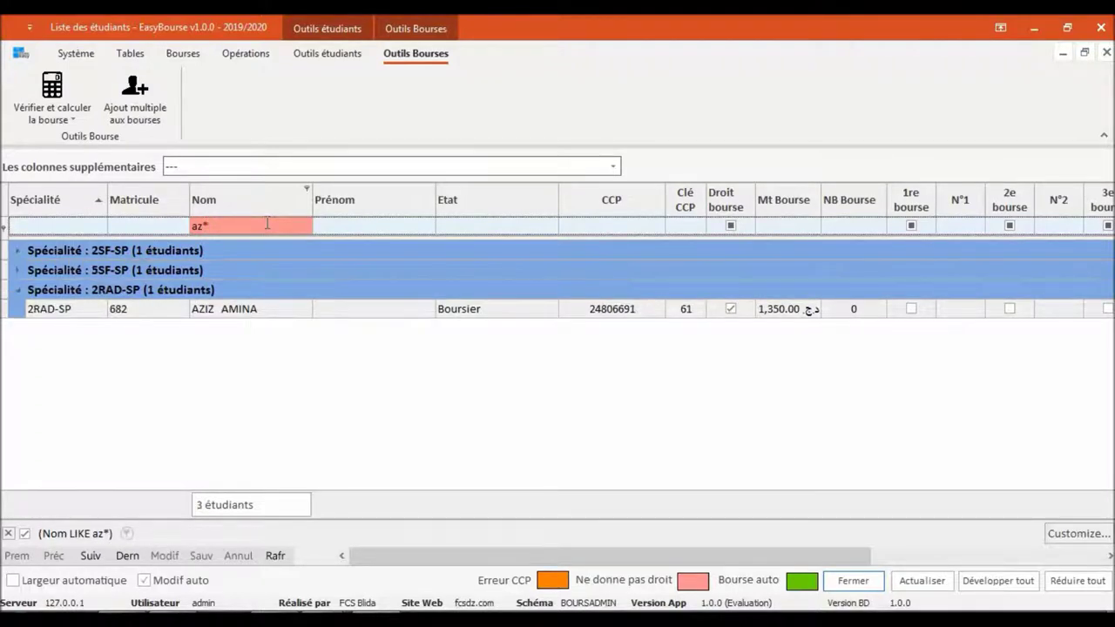
click(9, 533)
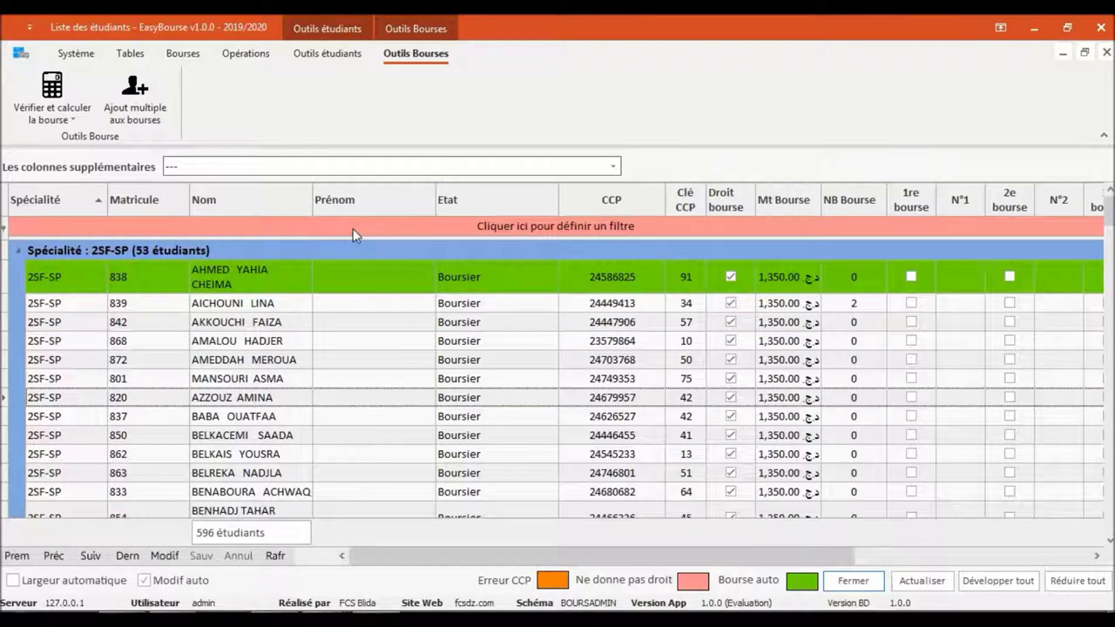
click(353, 228)
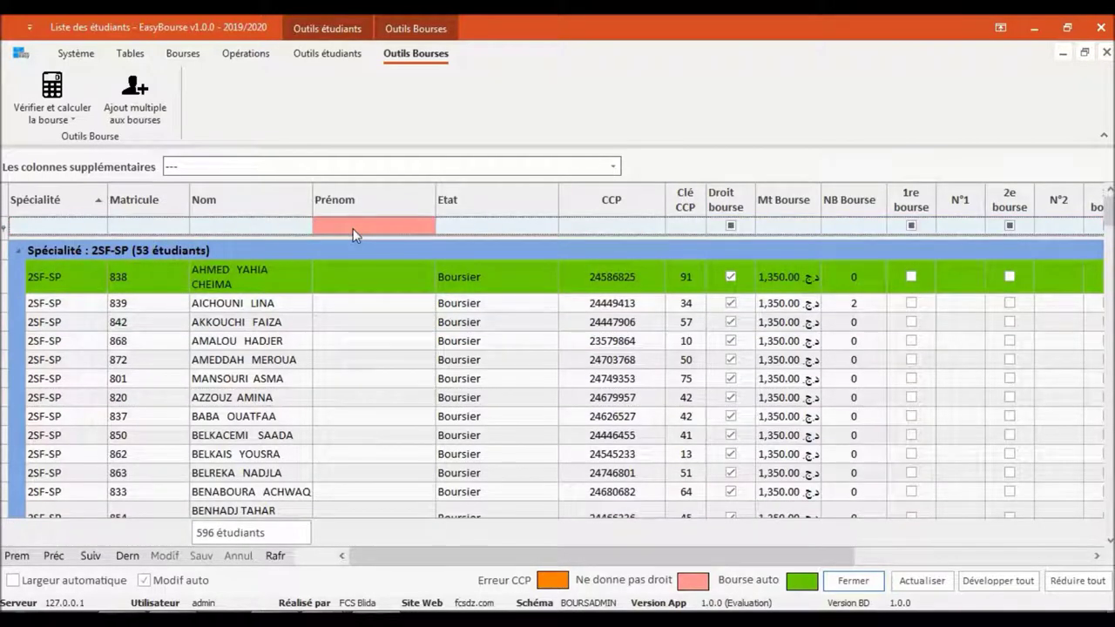
text(*ohamed*)
key(Return)
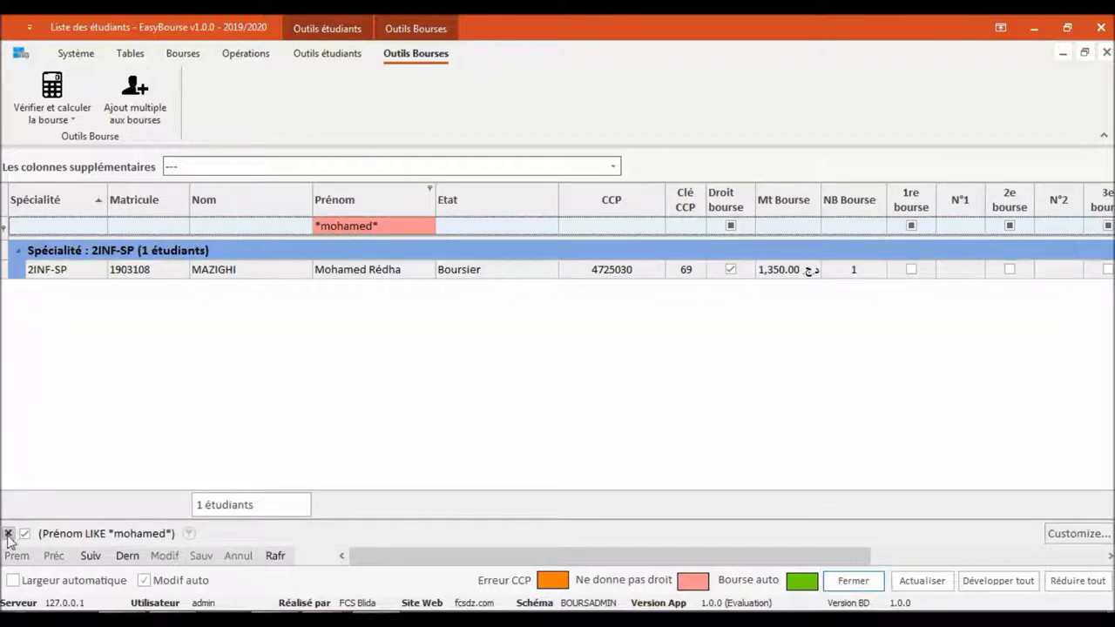
click(247, 228)
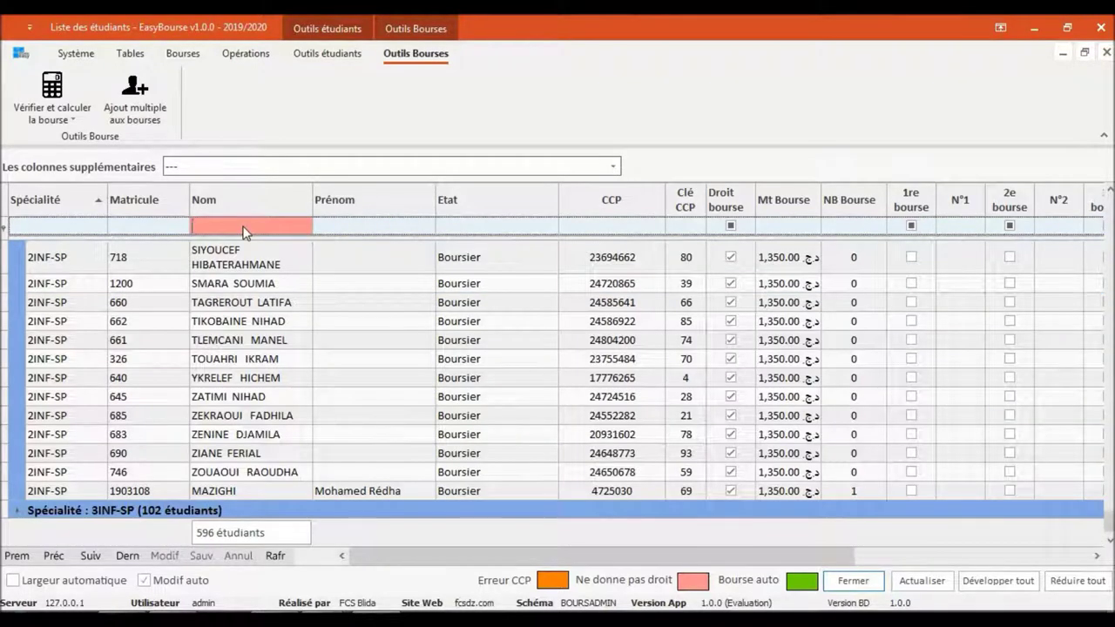
text(*mohamed*)
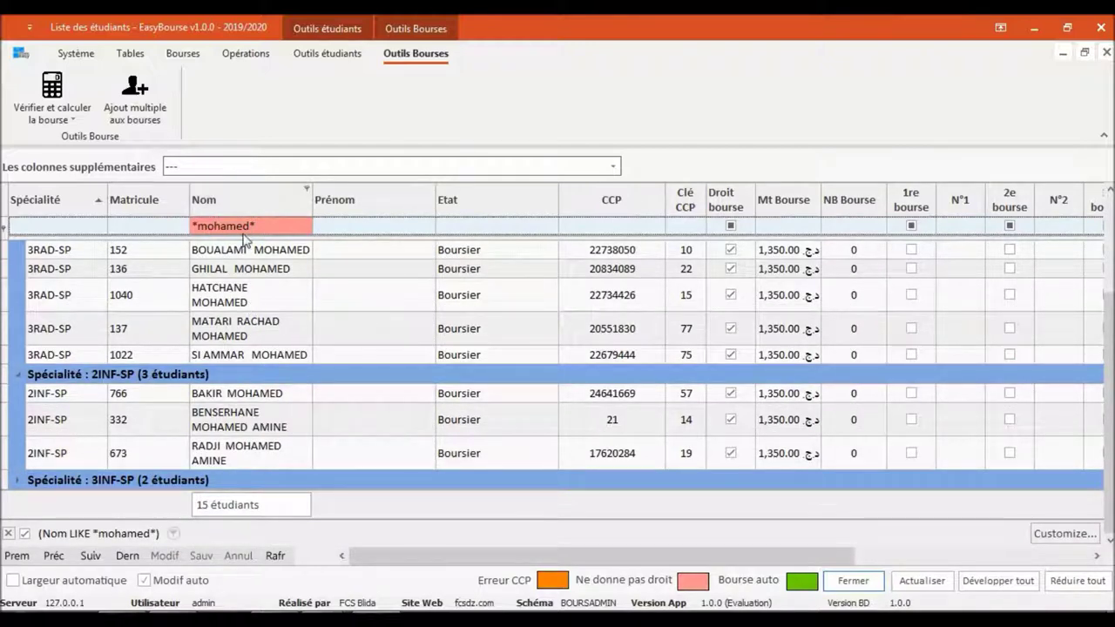
click(9, 534)
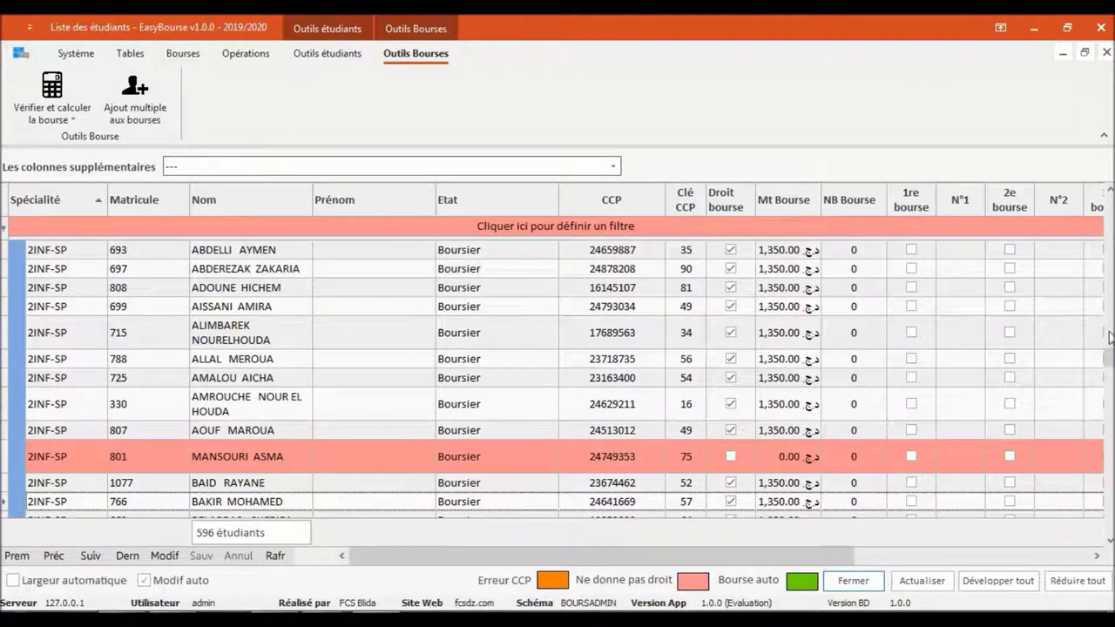
scroll(1109, 351, up, 1)
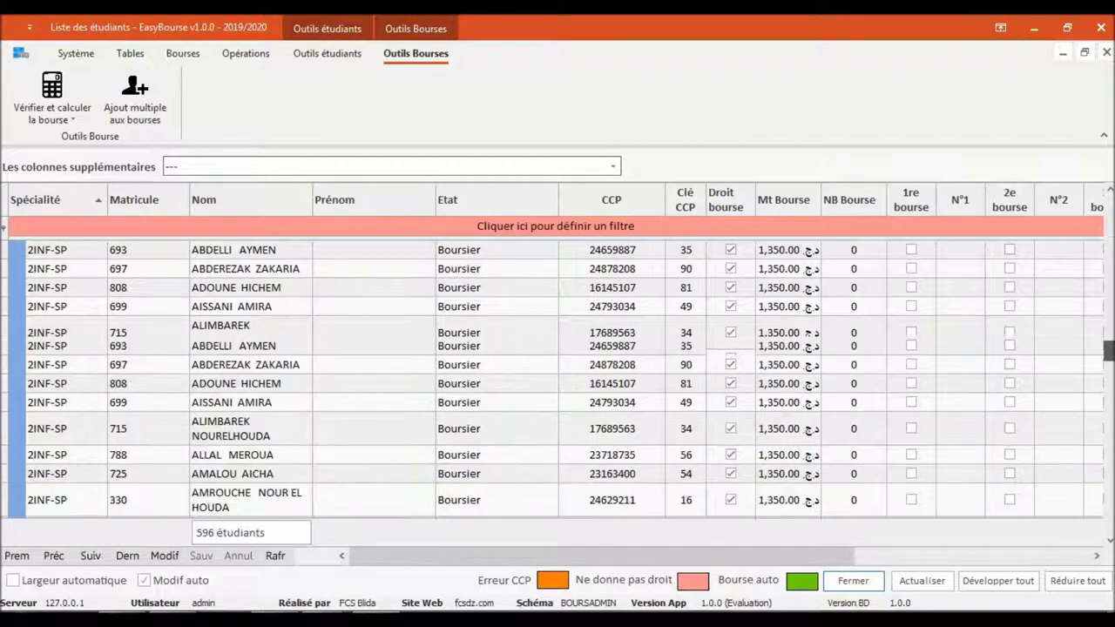
drag(1109, 351, 1109, 209)
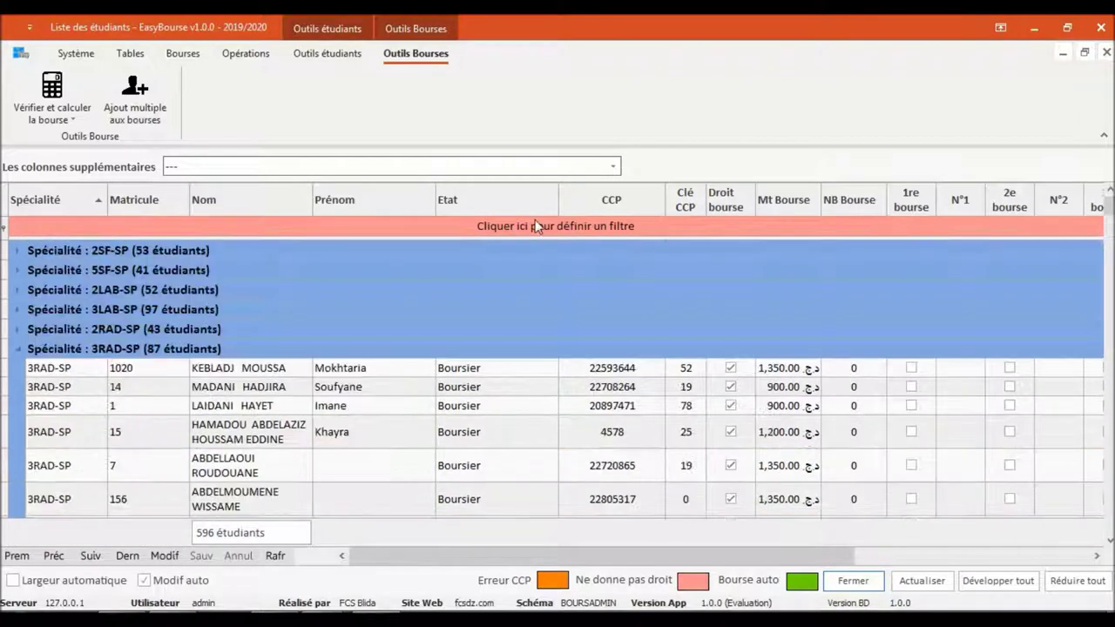
Filter the student list by surname down to a single 3RAD-SP student
click(221, 225)
text(dell)
key(Return)
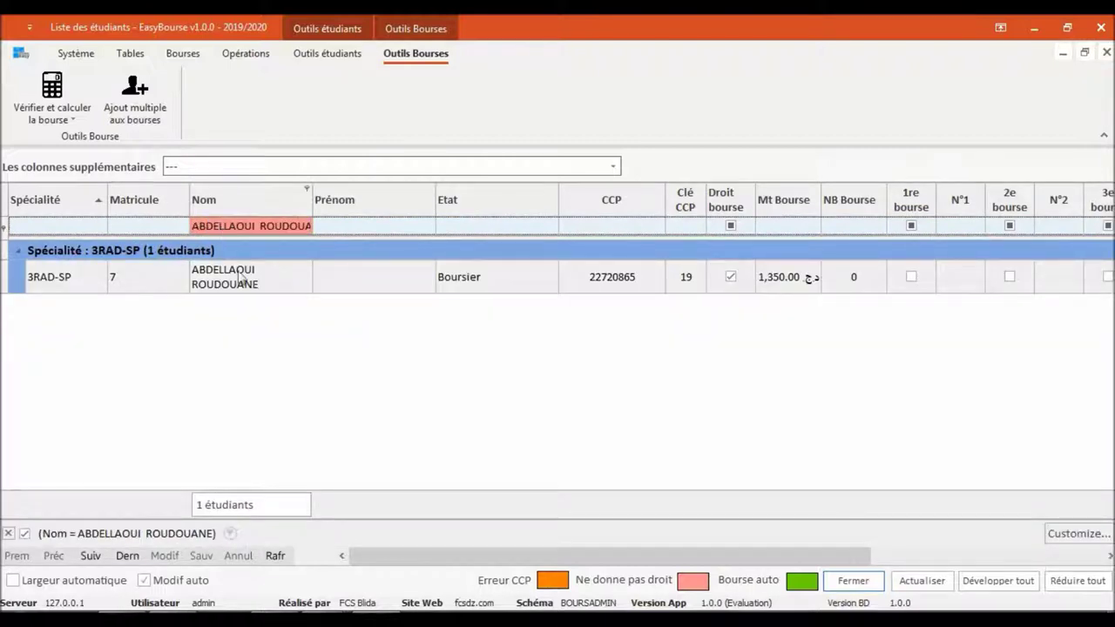
right_click(239, 294)
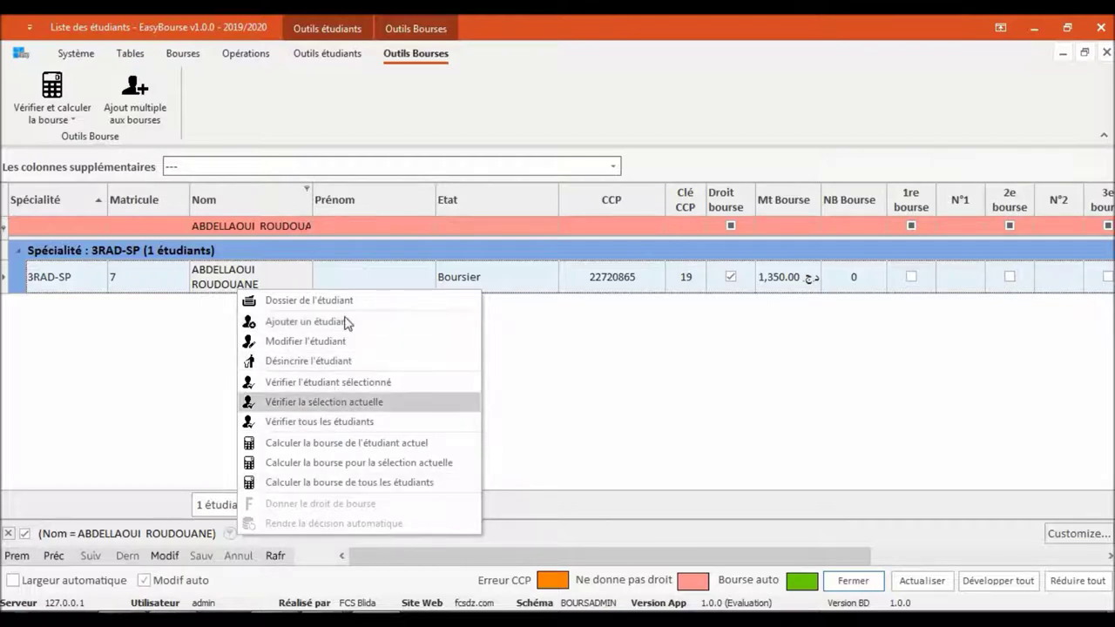
click(168, 355)
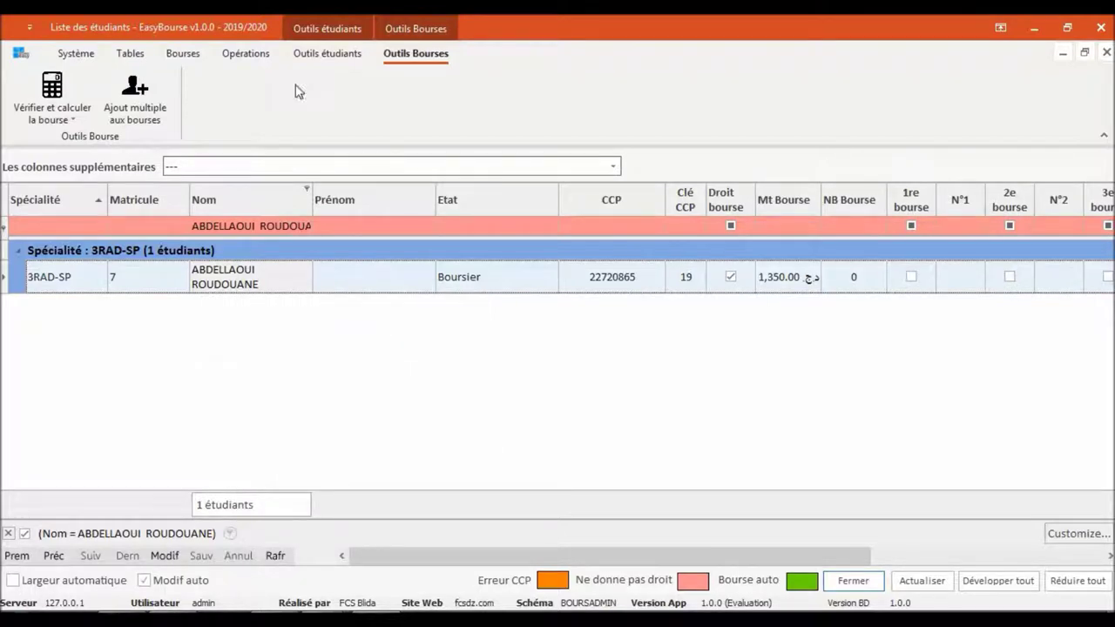
Switch to the Bourses ribbon and close the Liste des étudiants window
click(184, 54)
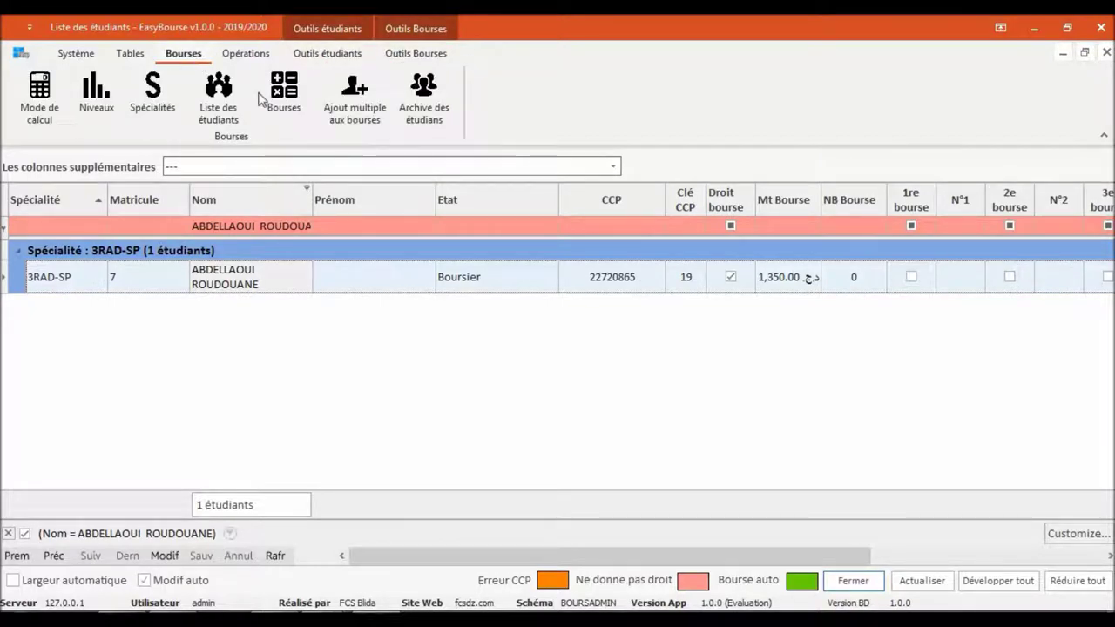
click(279, 96)
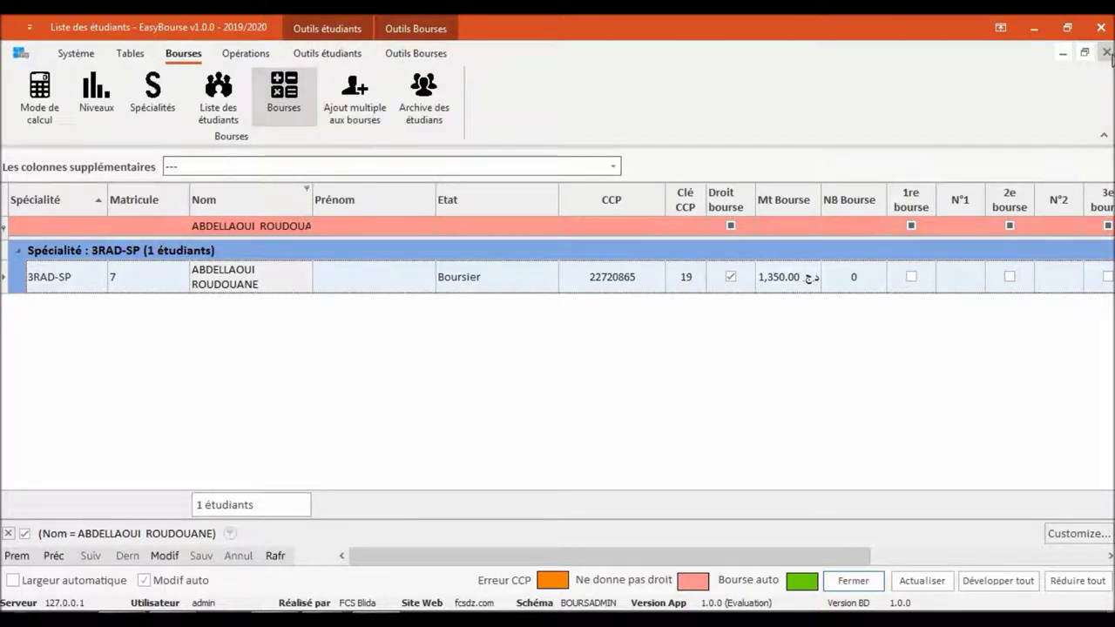
click(1106, 53)
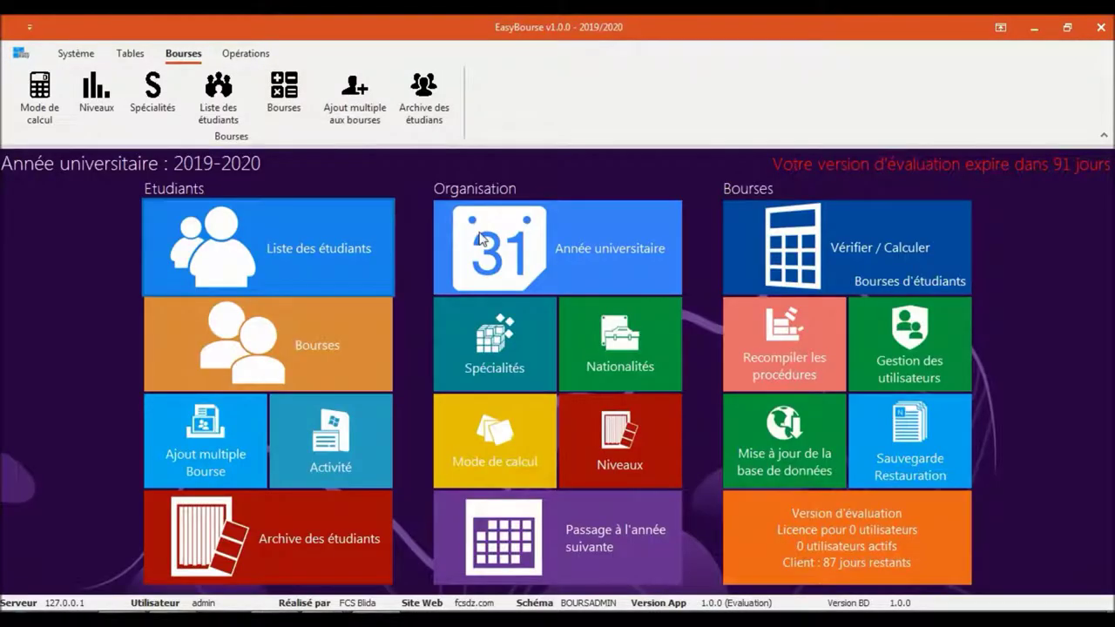
Add Bourse 1 for 2019/2020 in the scholarship list, then close the list
click(301, 328)
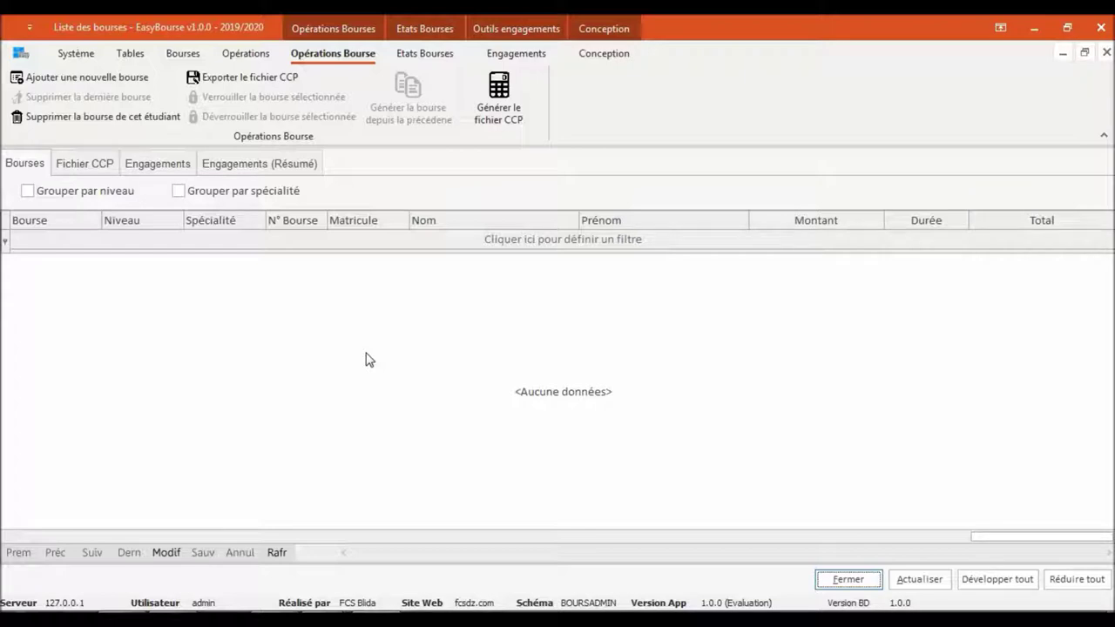
click(85, 84)
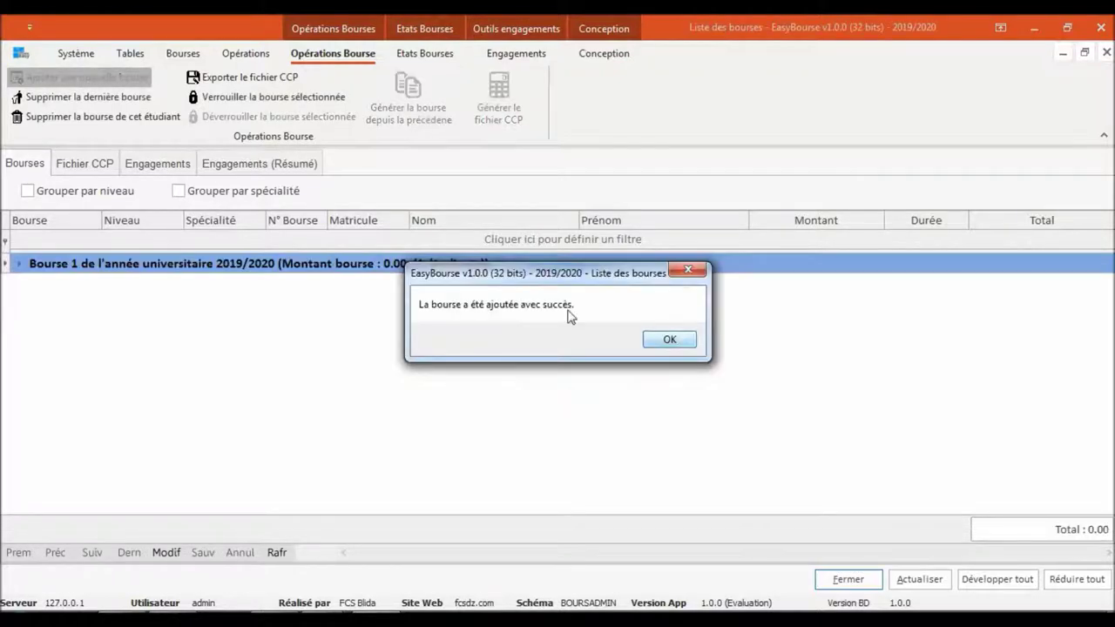
click(669, 341)
click(1107, 53)
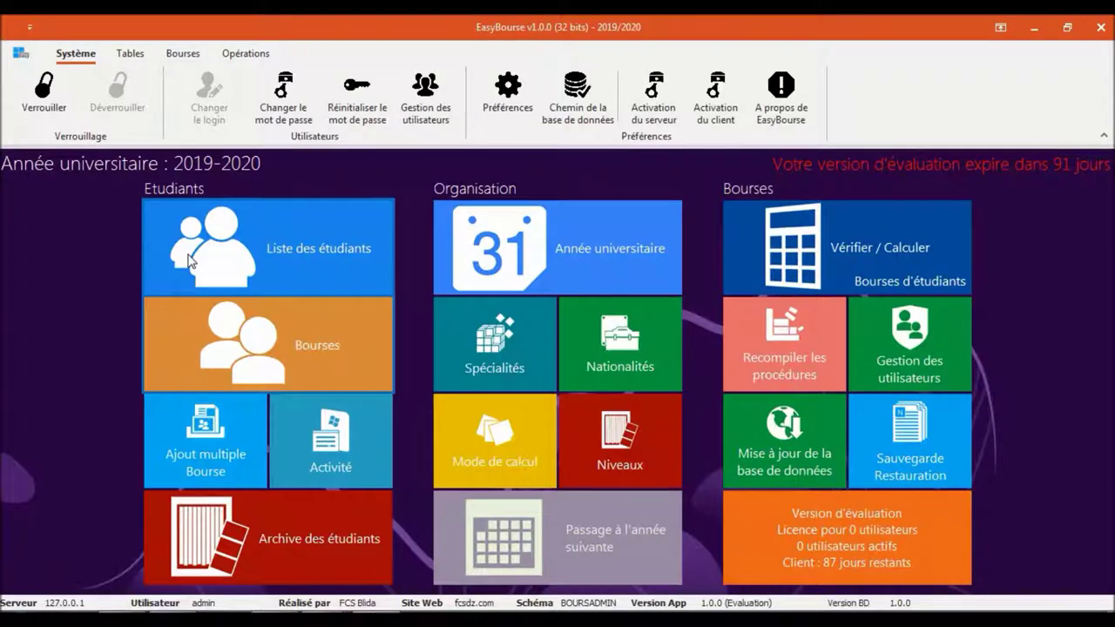
Filter the student list by the first student's name and add them to the first scholarship
click(190, 260)
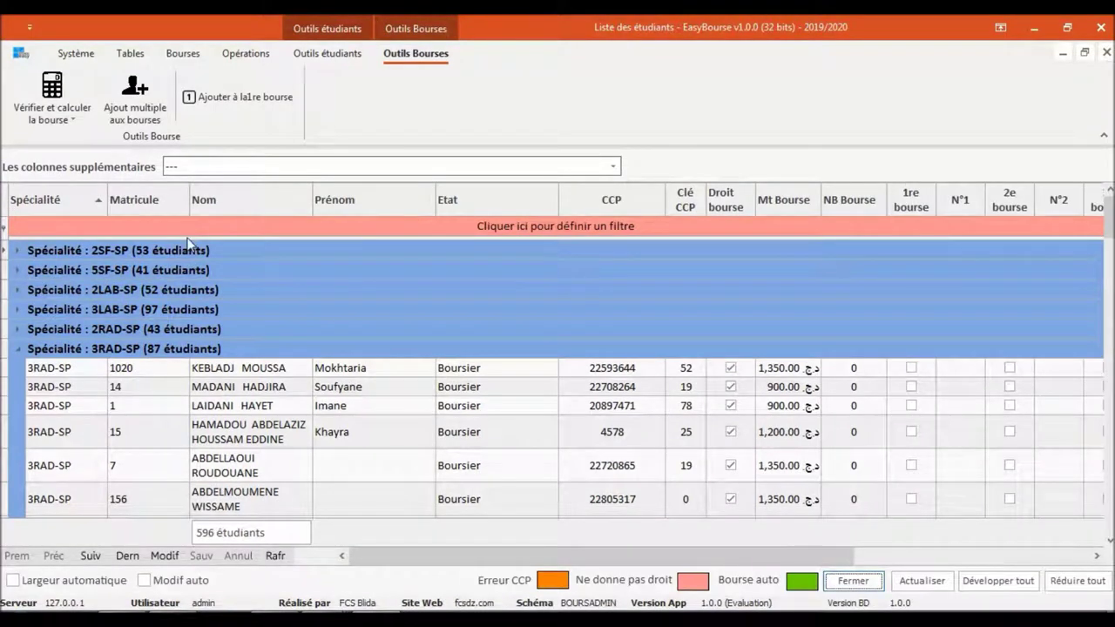
click(217, 227)
text(abdell)
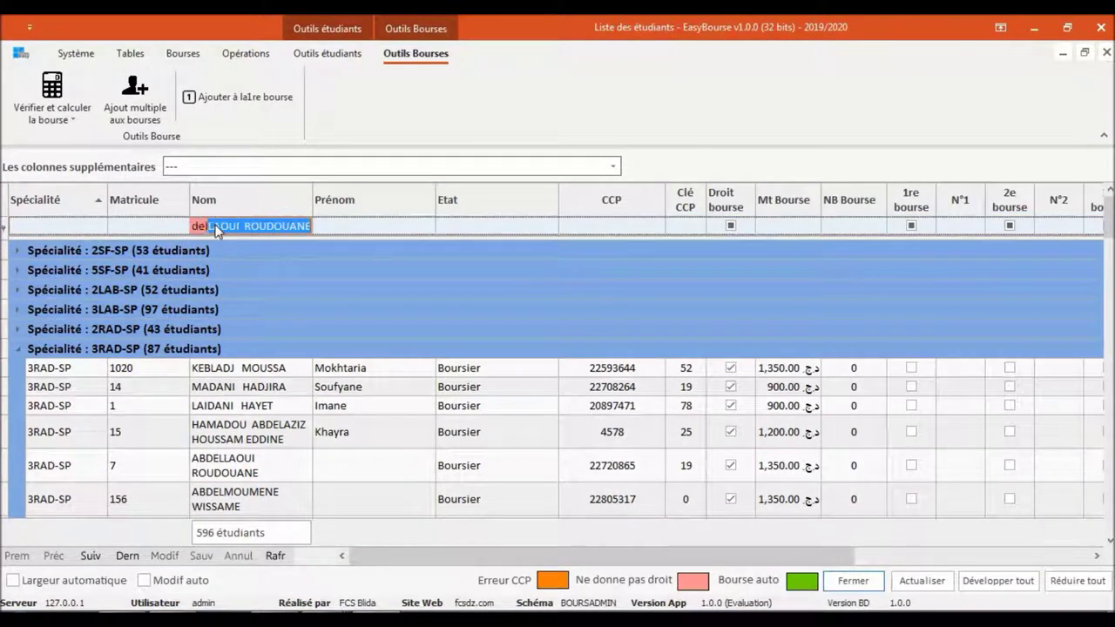
key(Return)
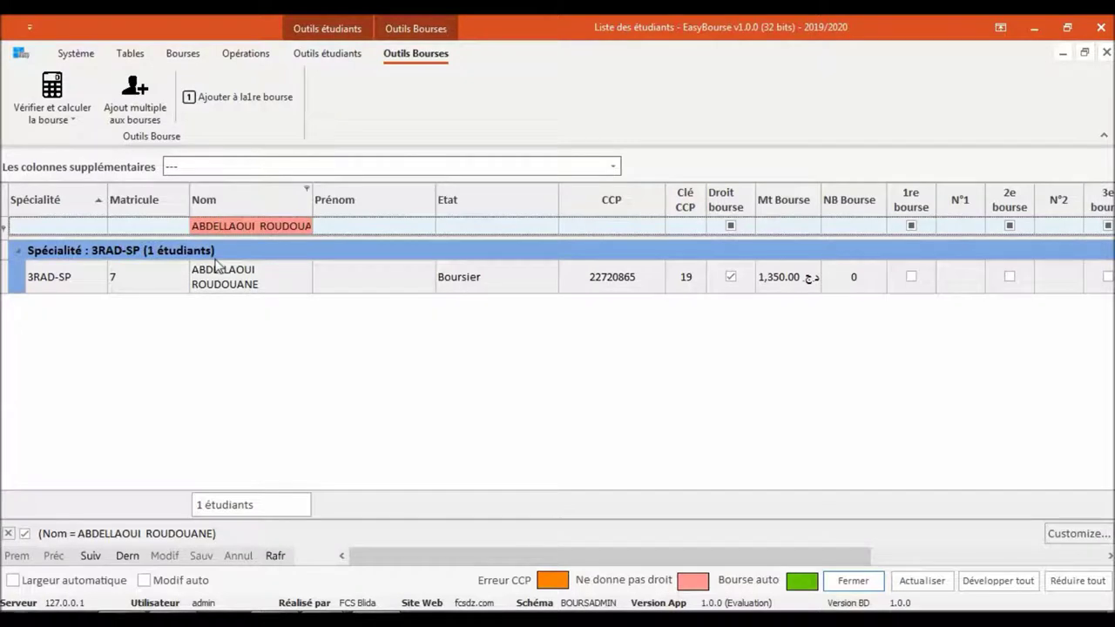
click(217, 277)
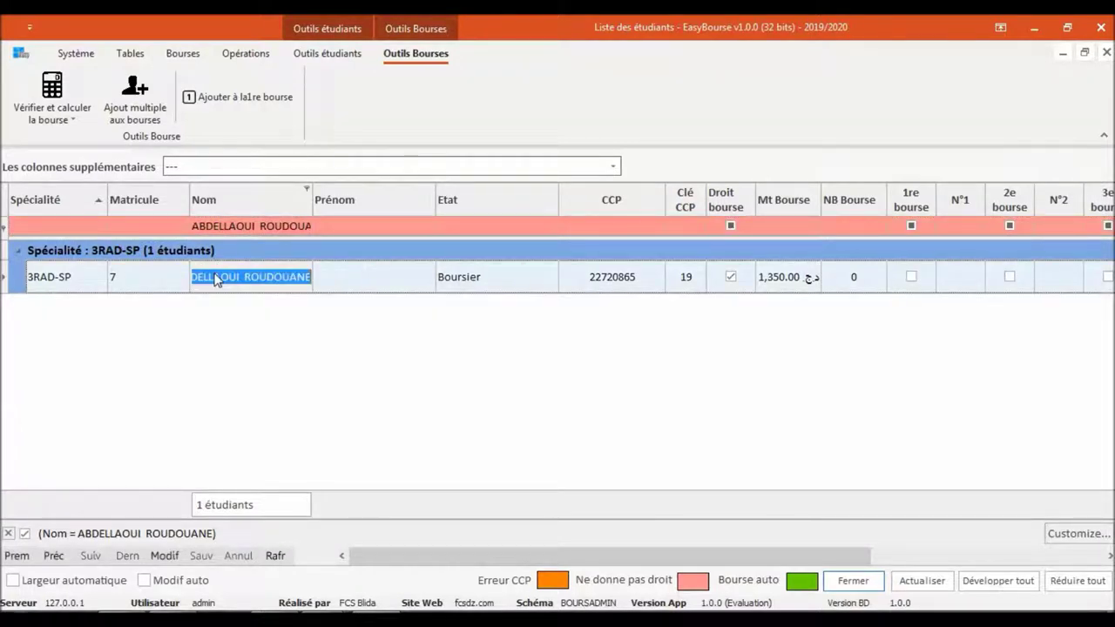
right_click(158, 282)
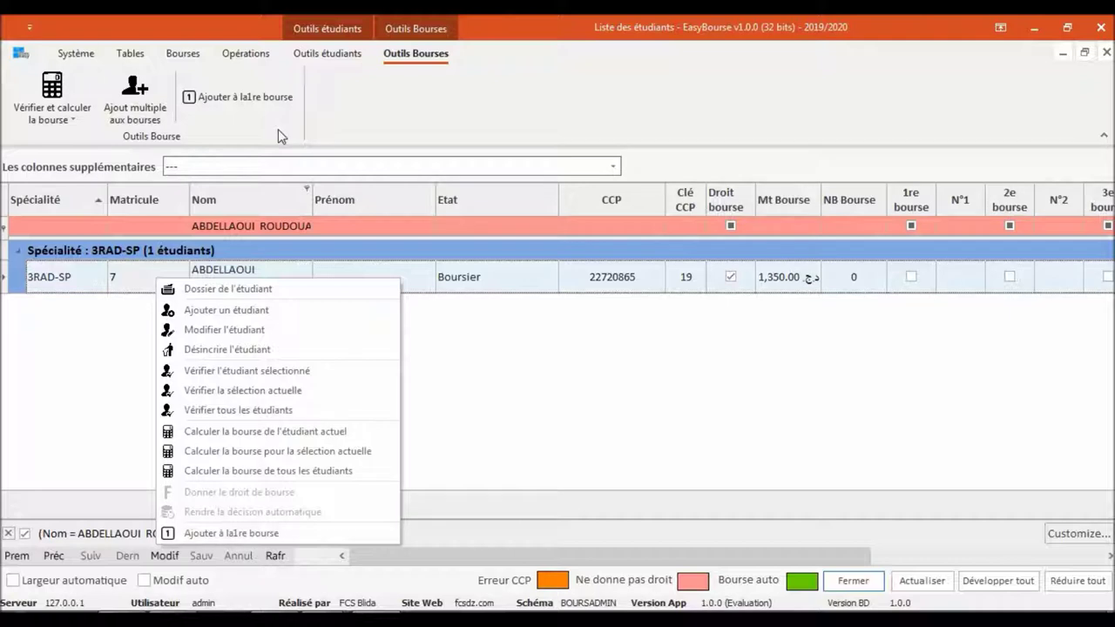
click(238, 534)
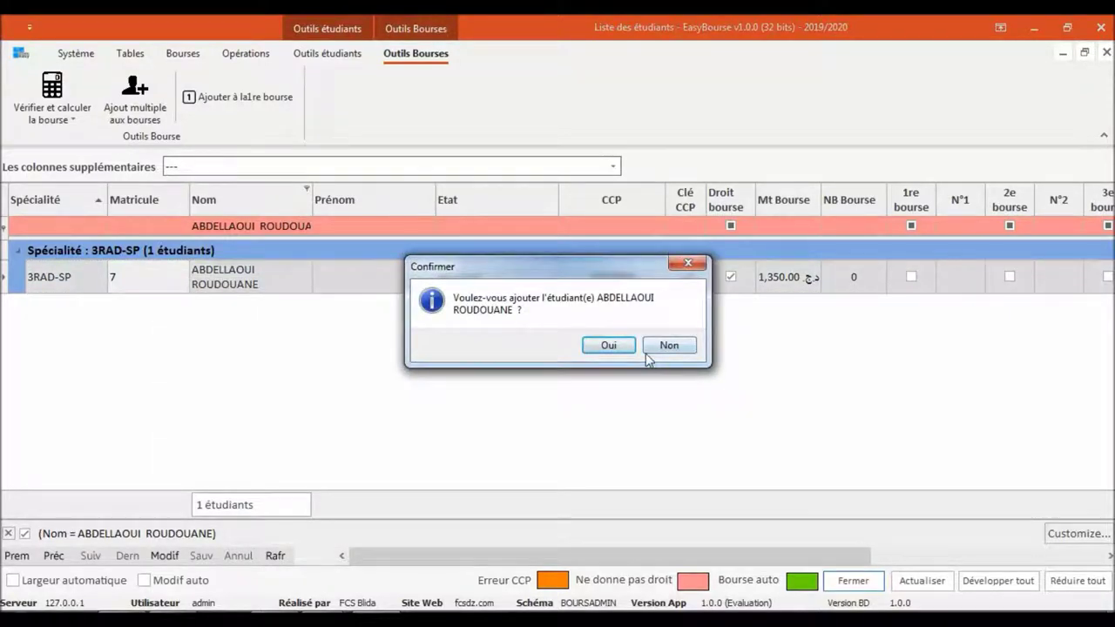
key(Return)
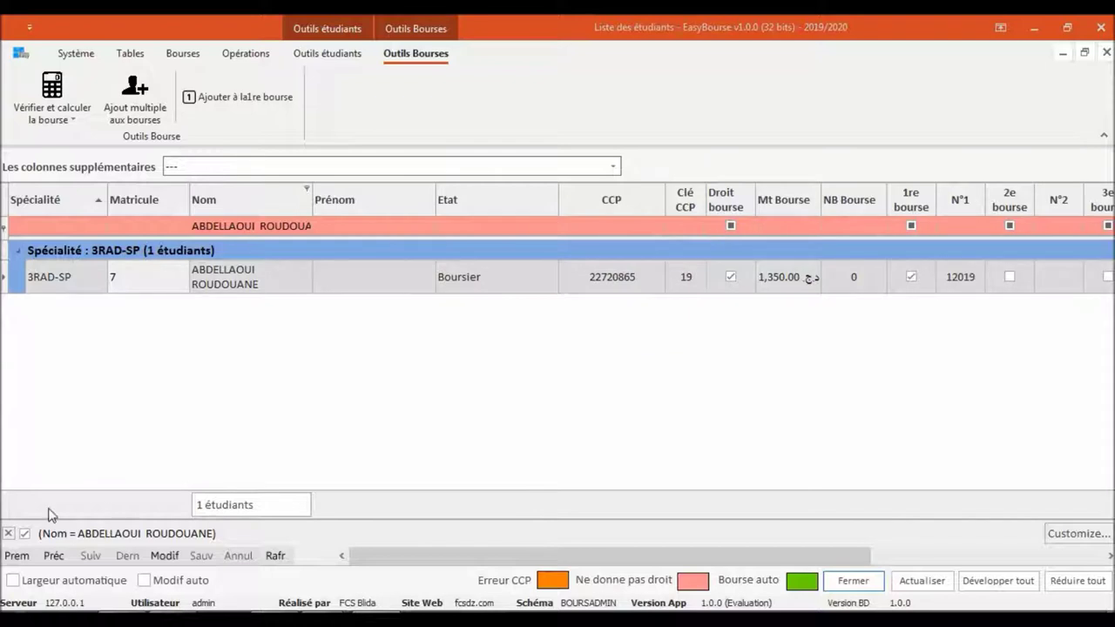
key(Return)
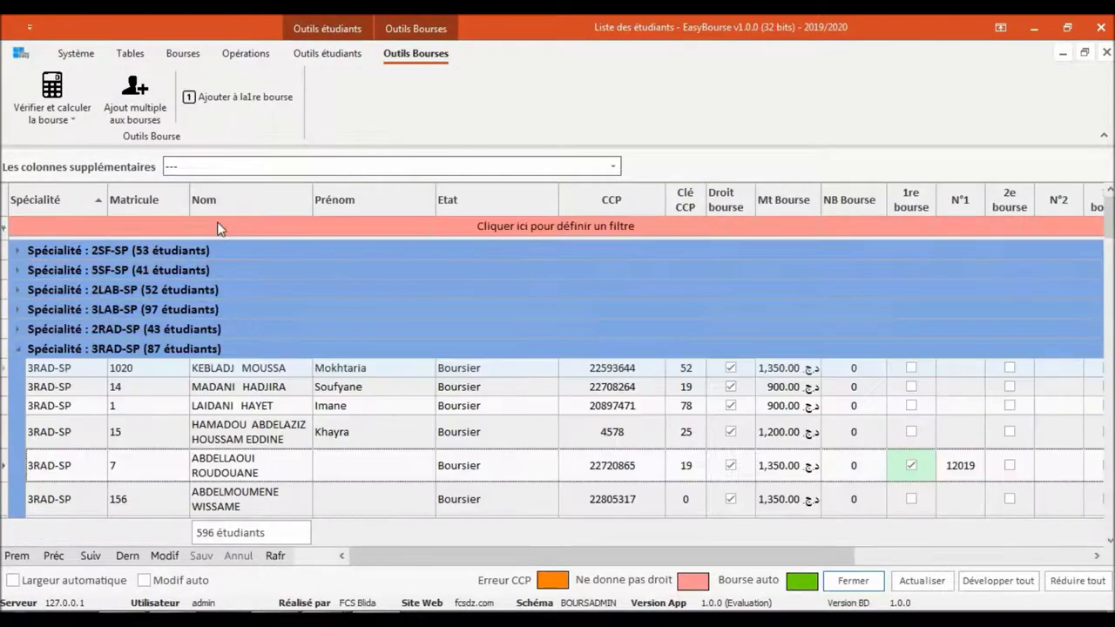
Filter by the second student's name and add them to the first scholarship as well
click(218, 227)
text(keb)
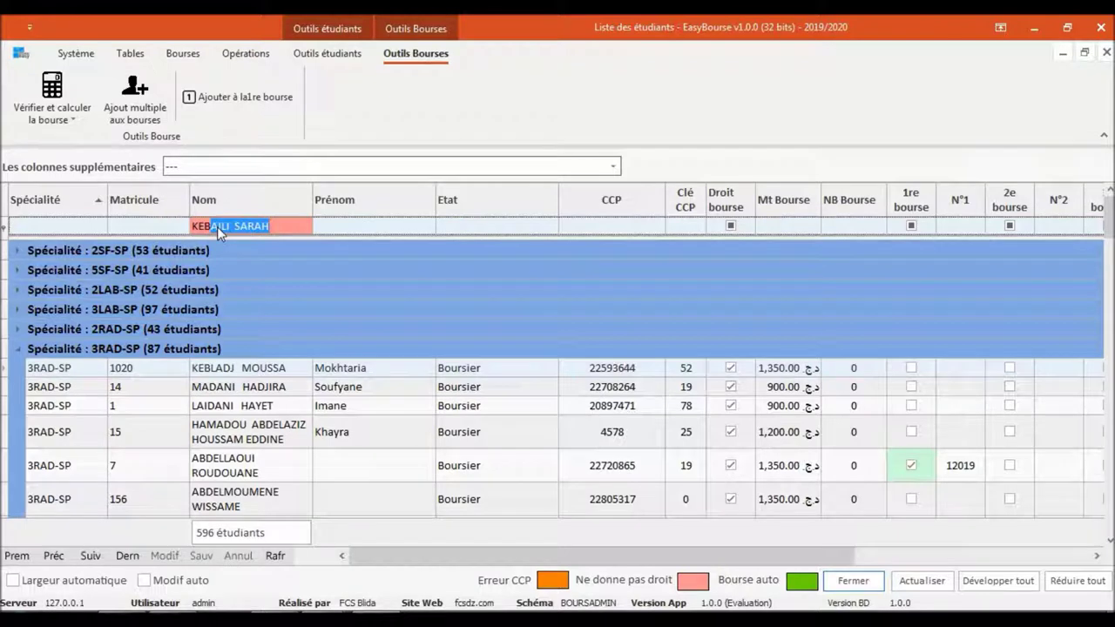
key(Return)
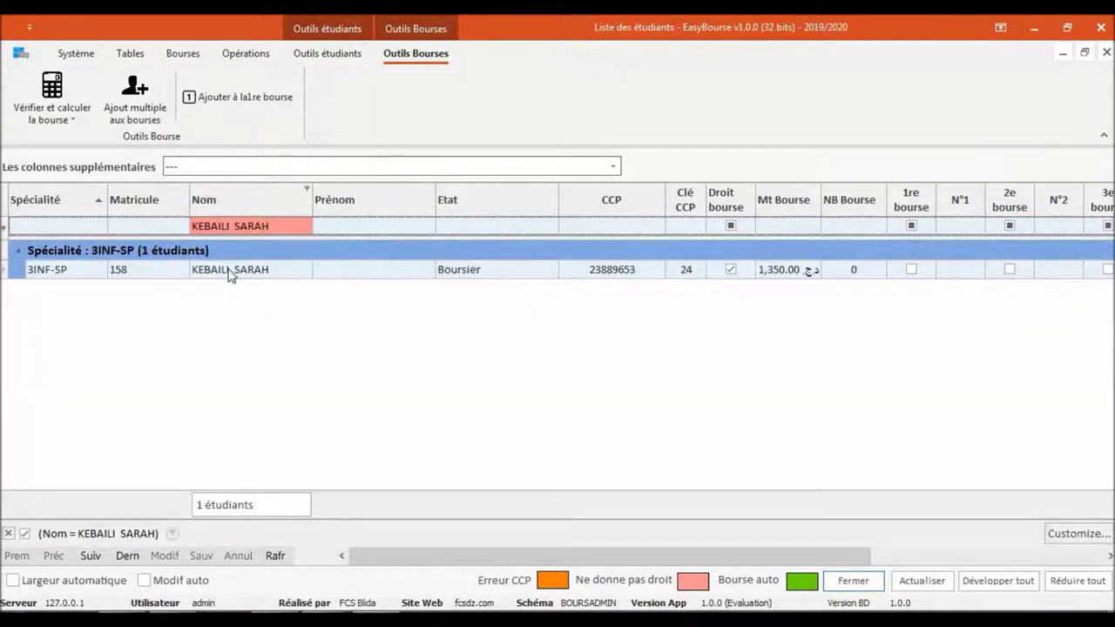
click(214, 104)
key(Return)
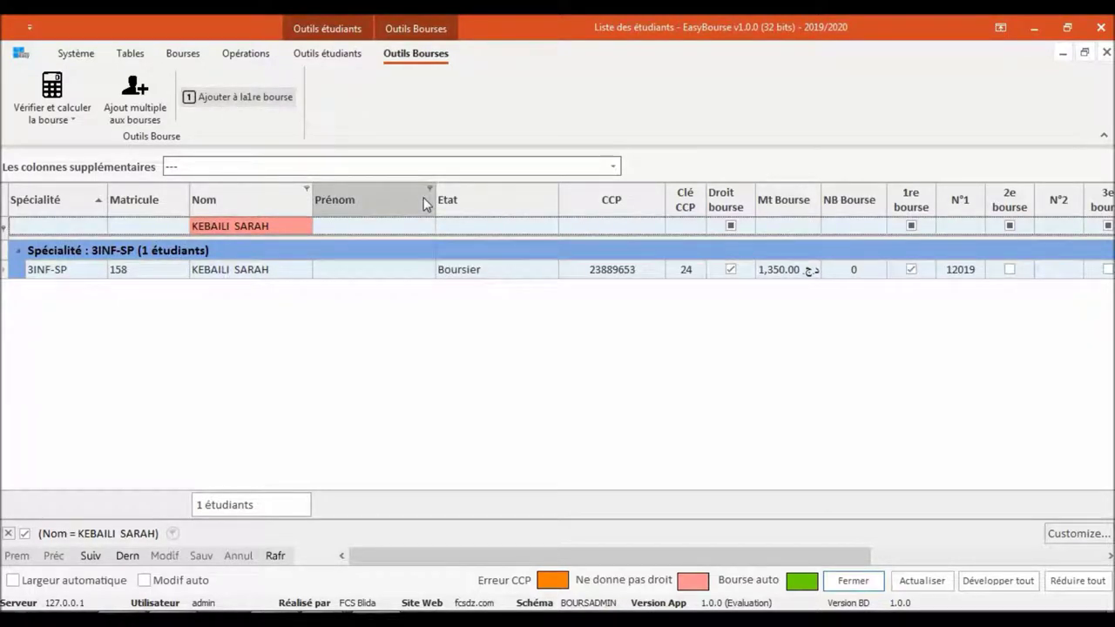
Clear the name filter, and check that Bourse 1 holds two students at 4,050.00 each, totalling 8,100.00
click(9, 533)
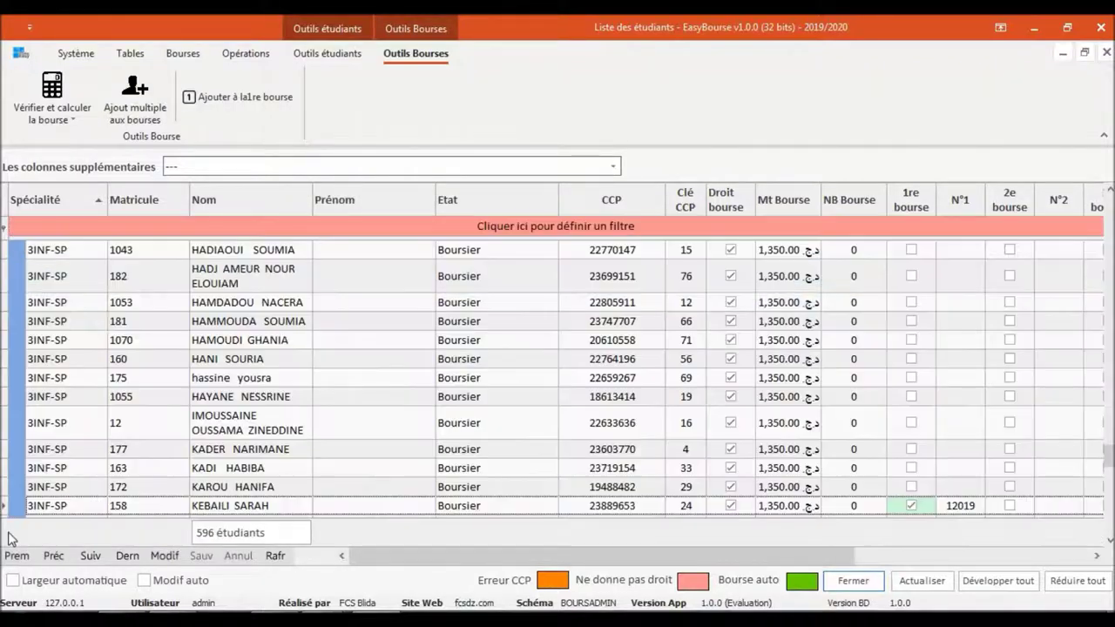
click(1105, 51)
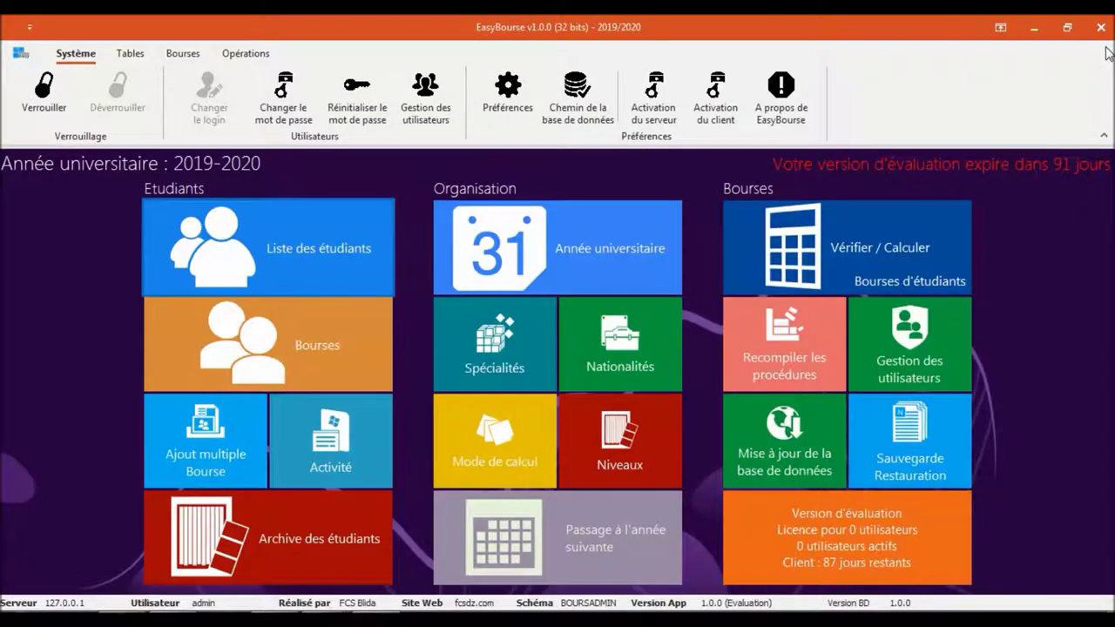
click(310, 354)
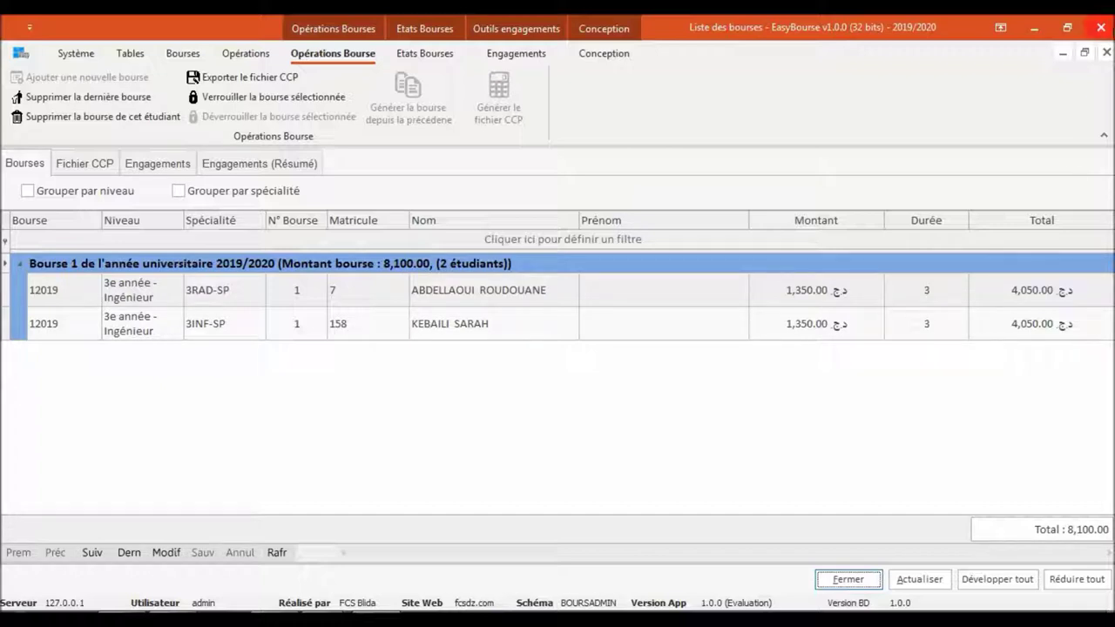
click(1107, 53)
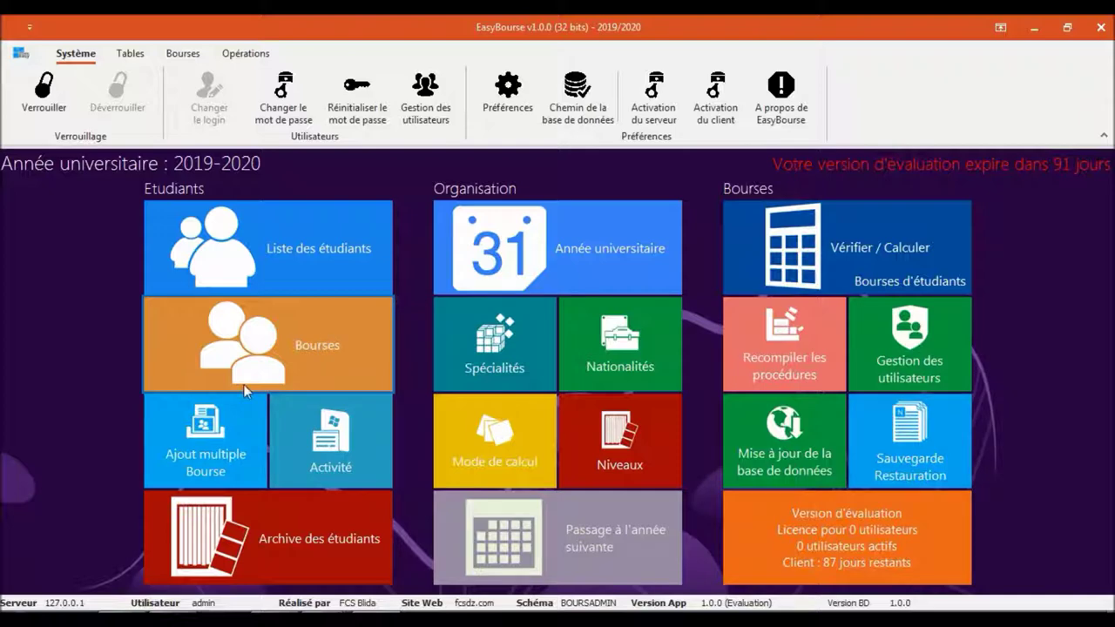
click(222, 426)
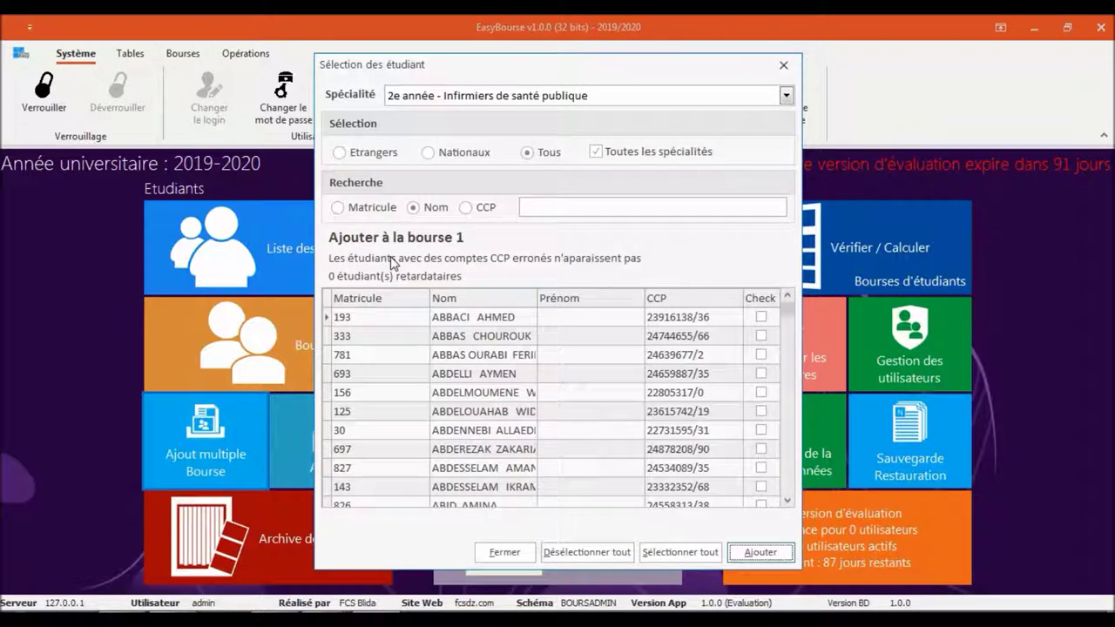
click(575, 98)
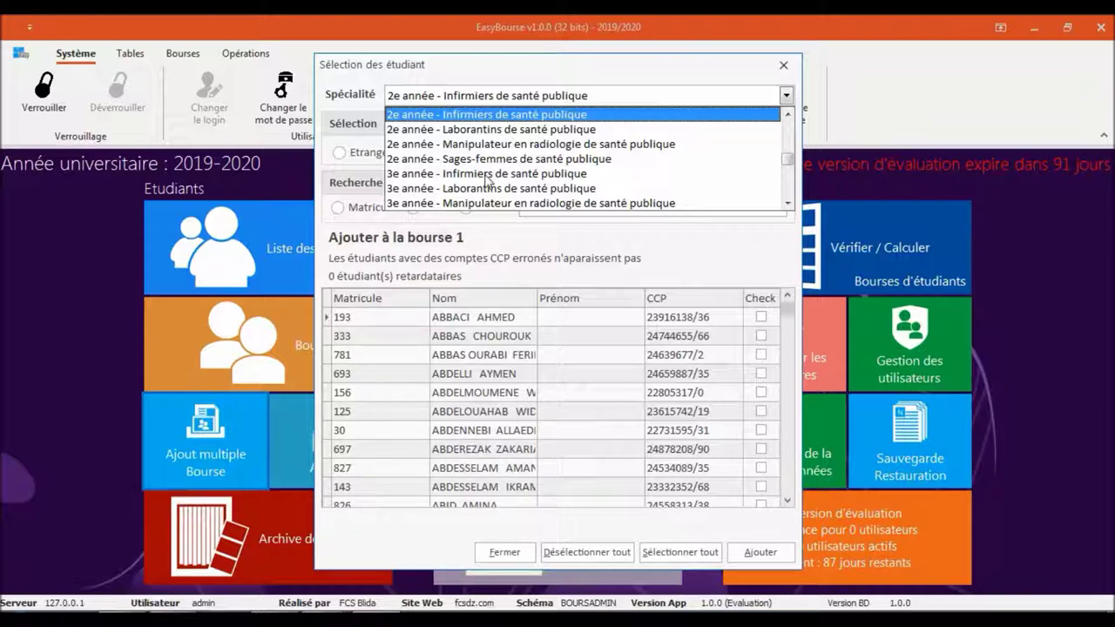
click(744, 240)
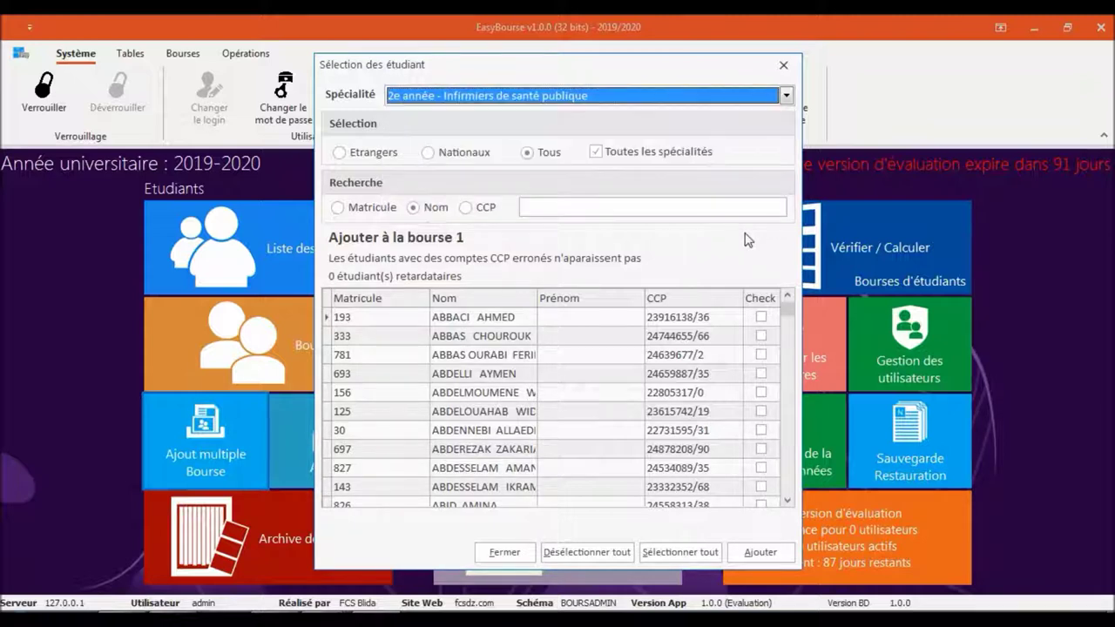
click(615, 154)
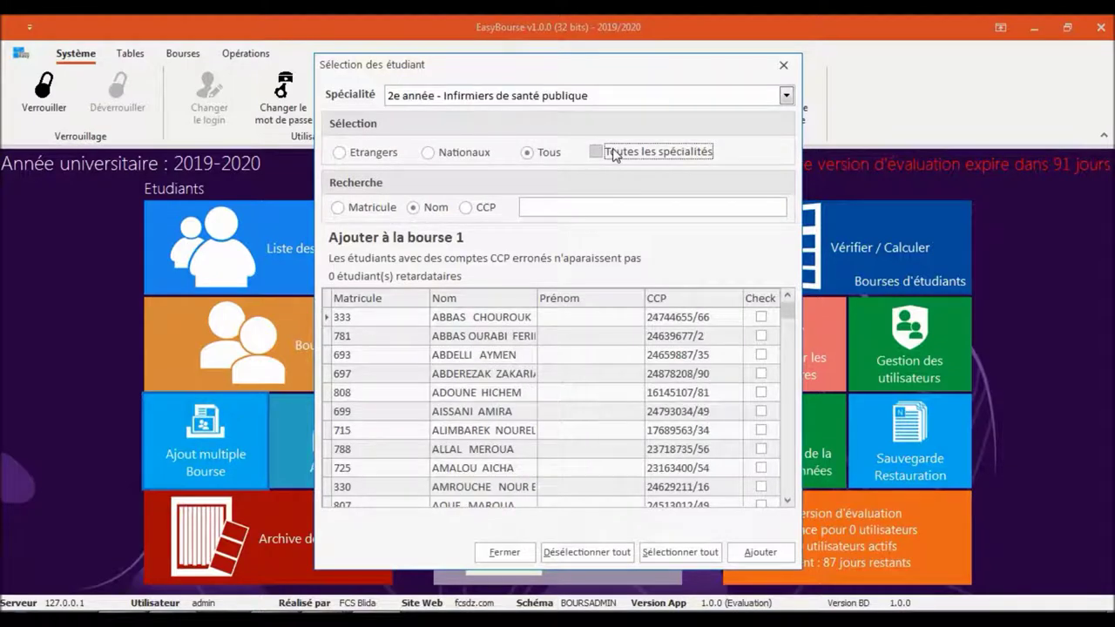
click(615, 154)
click(614, 154)
click(615, 154)
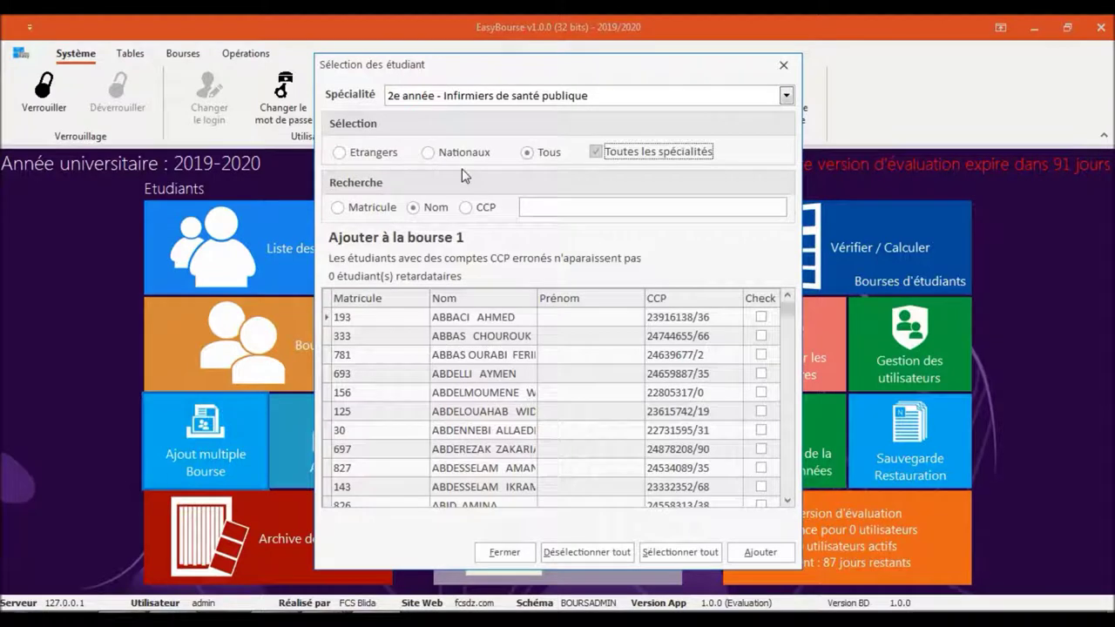
click(365, 154)
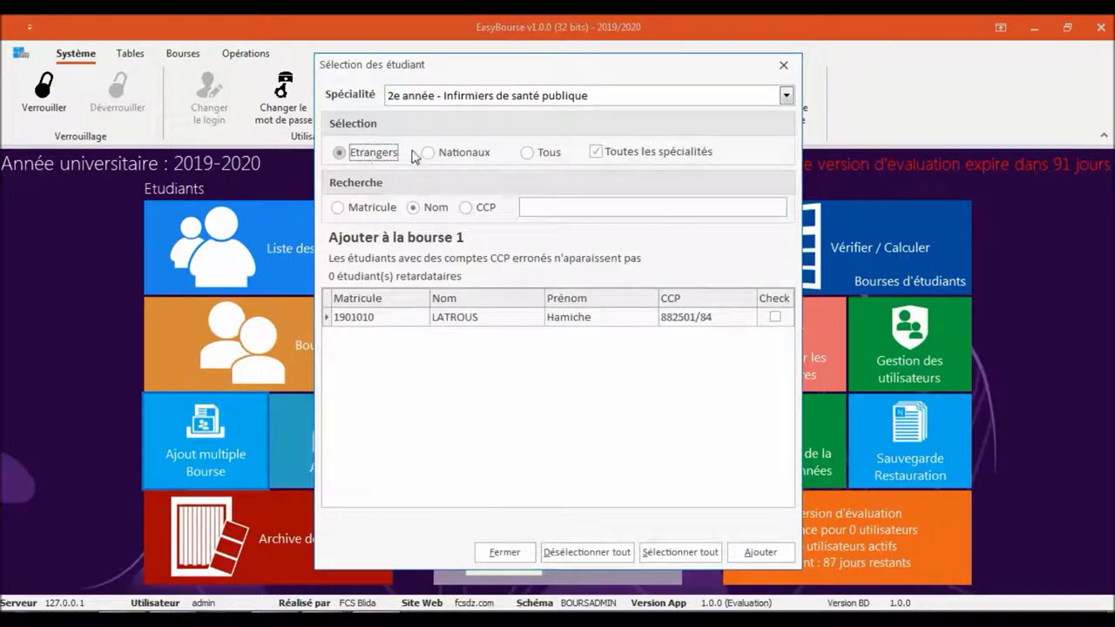
click(442, 154)
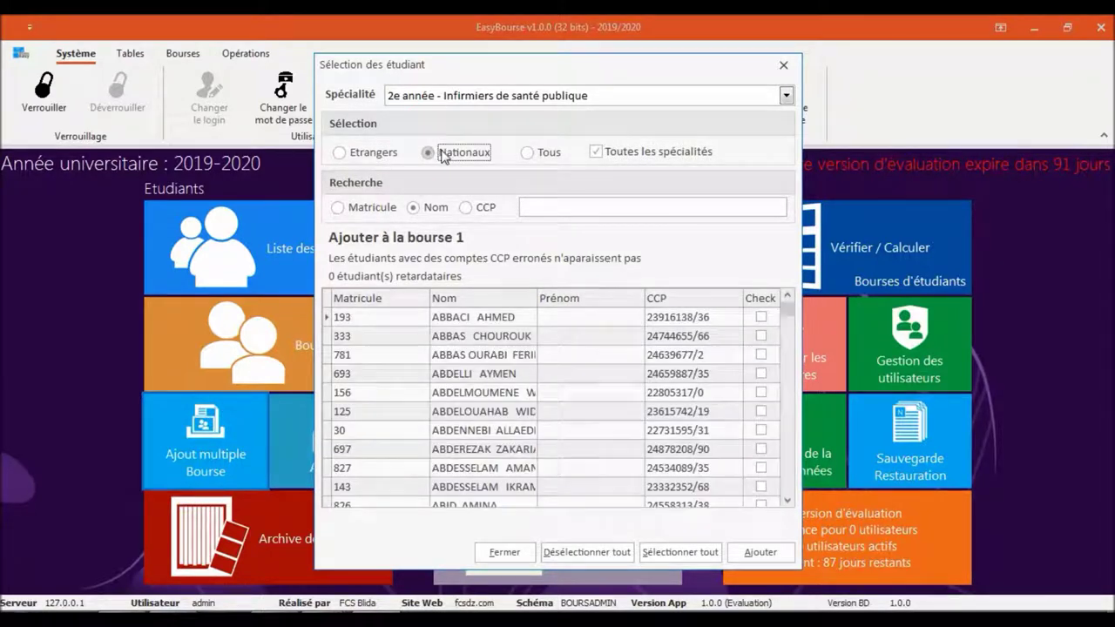
click(537, 153)
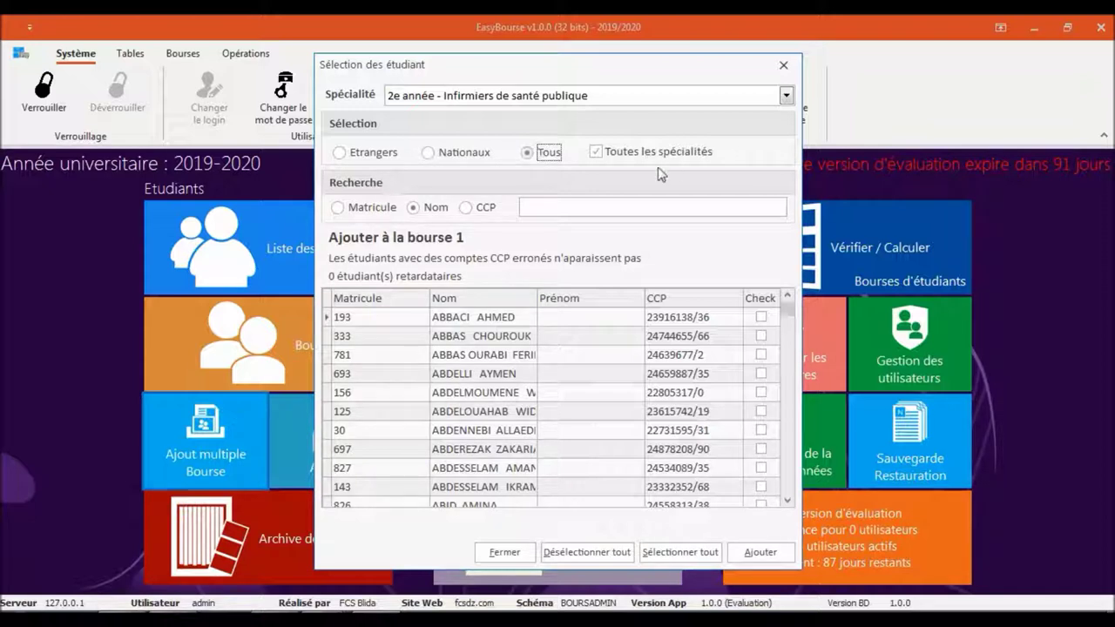
click(527, 207)
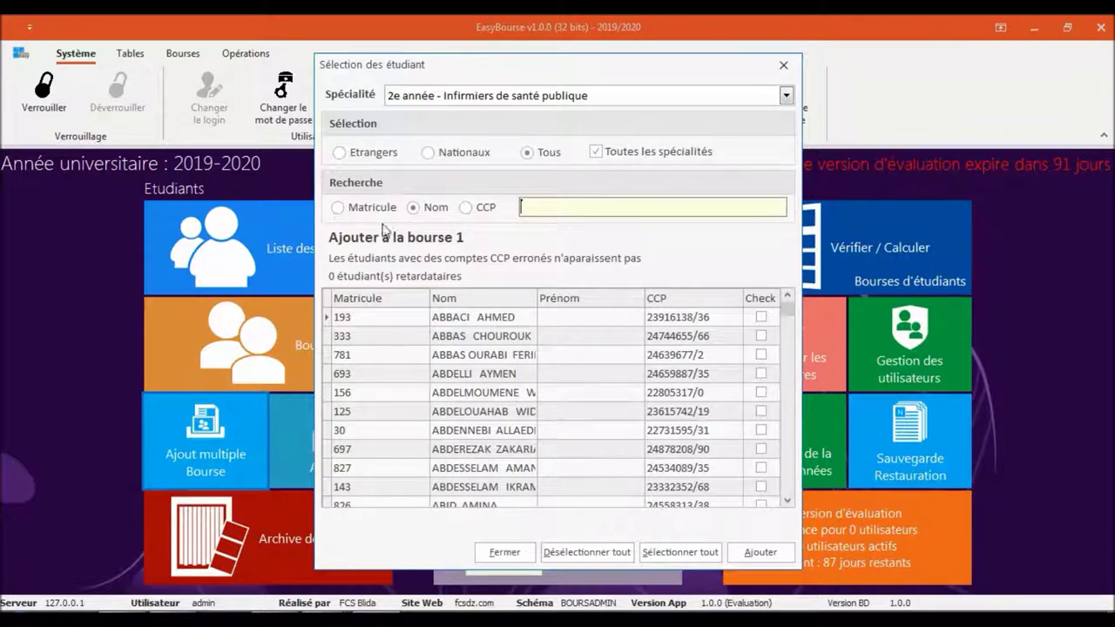
drag(380, 209, 430, 218)
click(430, 217)
click(467, 215)
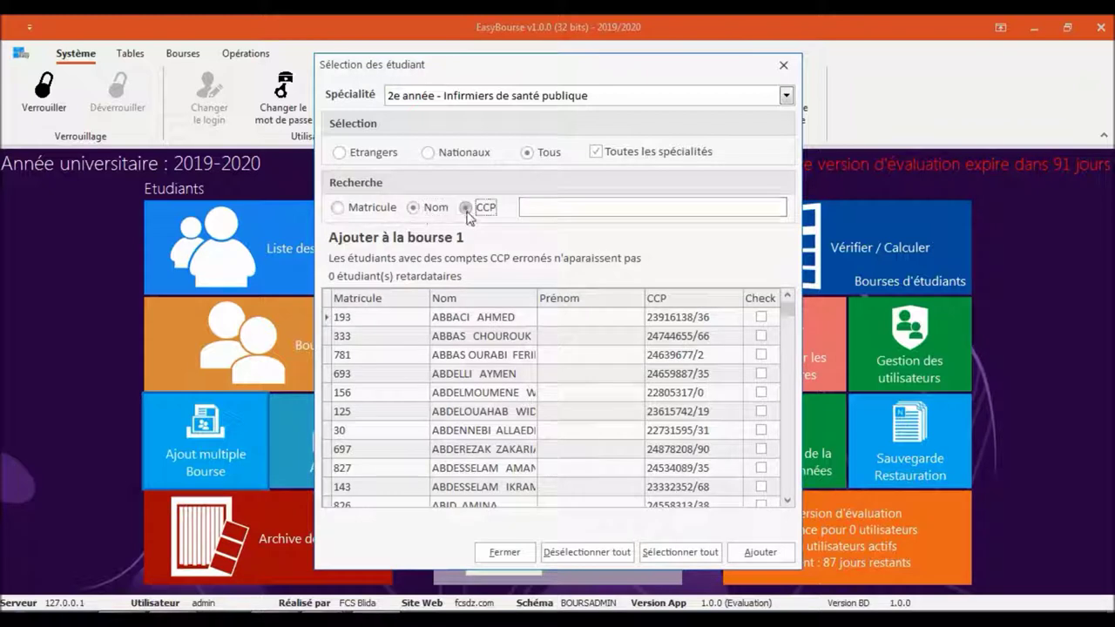
click(433, 208)
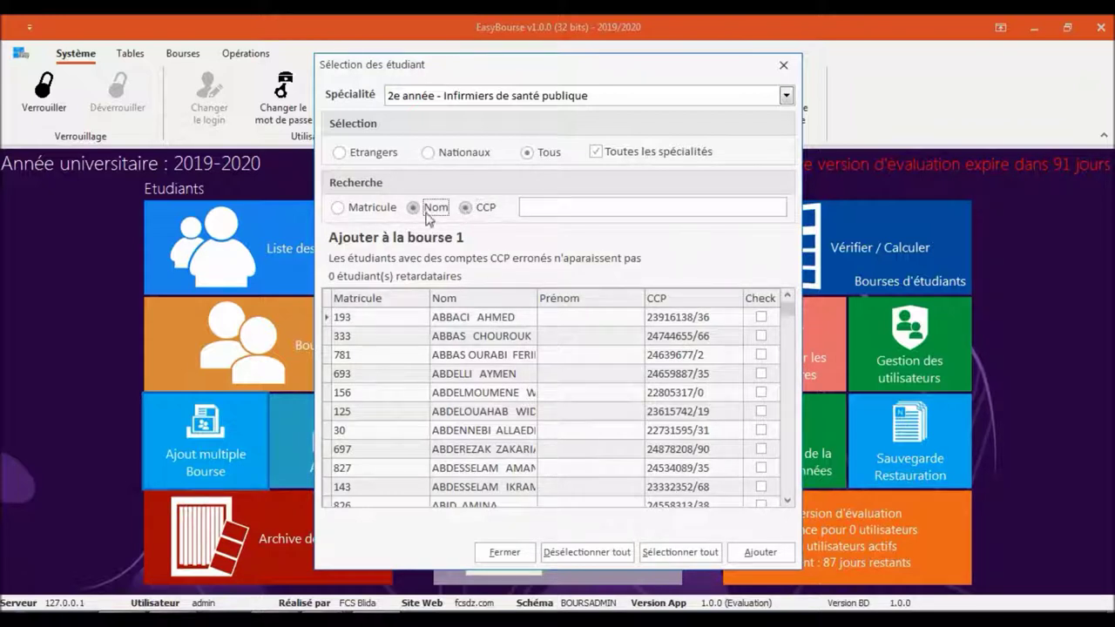
click(763, 319)
click(414, 209)
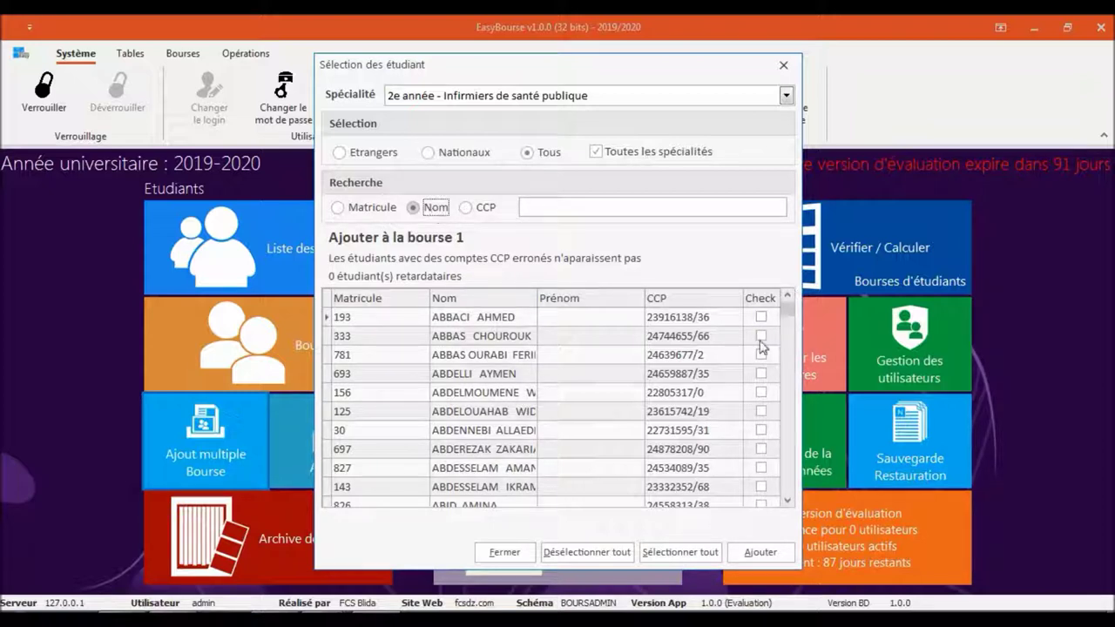
Tick a few students individually, then use Sélectionner tout to tick every student across specialities
click(760, 336)
click(761, 372)
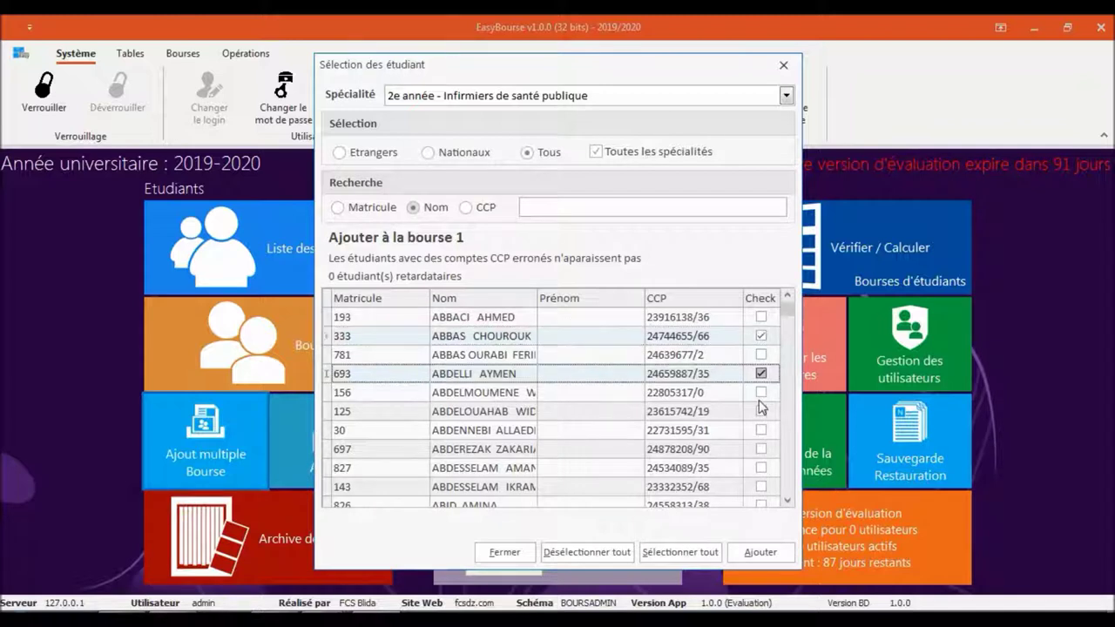
click(760, 392)
click(761, 429)
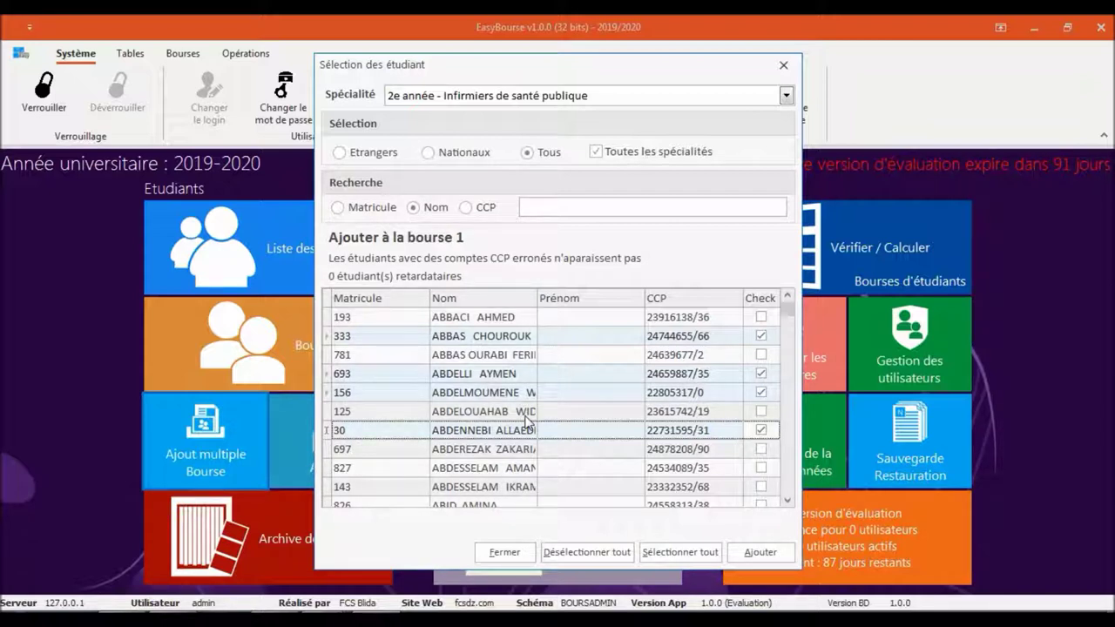
click(681, 557)
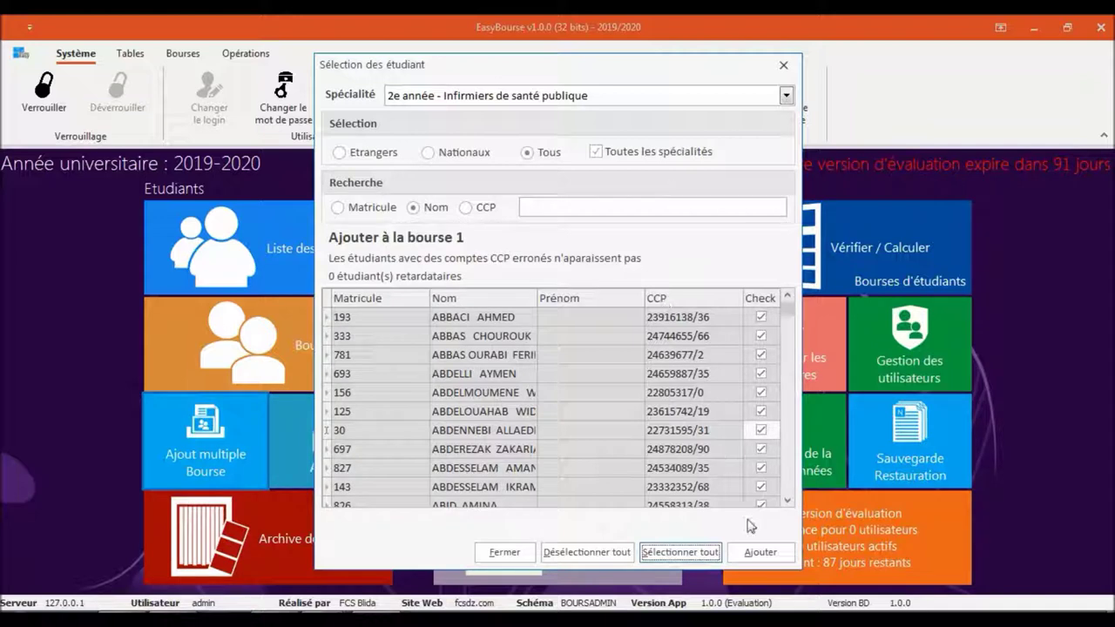
Add all ticked students to Bourse 1, confirm with Oui, and close the selection window
click(747, 551)
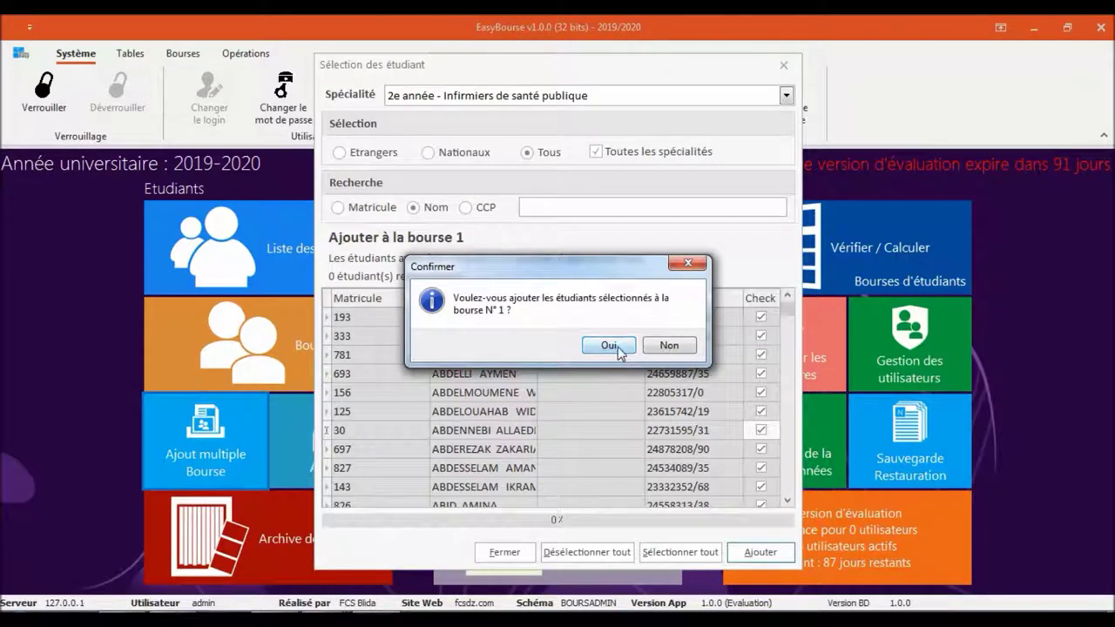
click(618, 347)
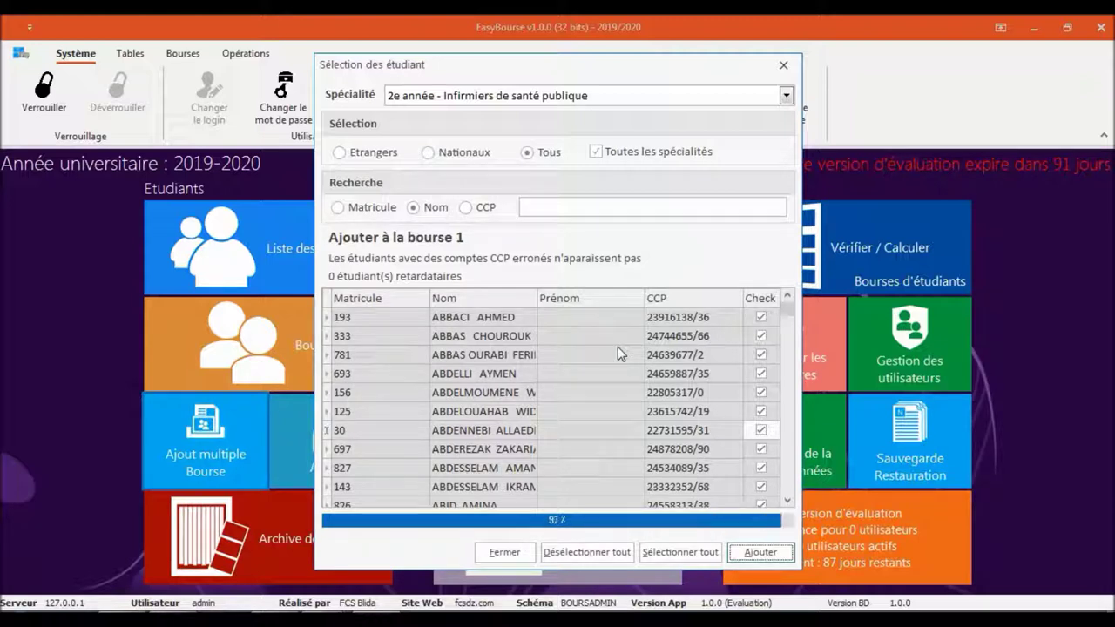
click(502, 552)
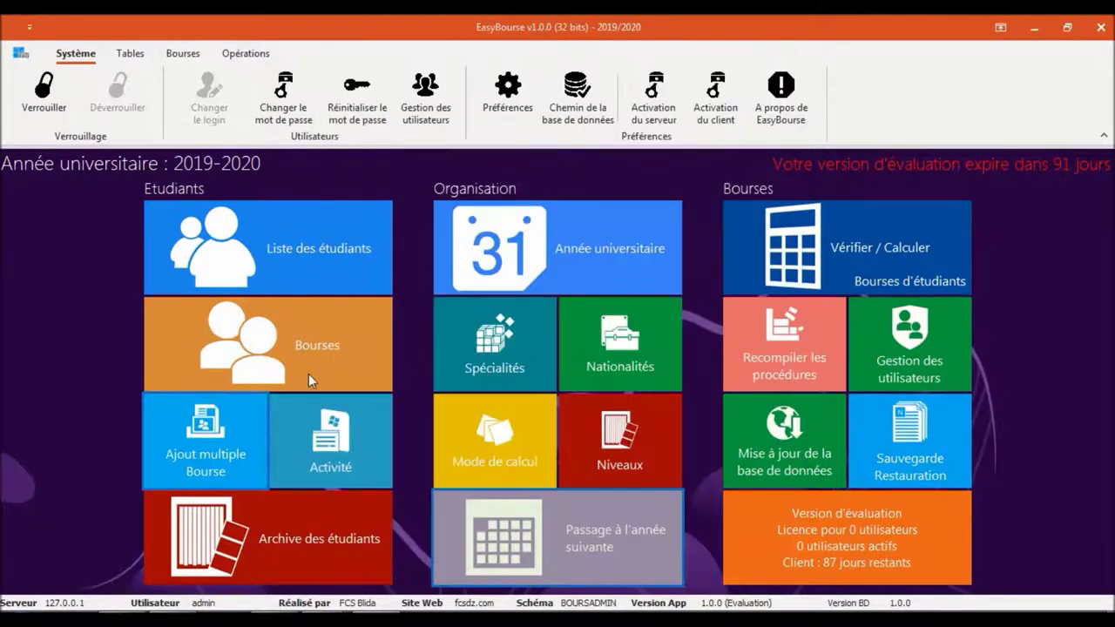
Open the Bourses list and collapse then re-expand the Bourse 1 group of 584 students
click(305, 368)
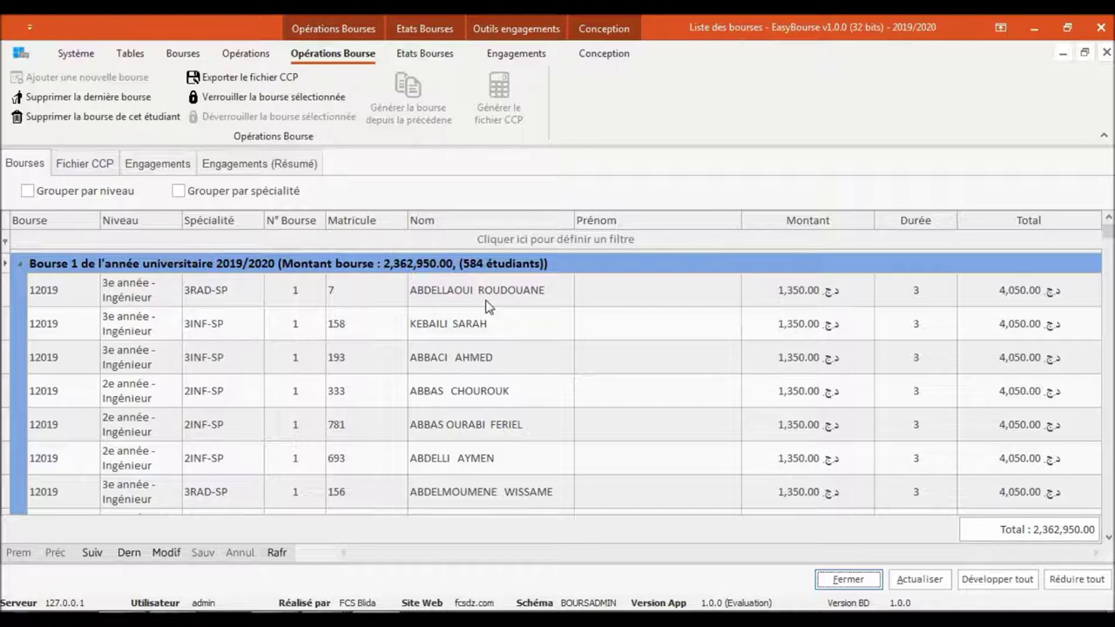
click(21, 266)
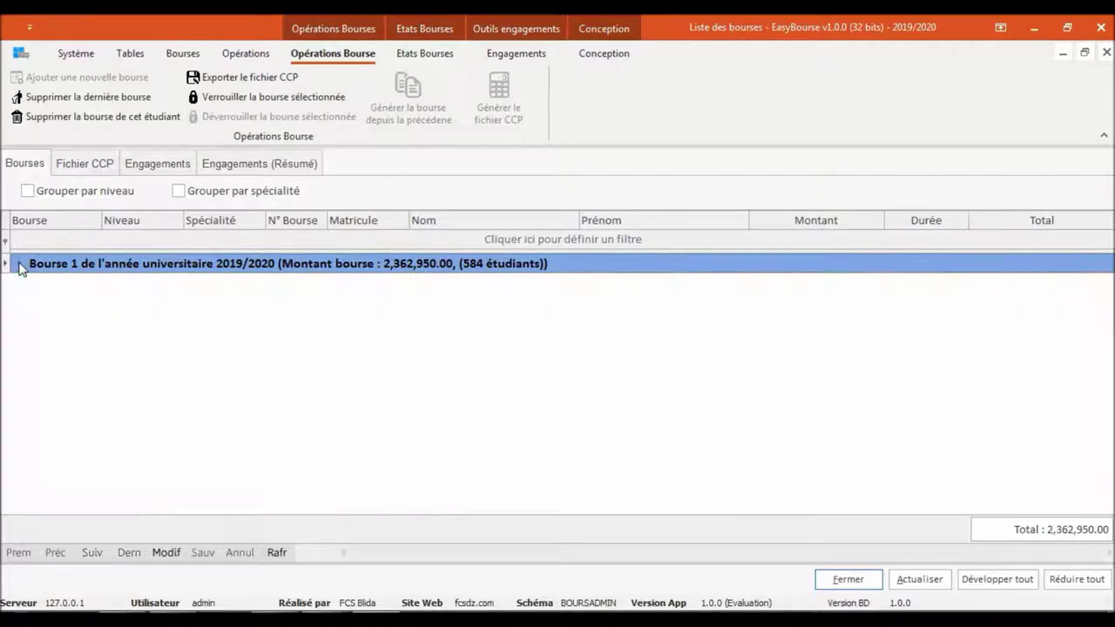
click(22, 266)
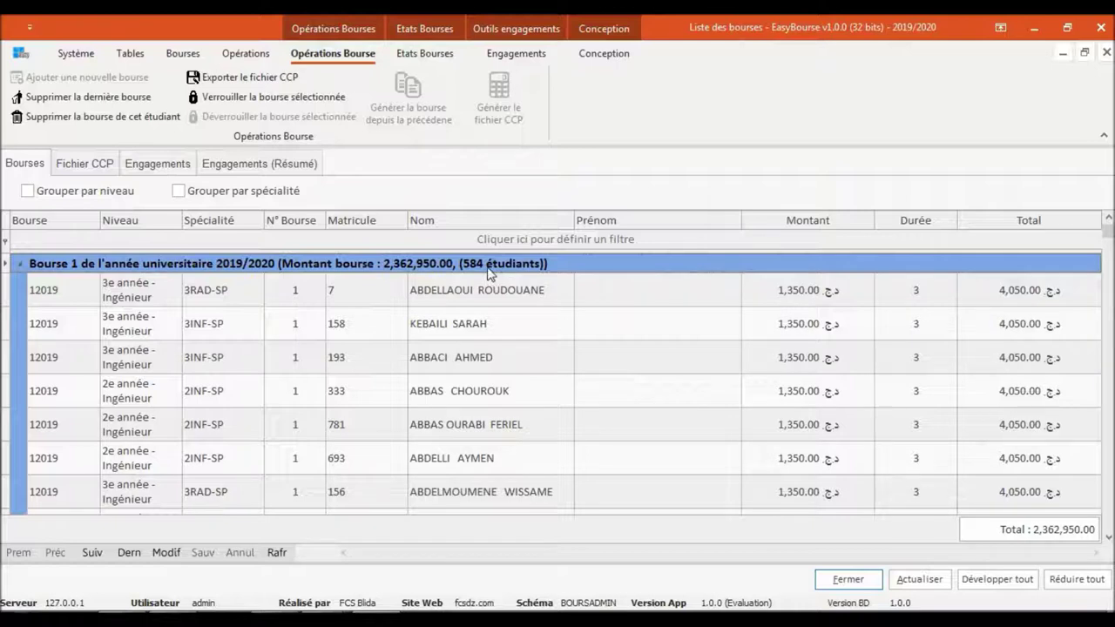
Switch Bourse 1's grouping from niveau to spécialité, giving nine speciality subgroups
click(52, 199)
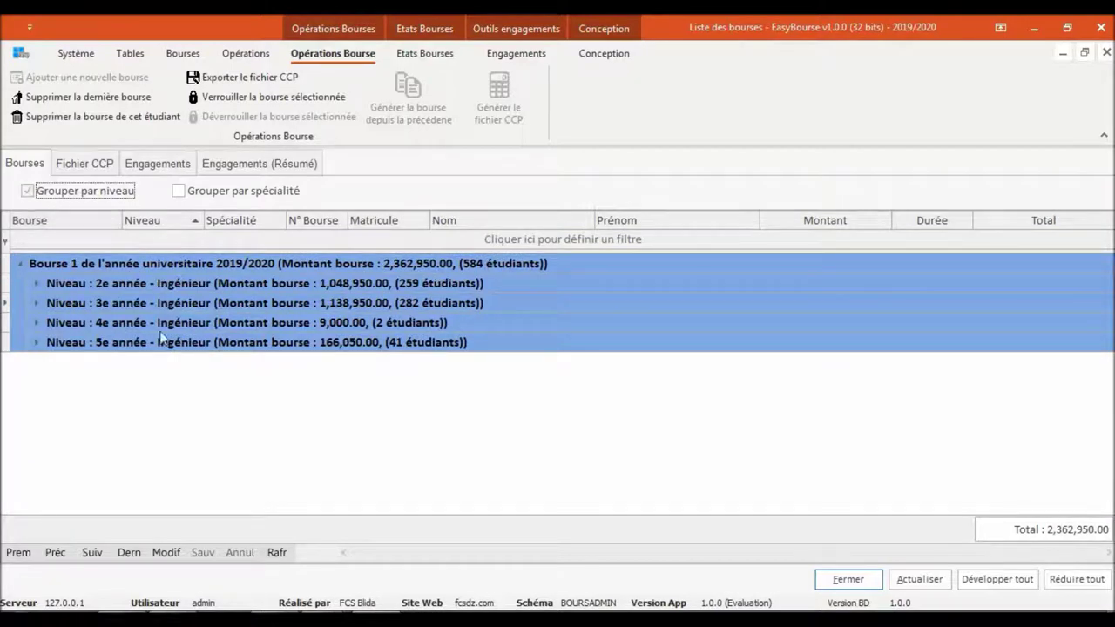
click(253, 193)
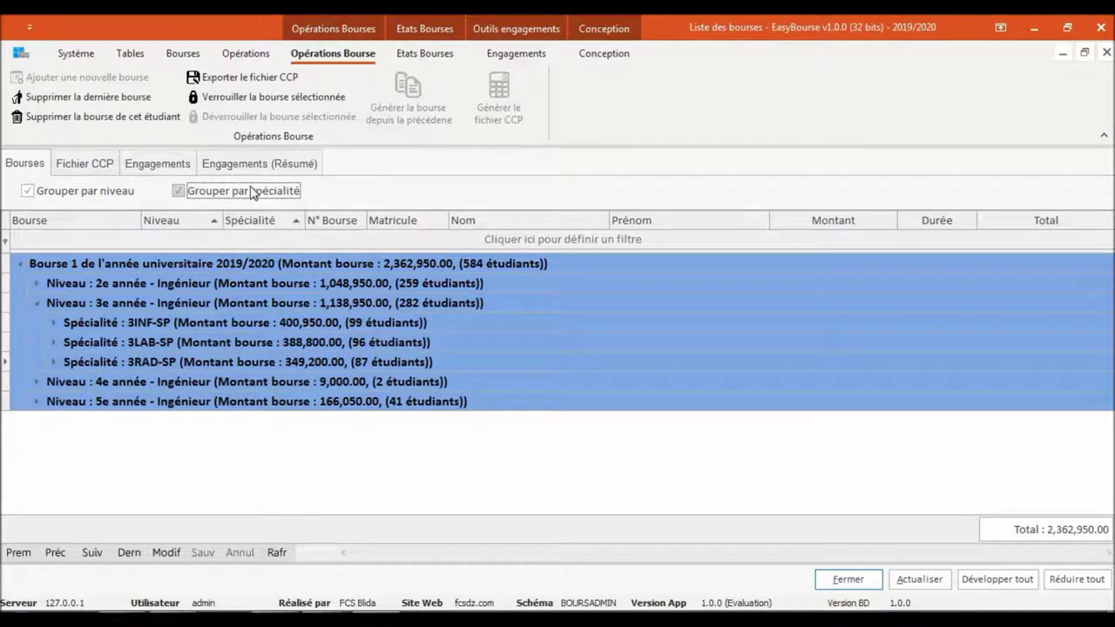
click(70, 198)
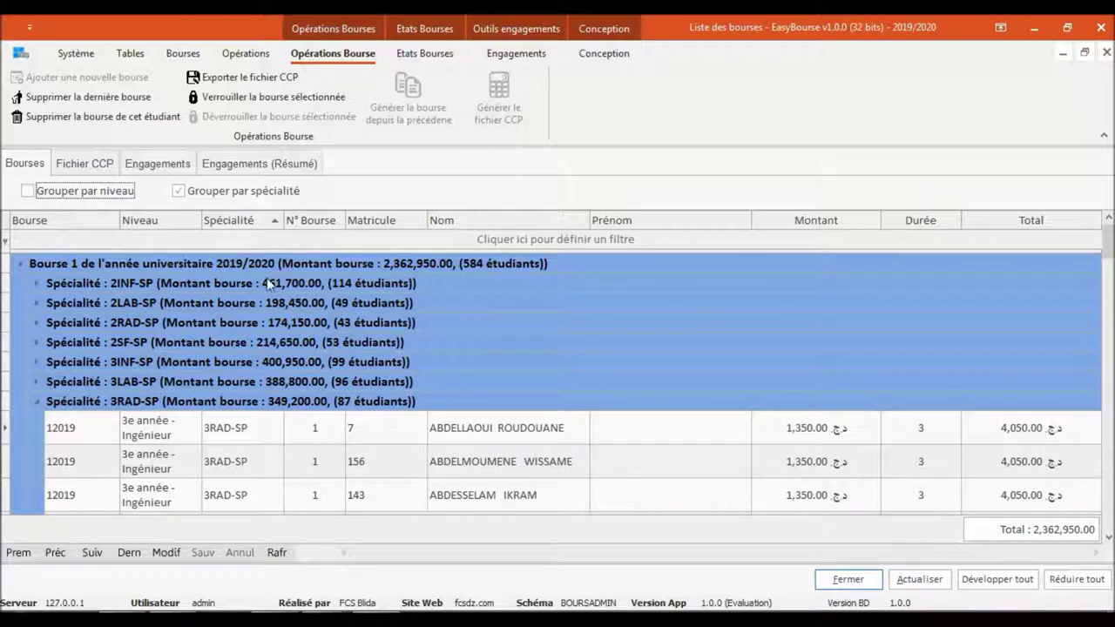
Glance at the Fichier CCP view, then collapse the 3RAD-SP group in the scholarship list
click(30, 404)
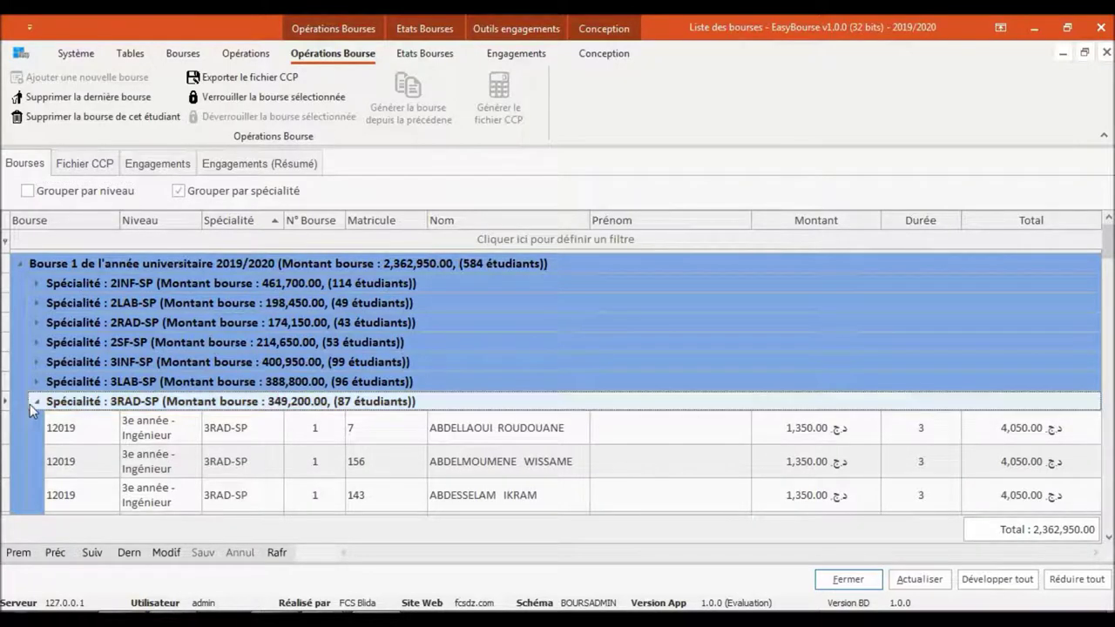
click(36, 404)
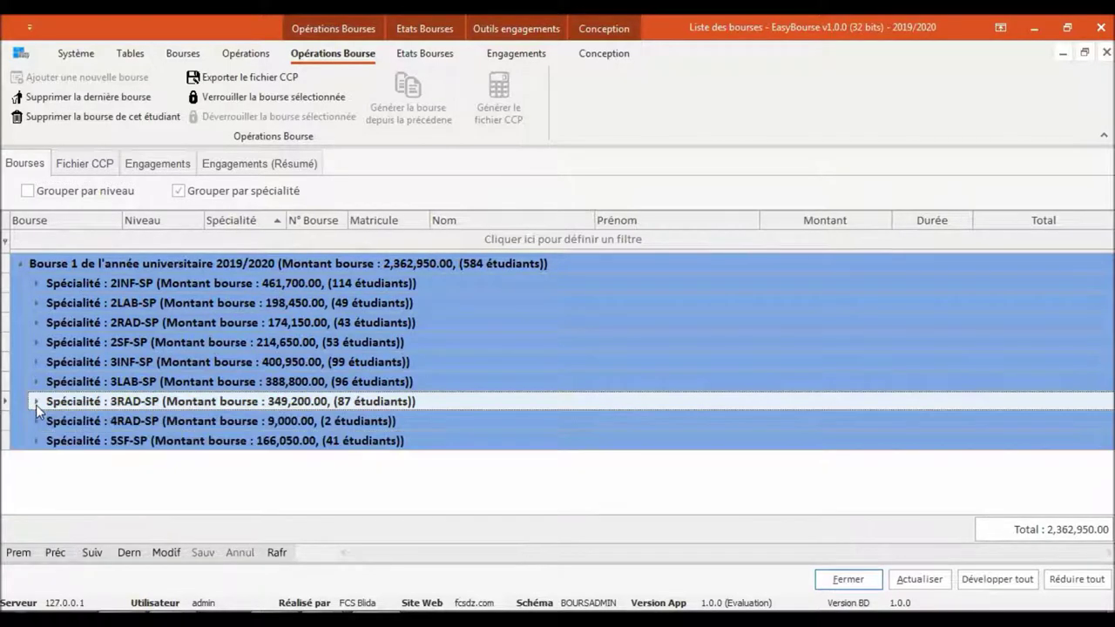
click(36, 402)
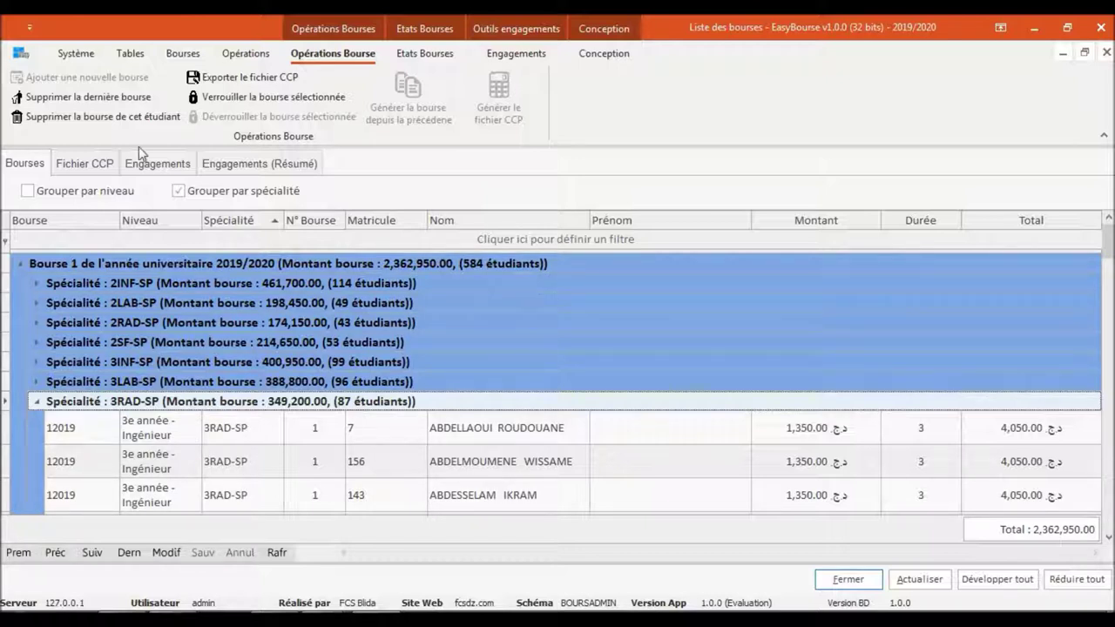
click(101, 165)
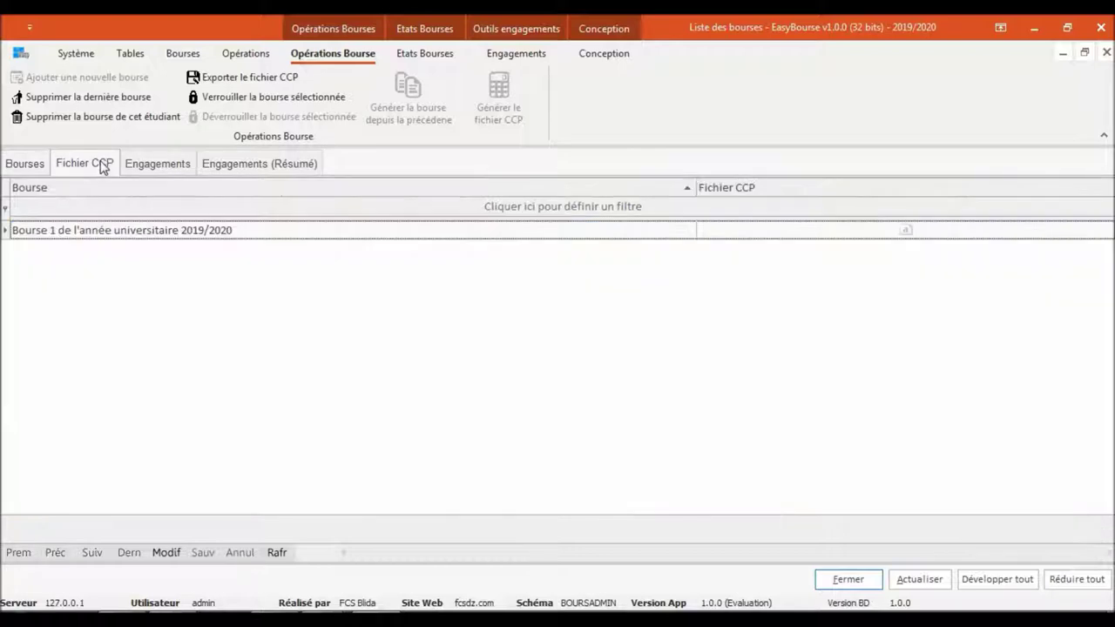
click(23, 164)
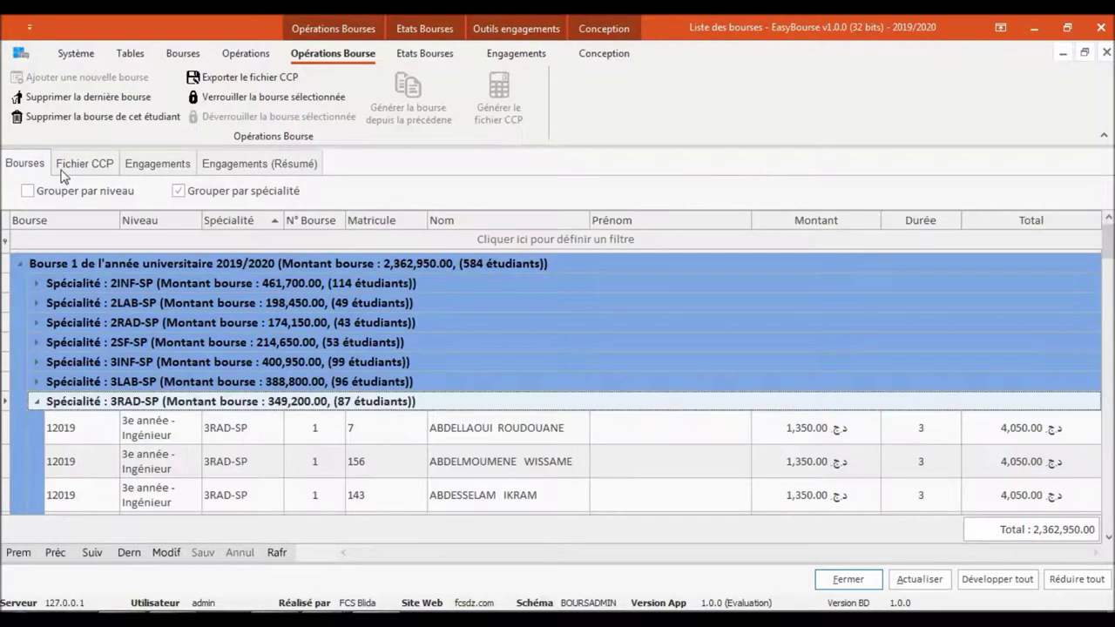
click(85, 163)
click(22, 165)
click(38, 406)
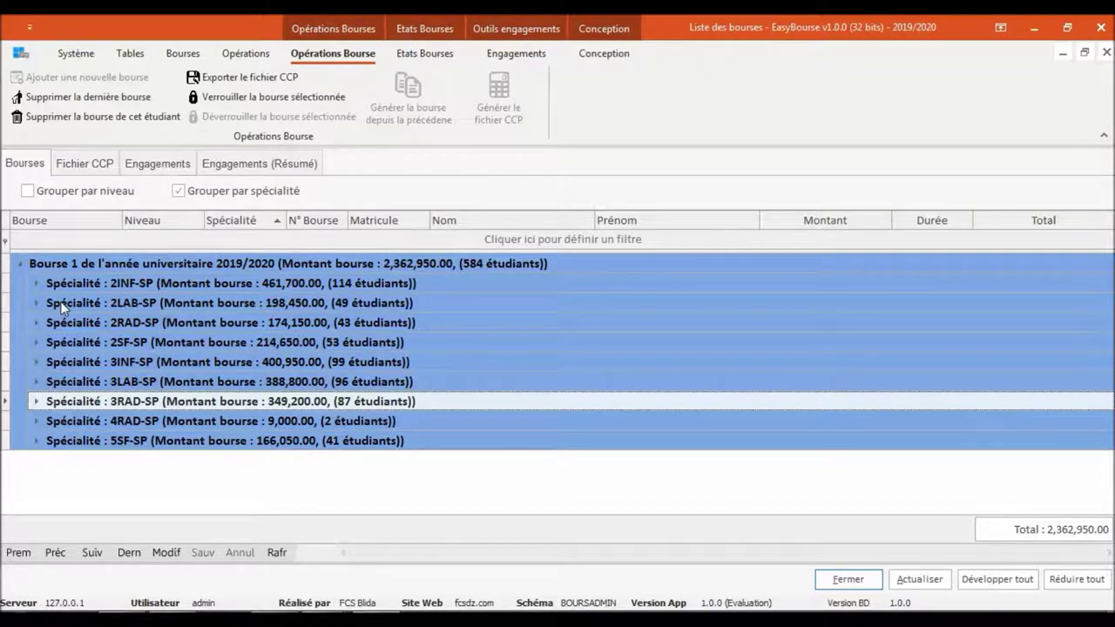
Lock Bourse 1 with Verrouiller la bourse sélectionnée, marking it Verrouillée with 584 students
right_click(62, 308)
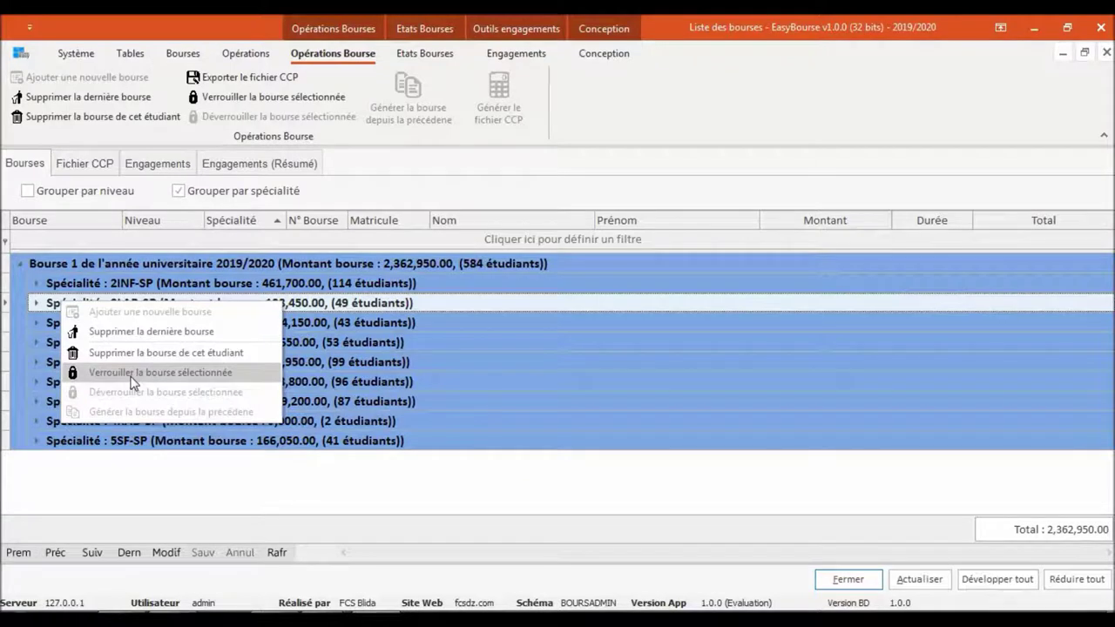
click(134, 373)
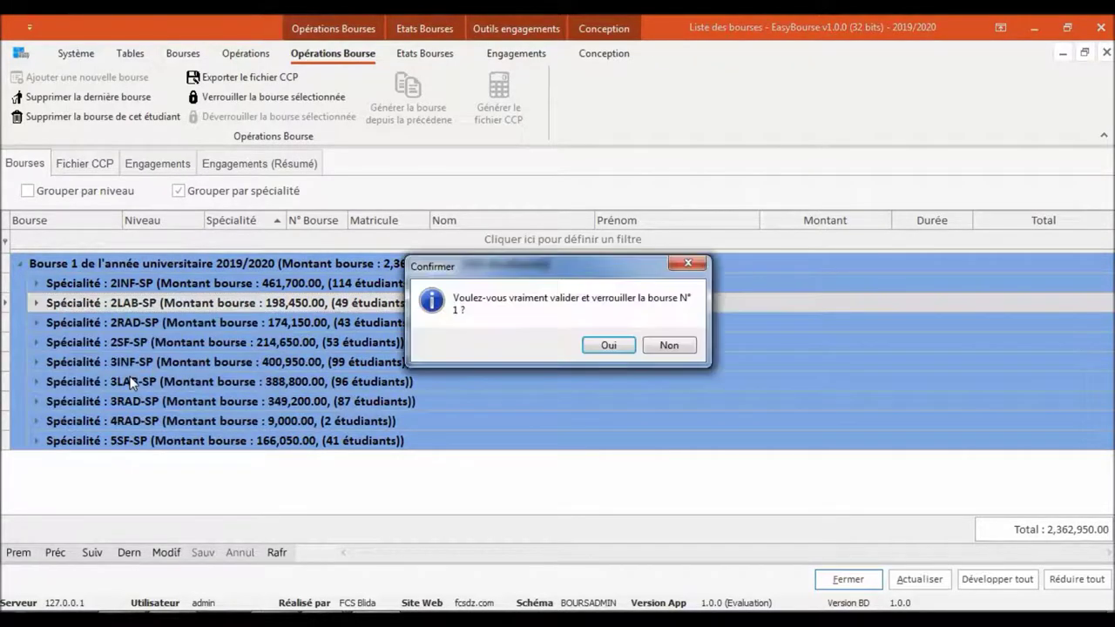
click(600, 346)
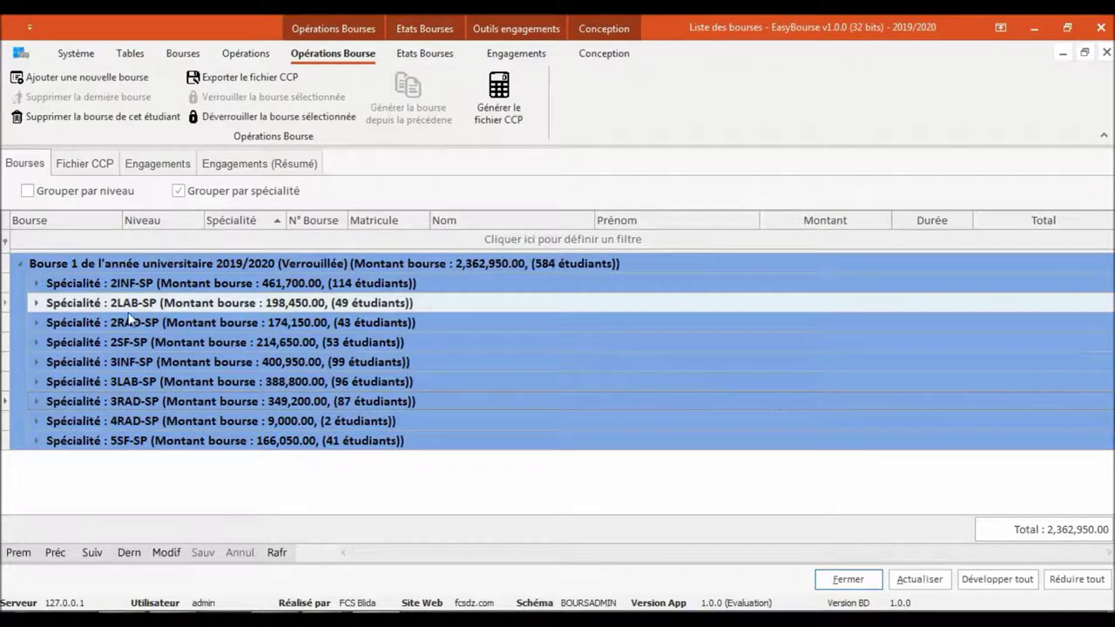
click(34, 303)
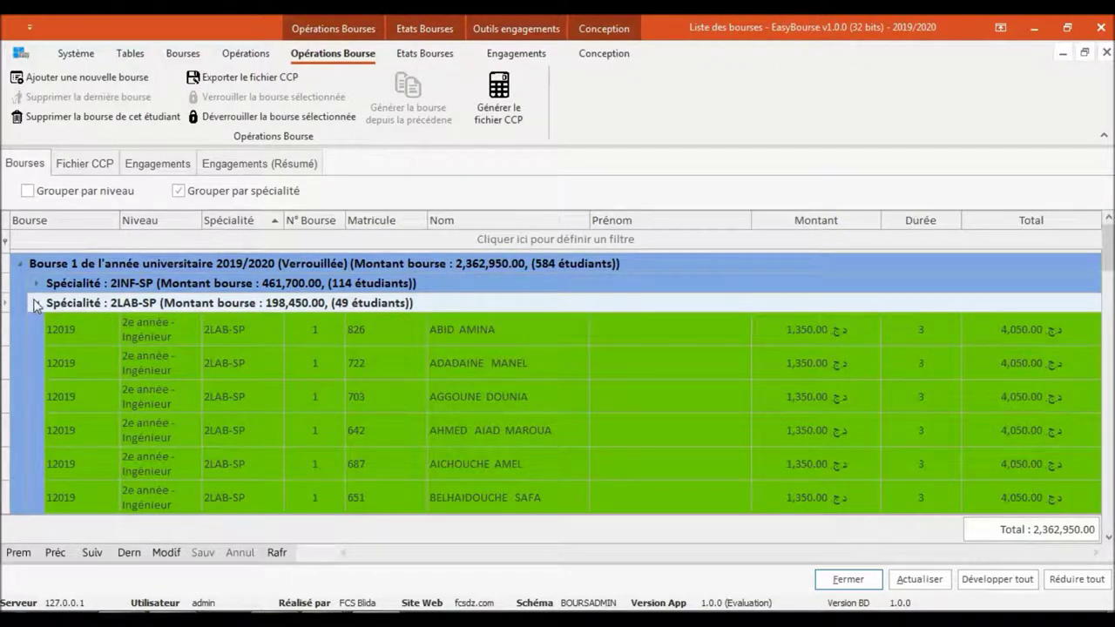
click(34, 301)
click(121, 328)
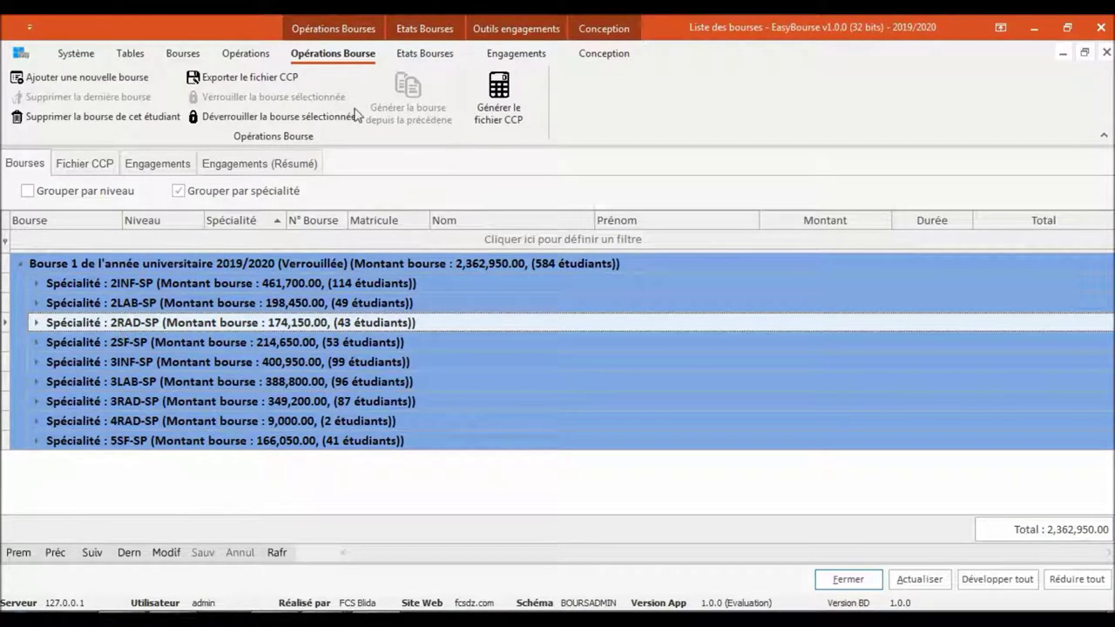
Generate Bourse 1's CCP file and preview its one-payment-line-per-student contents
click(512, 120)
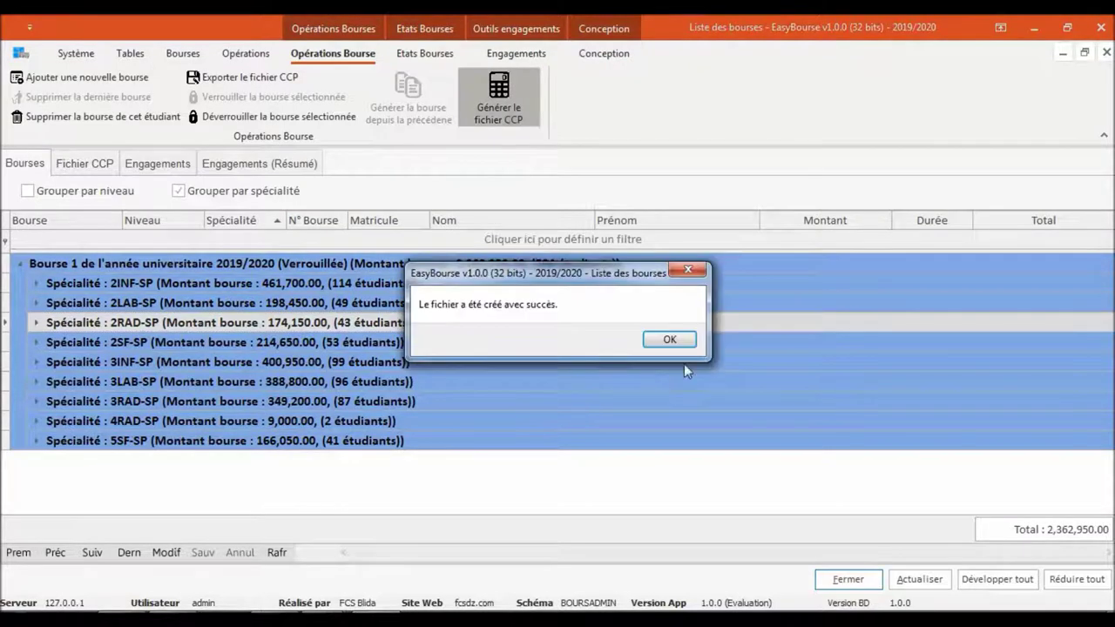
click(685, 347)
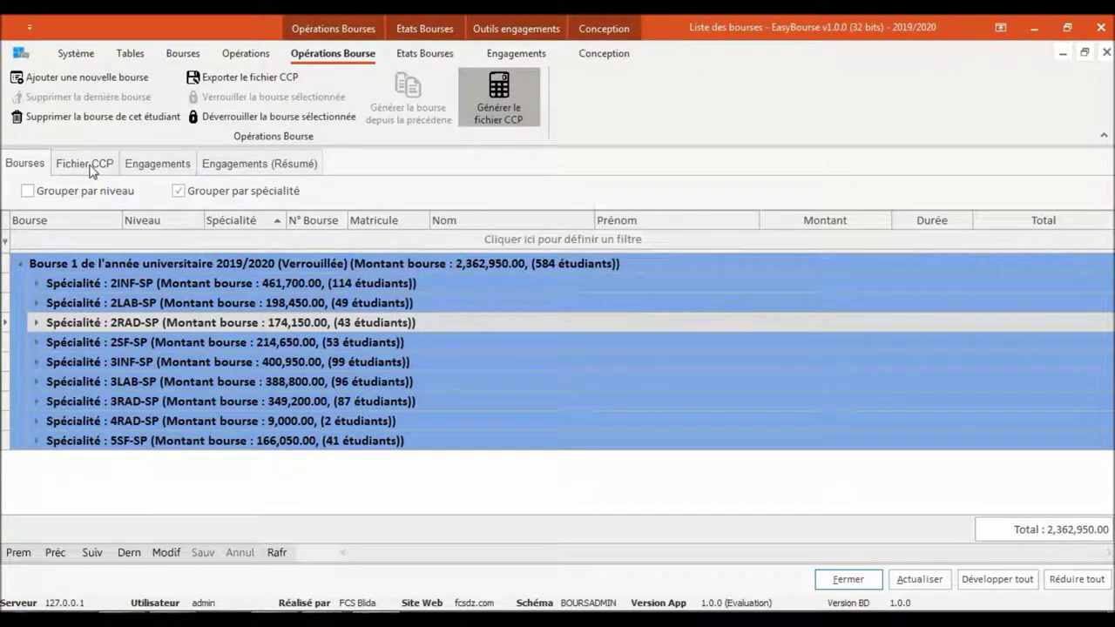
click(90, 167)
click(906, 233)
click(906, 232)
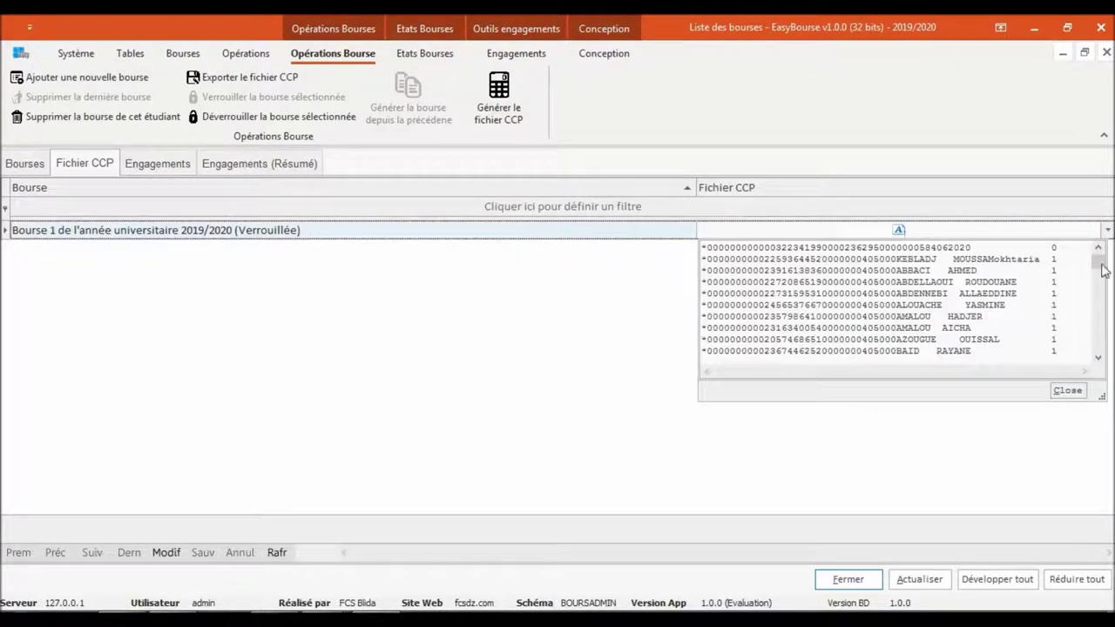
drag(1100, 265, 1102, 353)
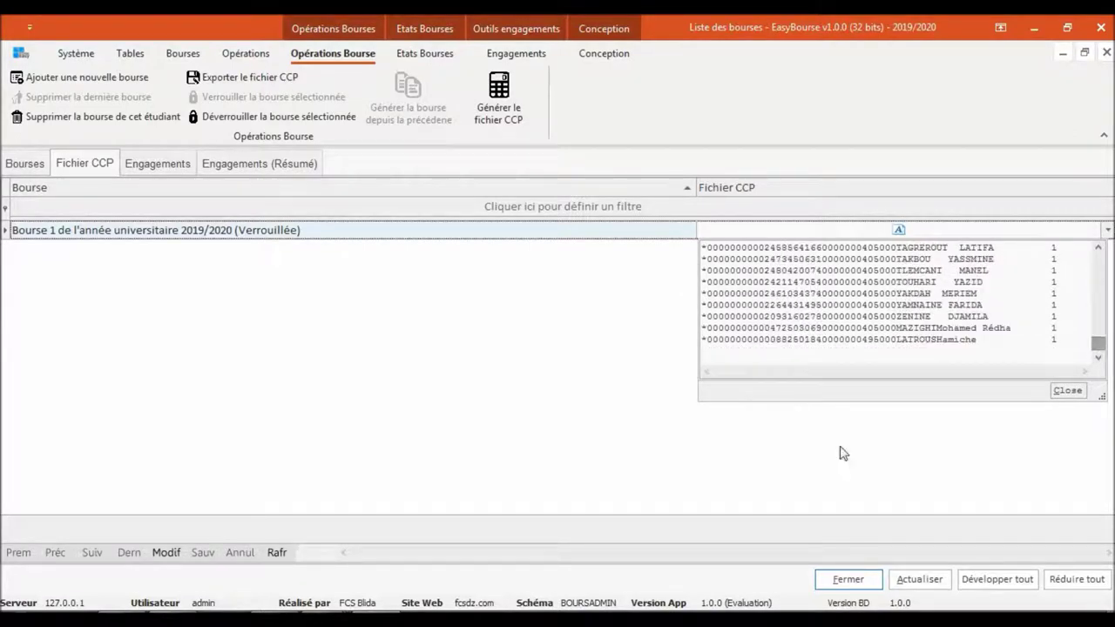
click(841, 452)
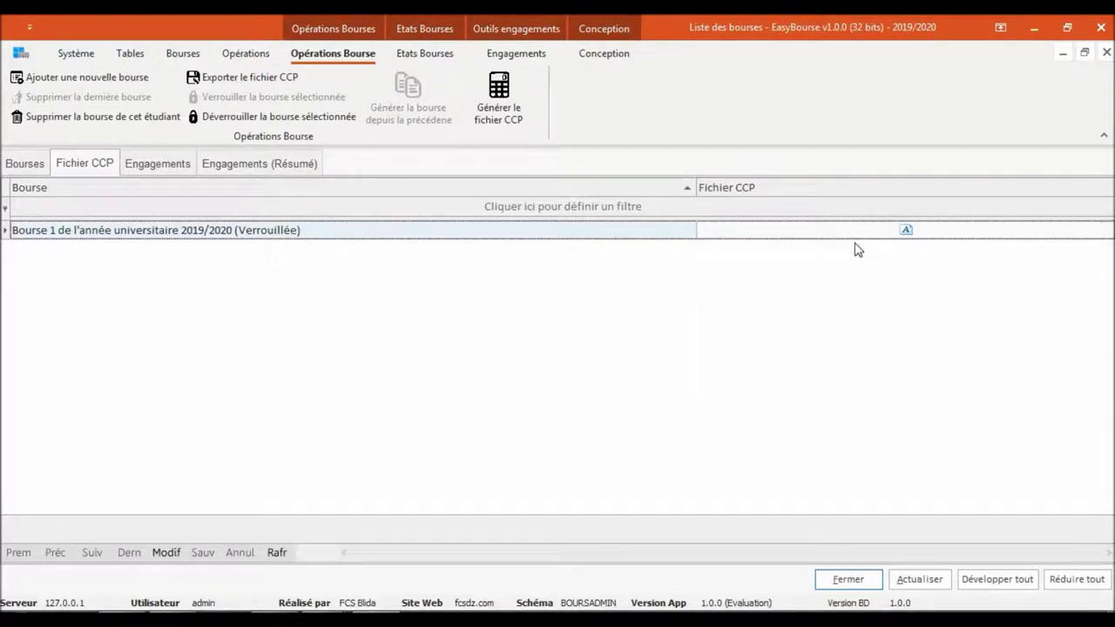
Export Bourse 1's CCP file as Bourse_12019 into the Documents library
click(251, 80)
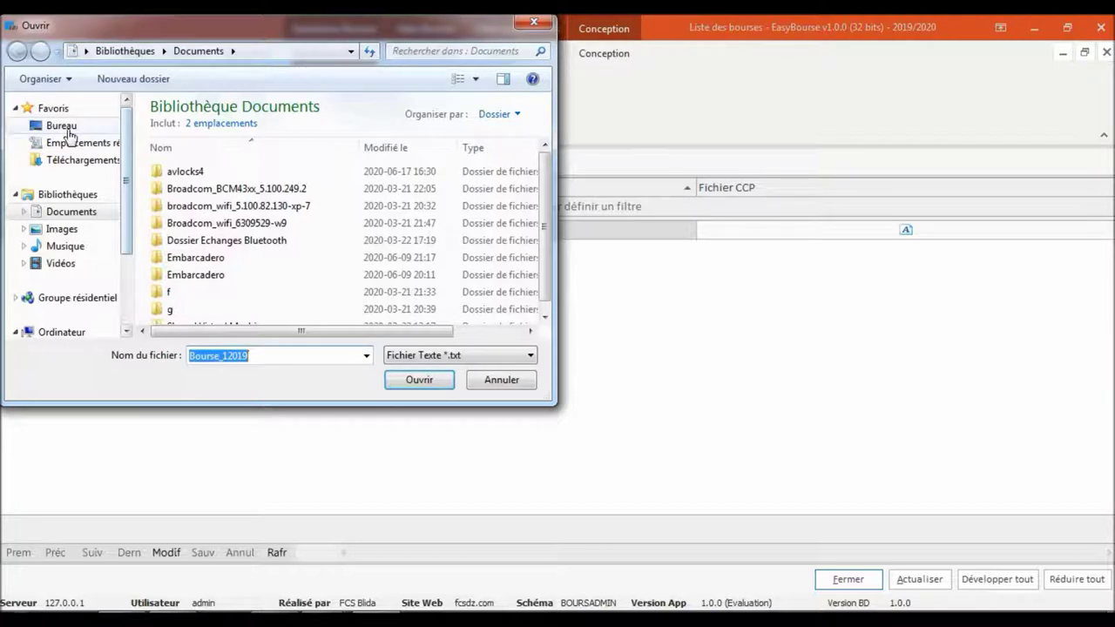
click(62, 127)
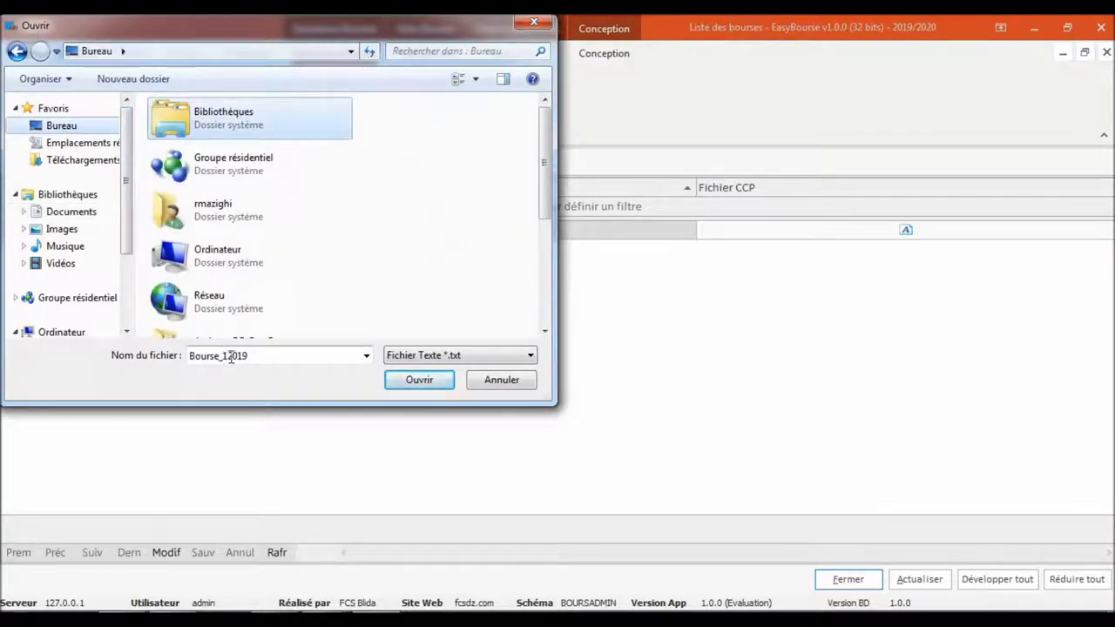
click(418, 381)
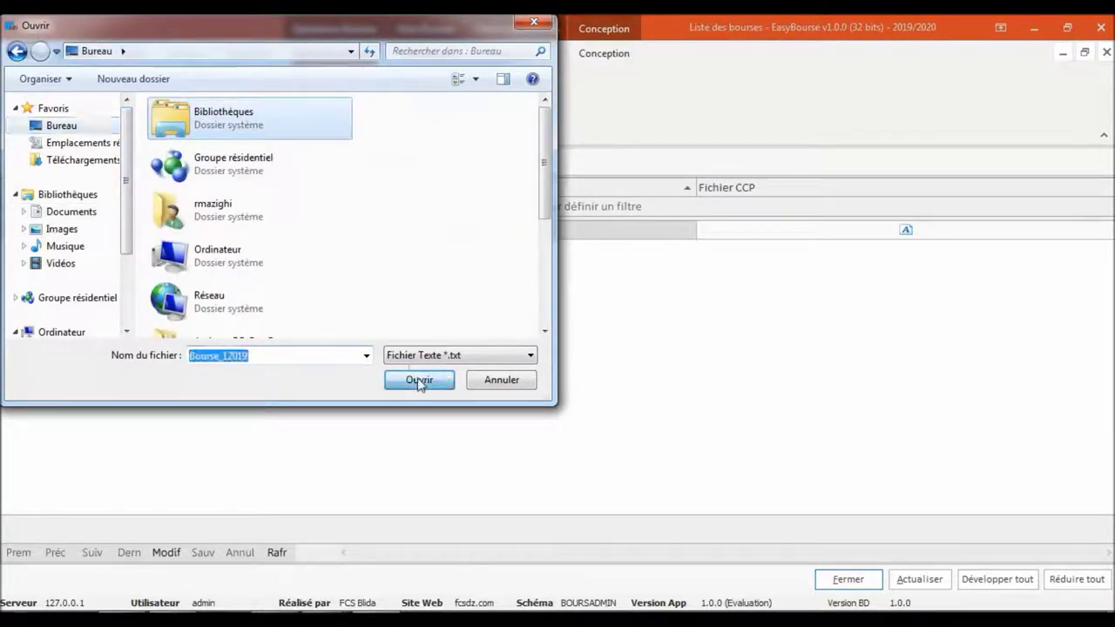
click(78, 129)
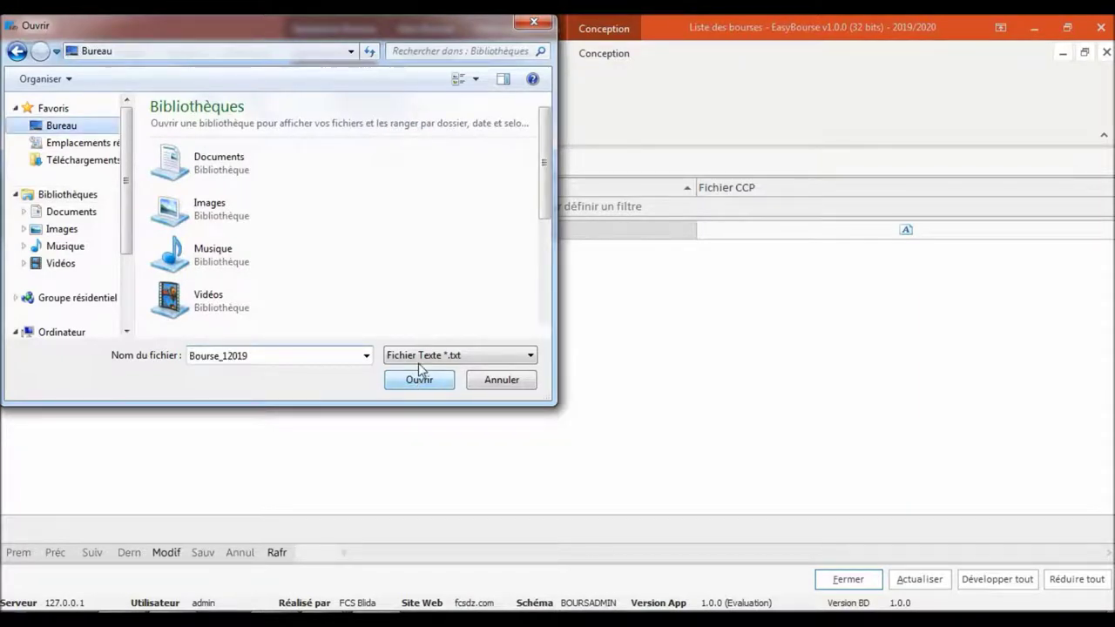
click(405, 381)
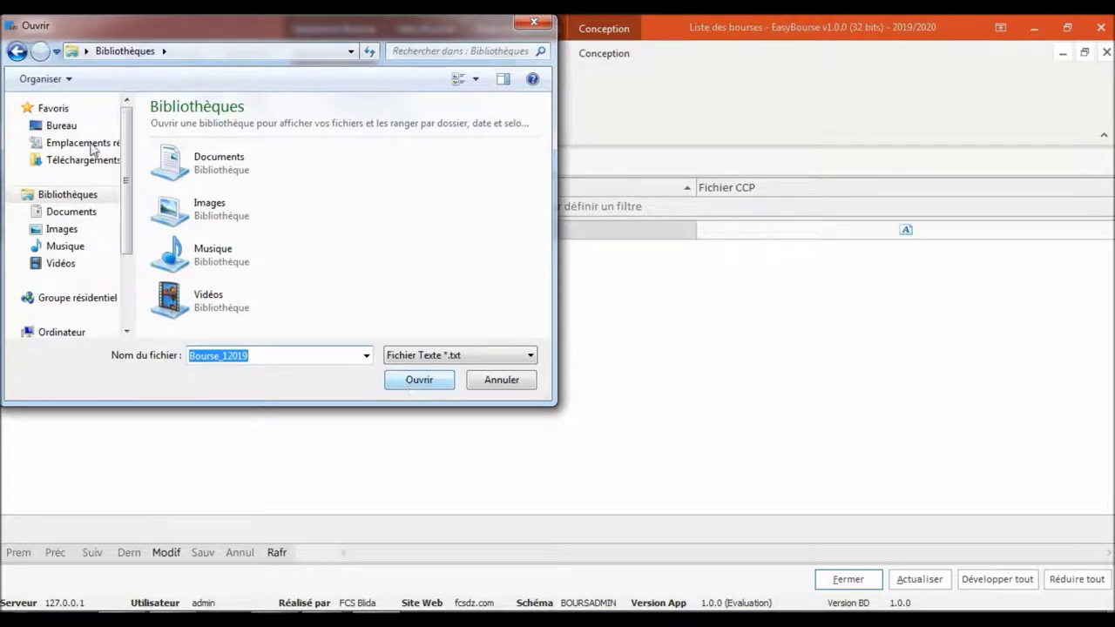
click(62, 125)
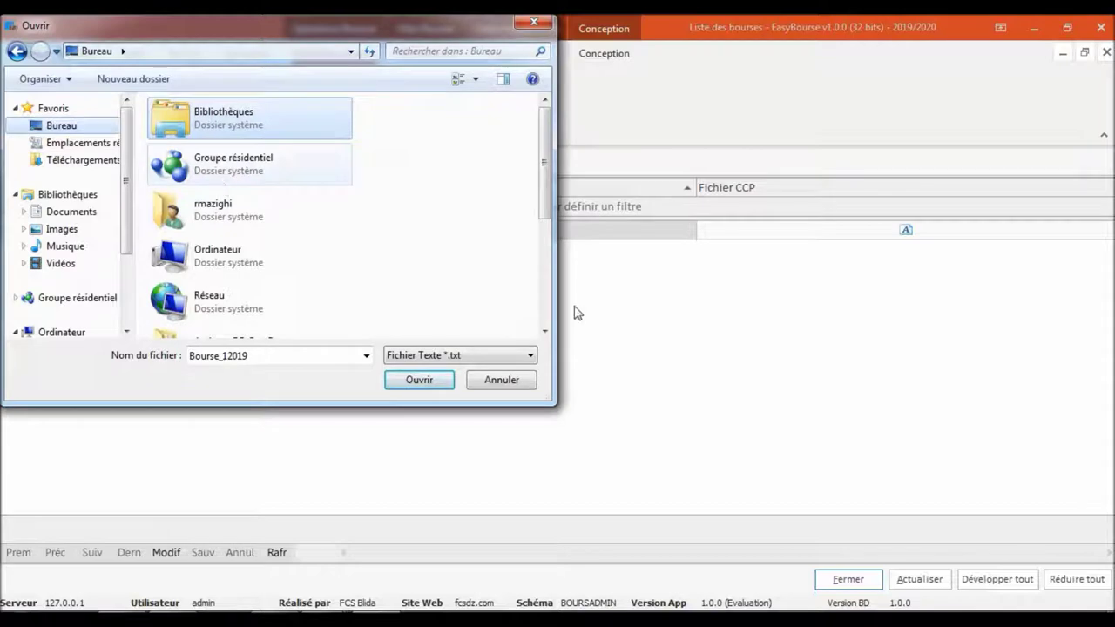
click(545, 322)
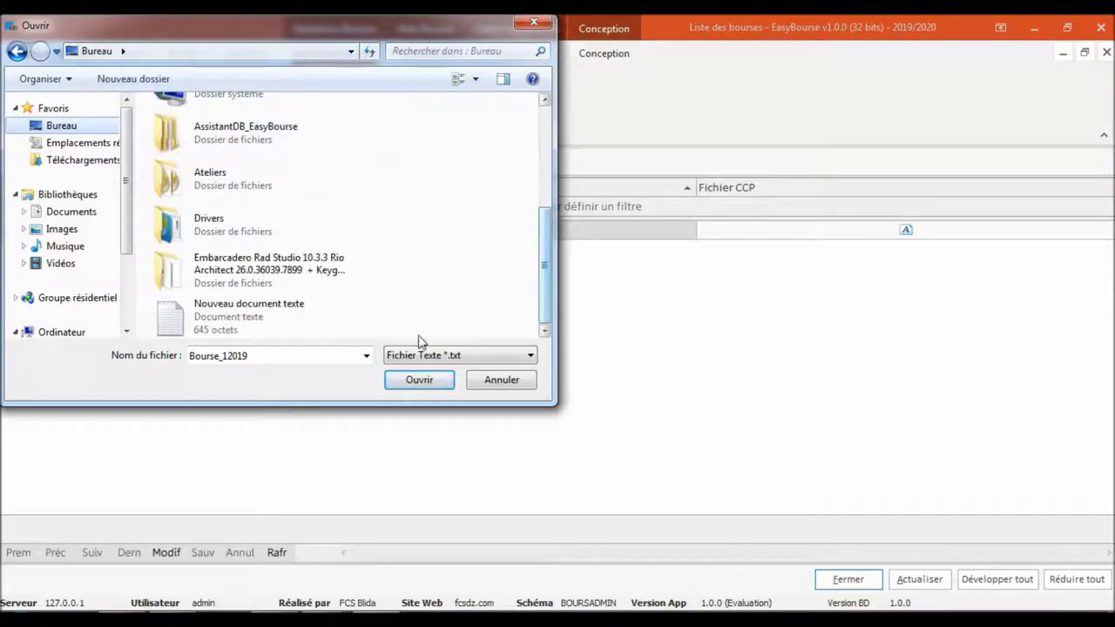
click(403, 385)
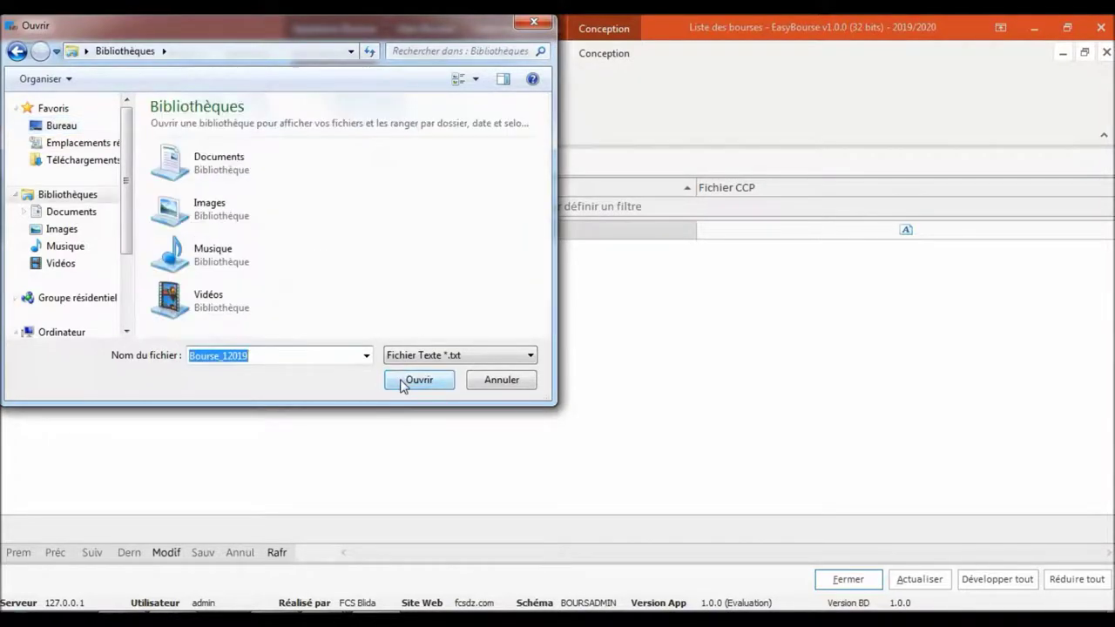
click(232, 162)
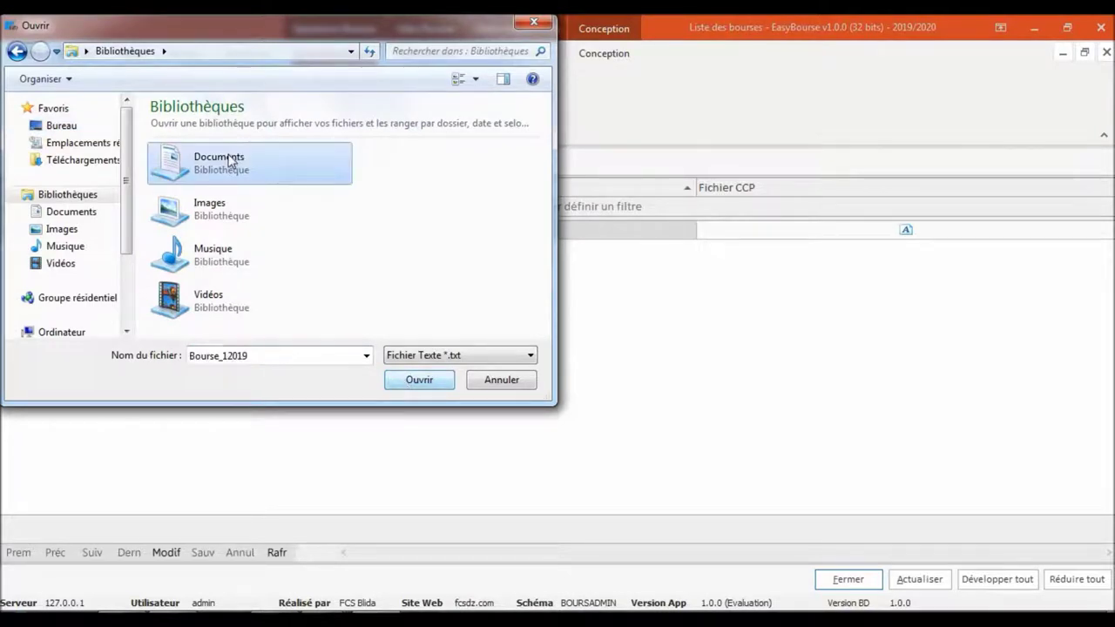
click(418, 383)
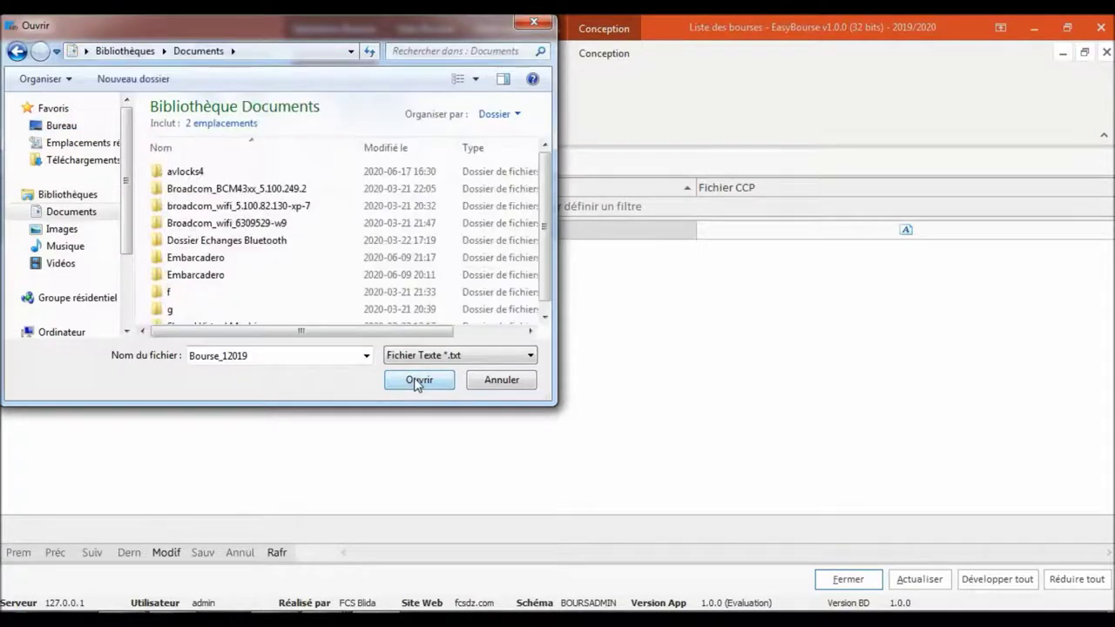
click(417, 382)
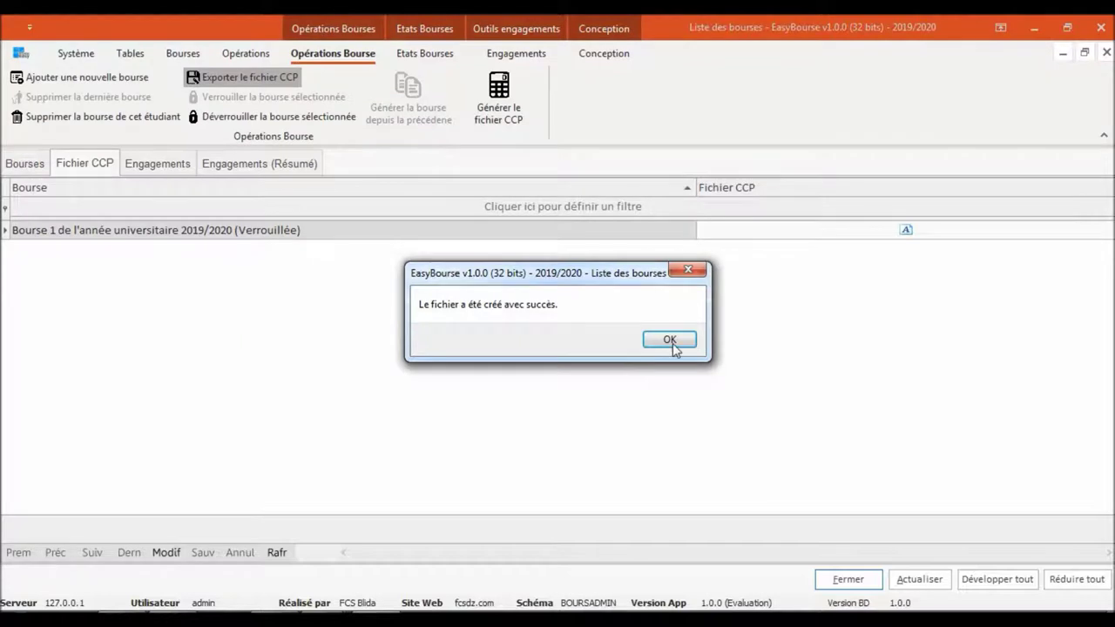
click(669, 339)
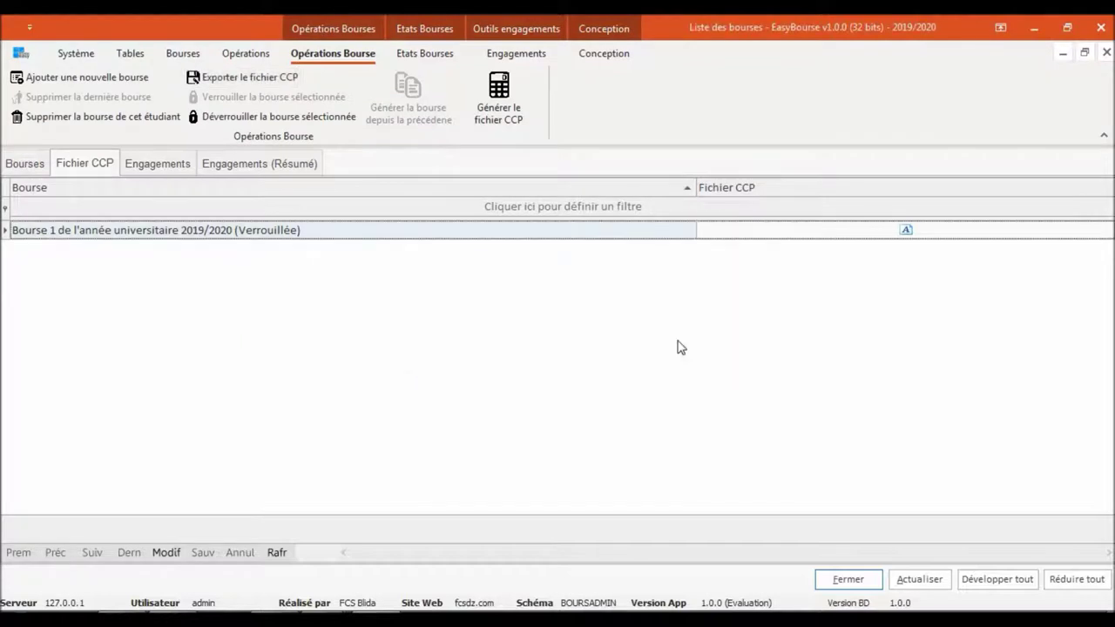
Preview the exported CCP file's contents, then close the Liste des bourses window
click(903, 234)
drag(911, 301, 642, 174)
click(829, 291)
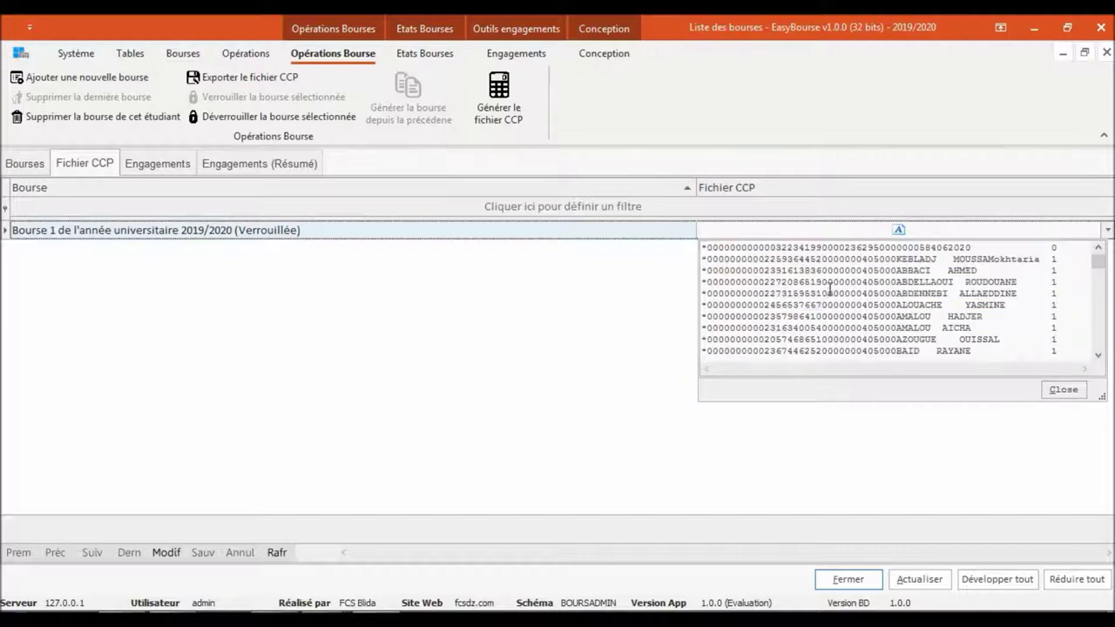
click(537, 253)
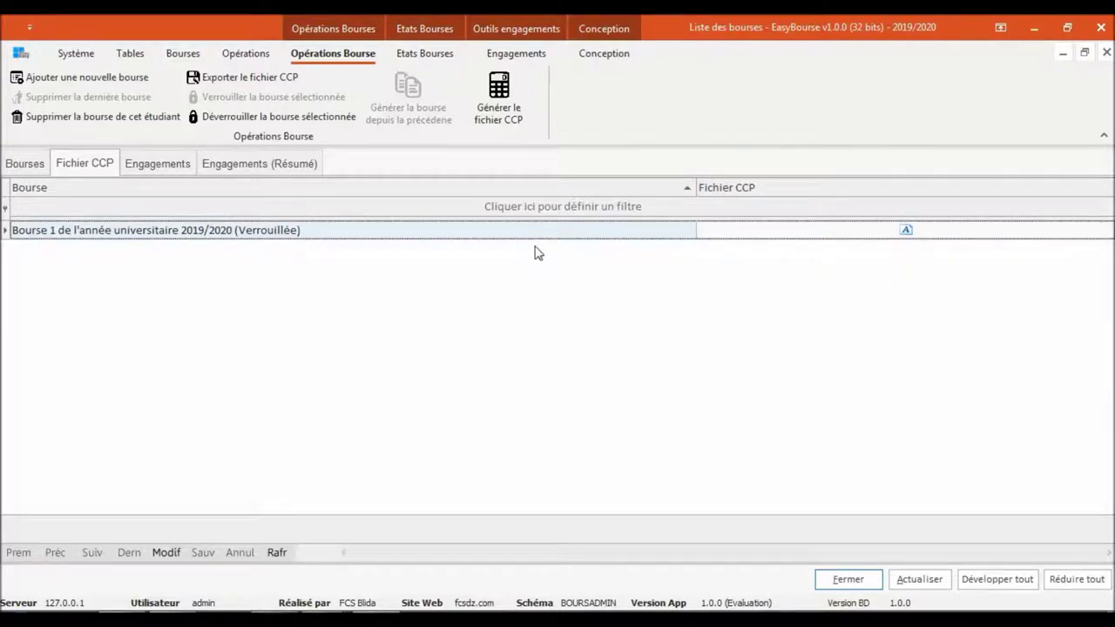
click(35, 163)
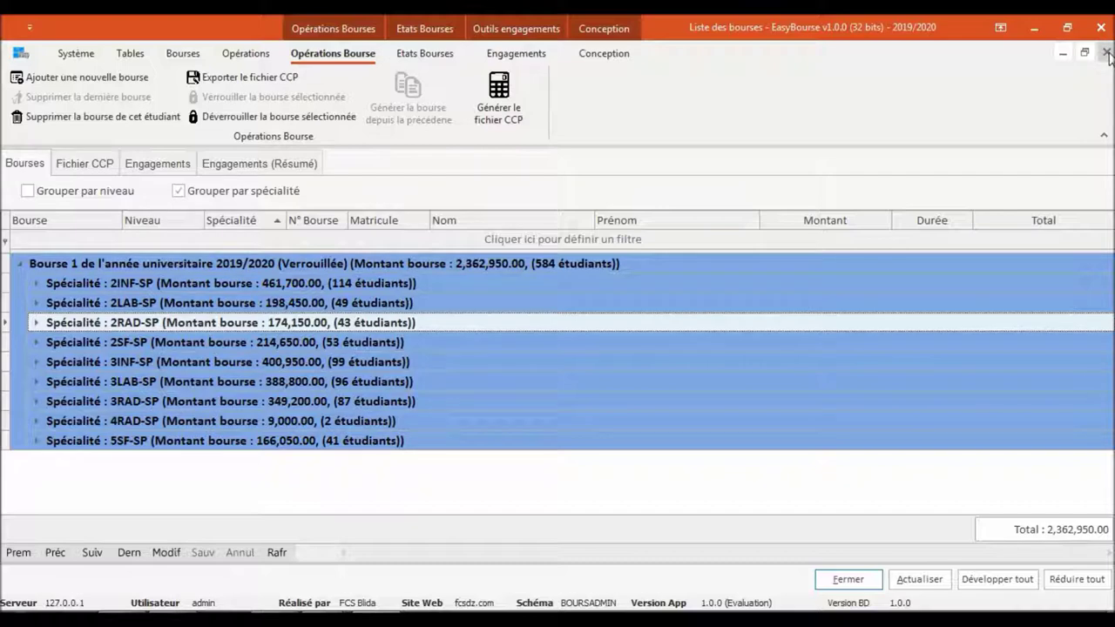
click(1106, 53)
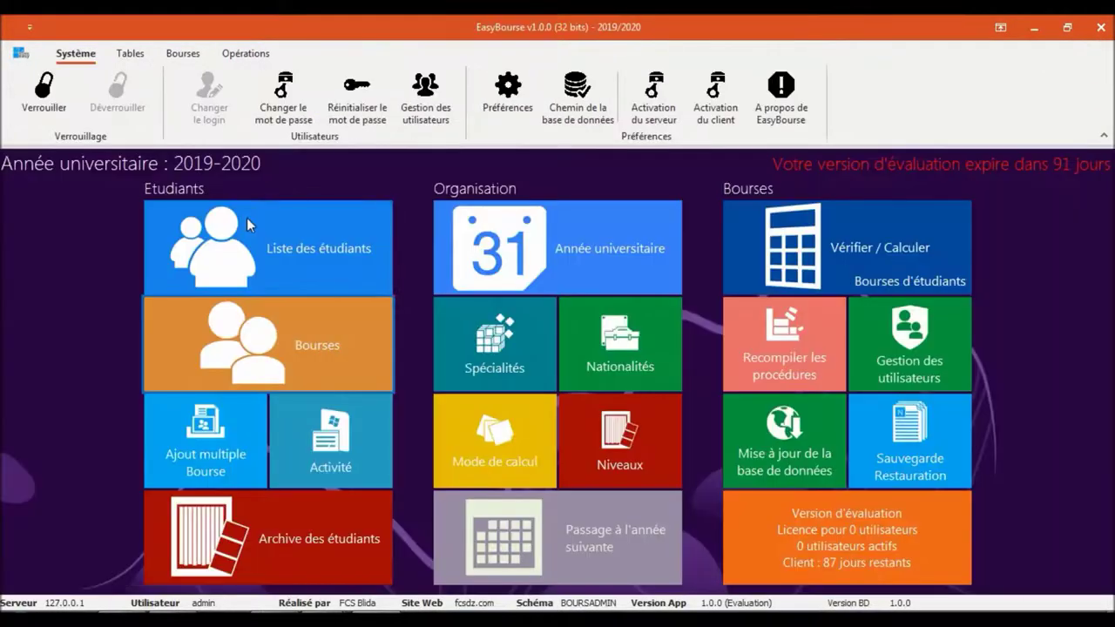
click(273, 246)
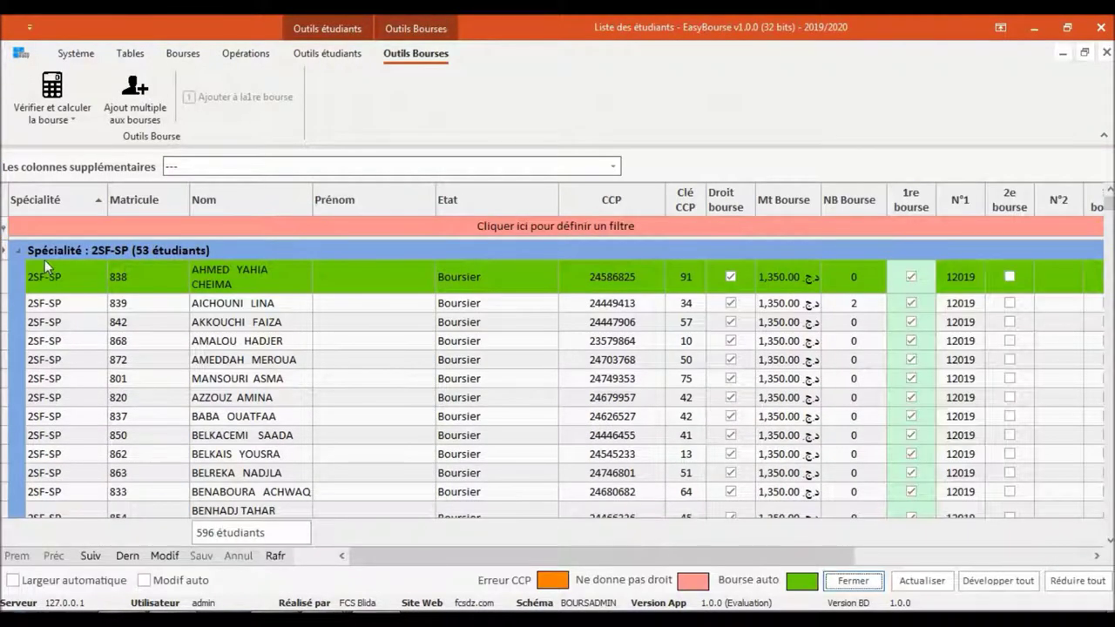
click(911, 417)
click(953, 323)
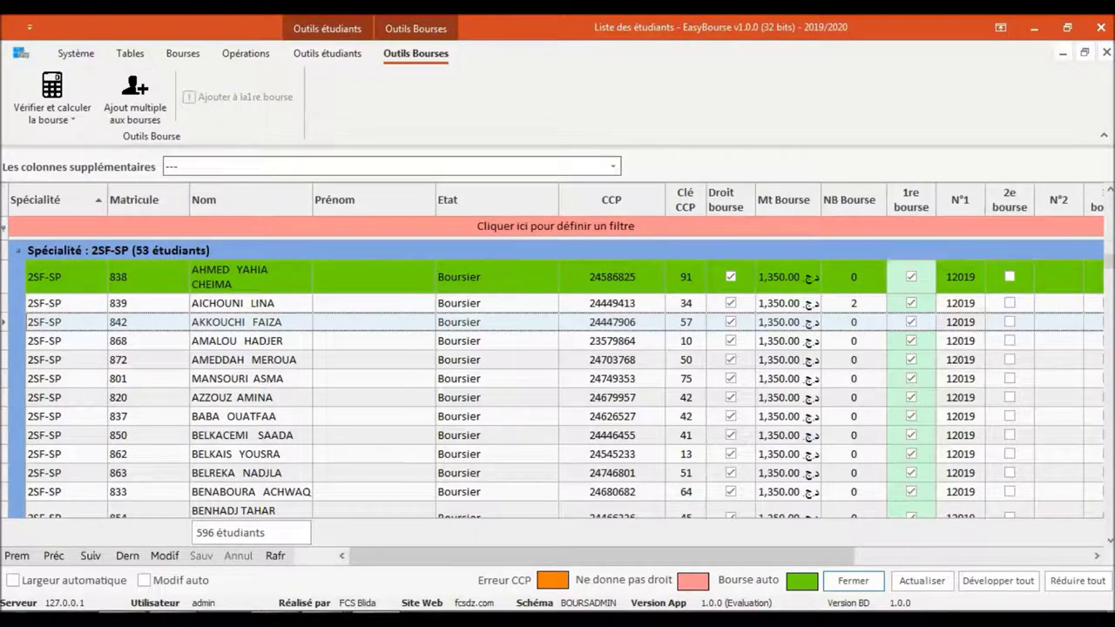
scroll(263, 357, down, 15)
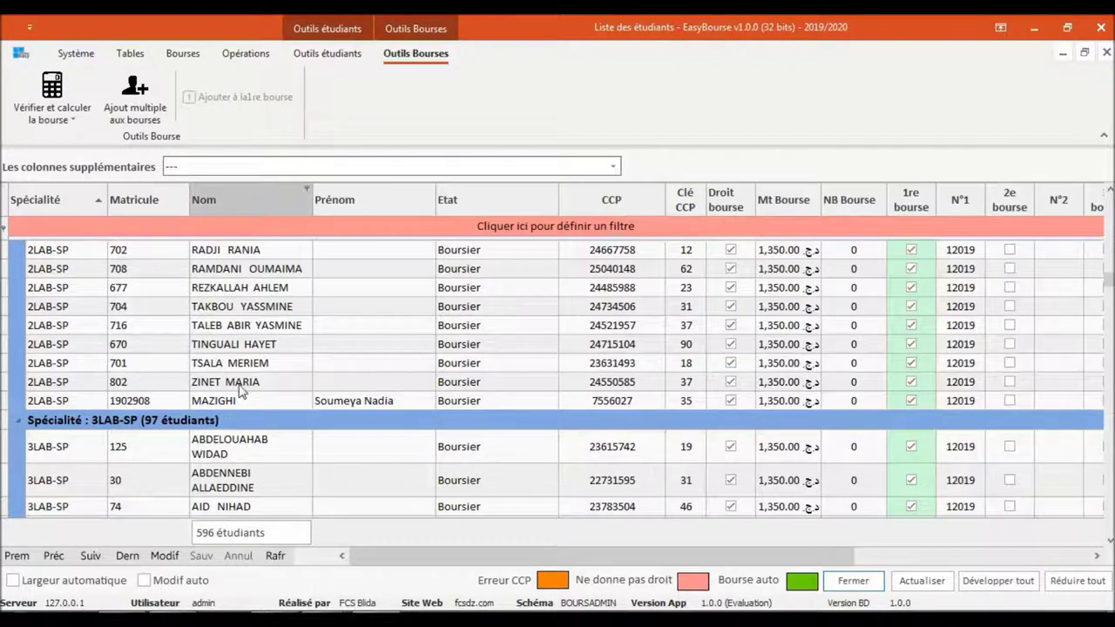
click(1111, 231)
click(1110, 231)
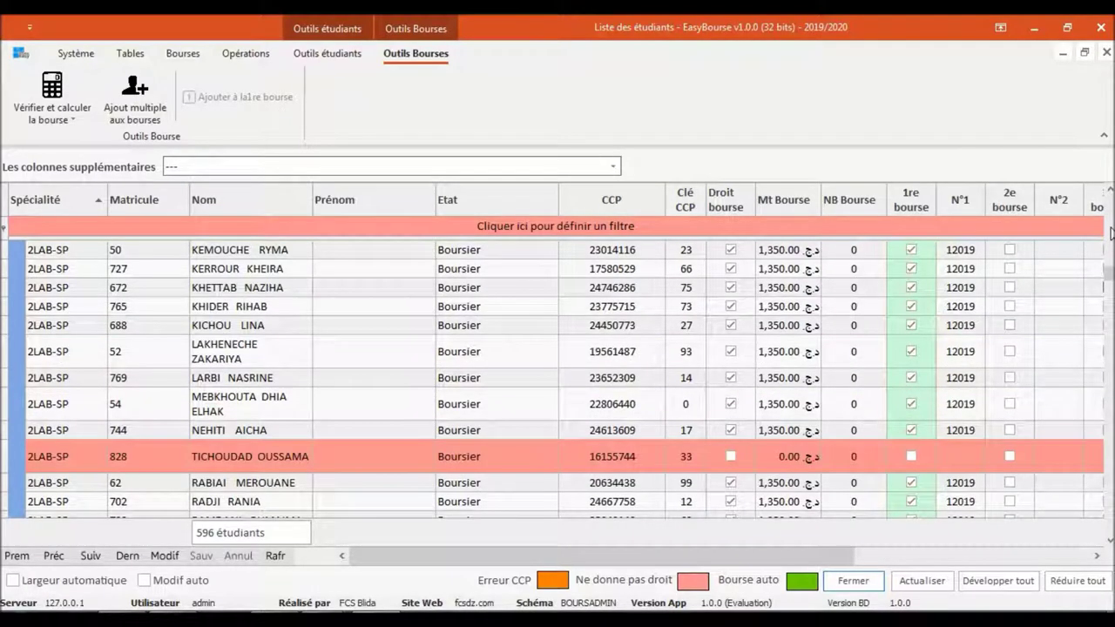
click(1111, 231)
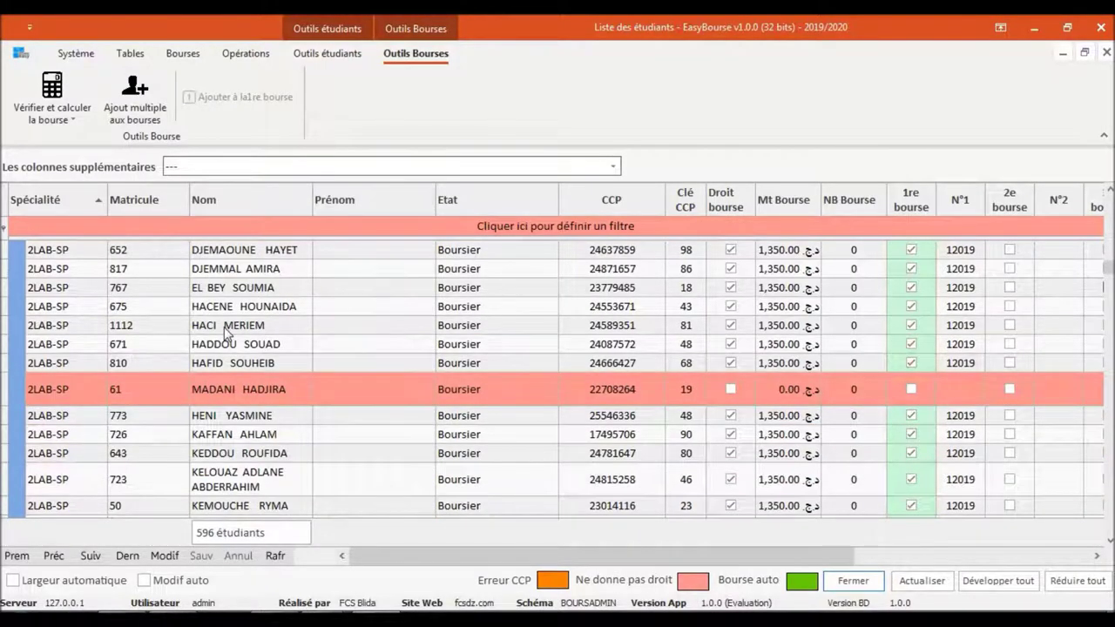
click(226, 329)
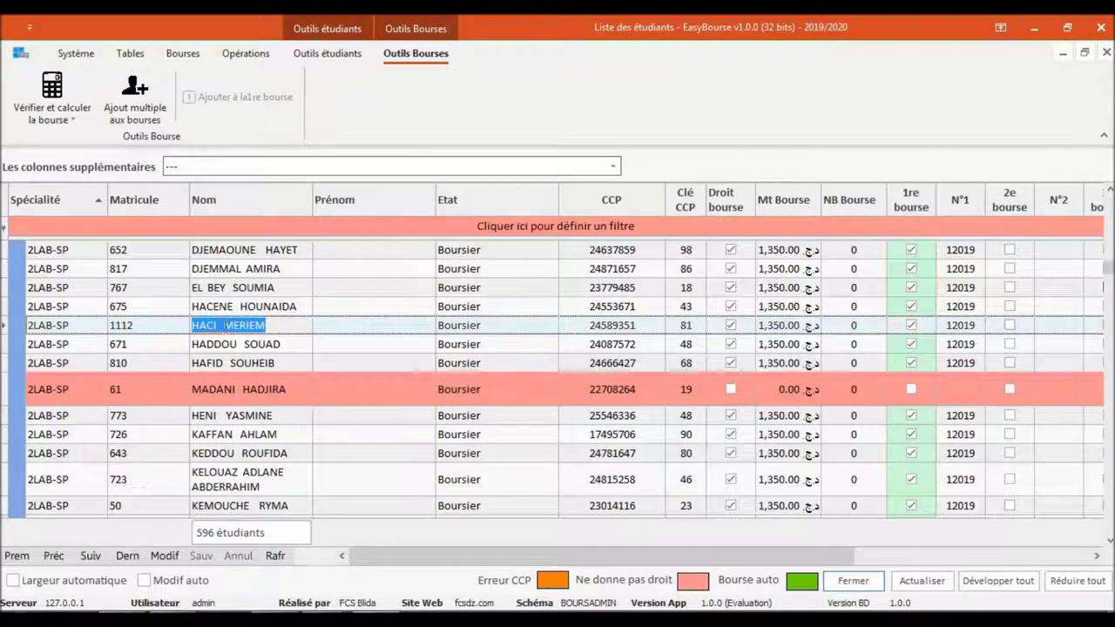
right_click(87, 324)
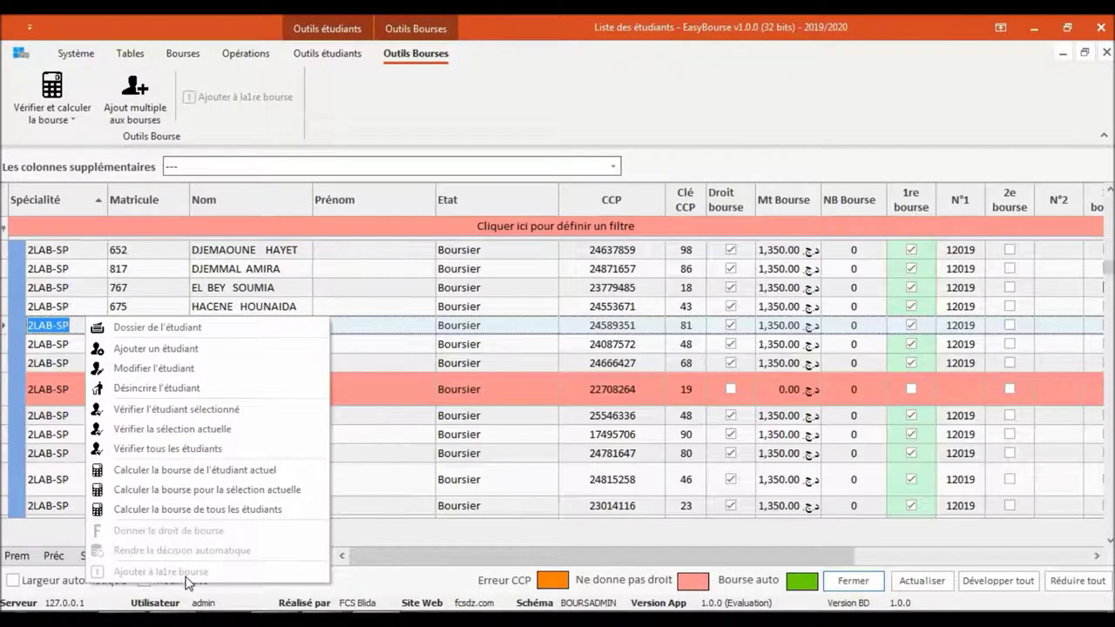
click(237, 100)
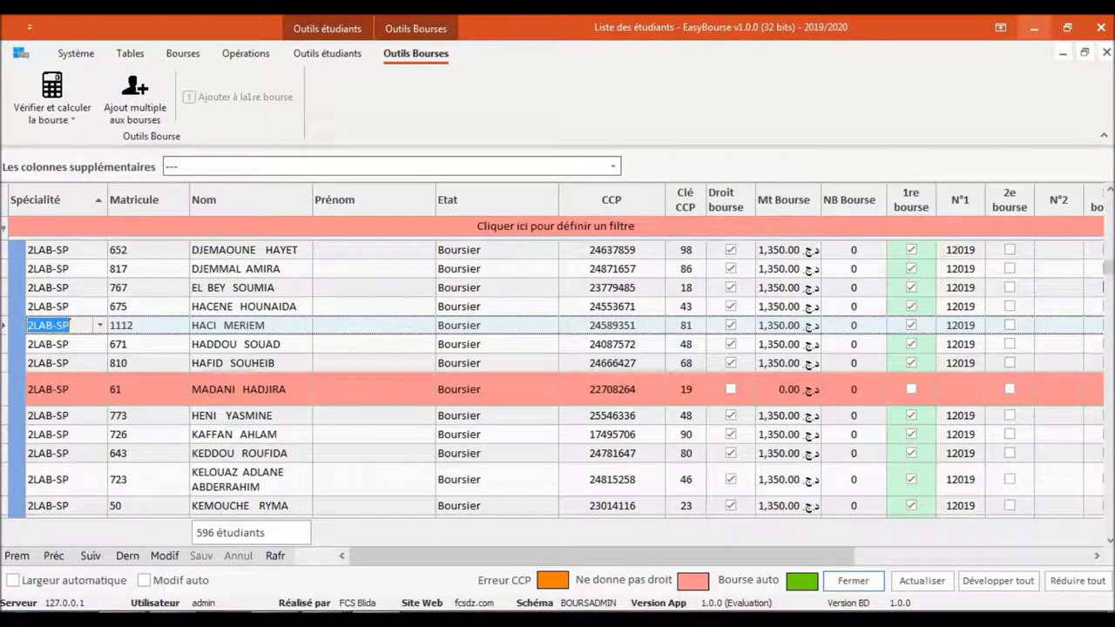
click(1067, 27)
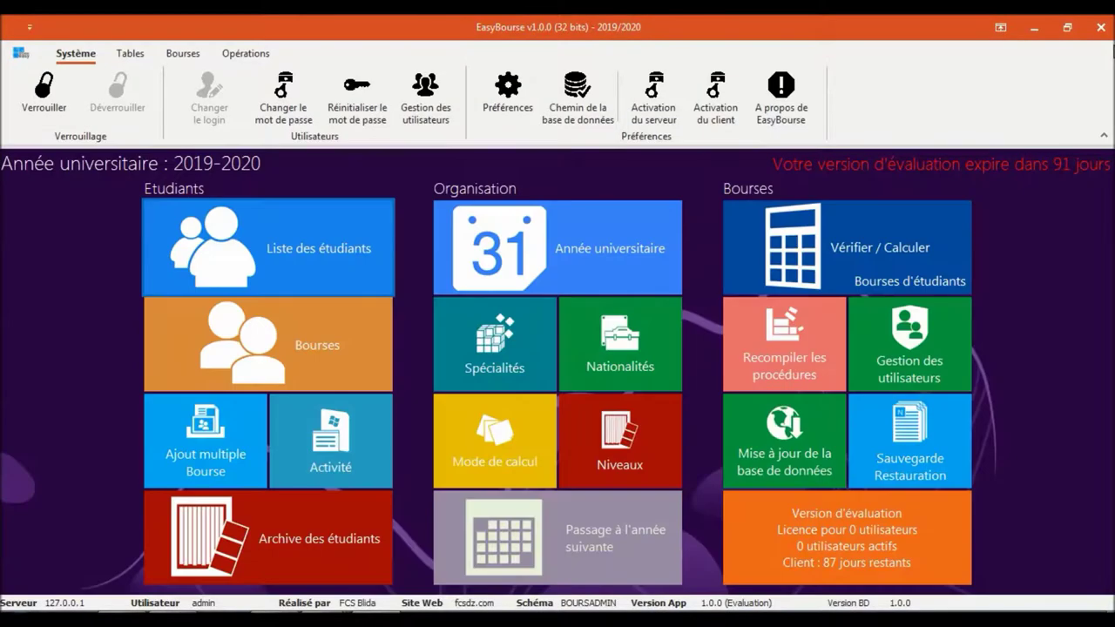
Add Bourse 2 for 2019/2020, numbered 22019, and expand it to select its row
click(285, 347)
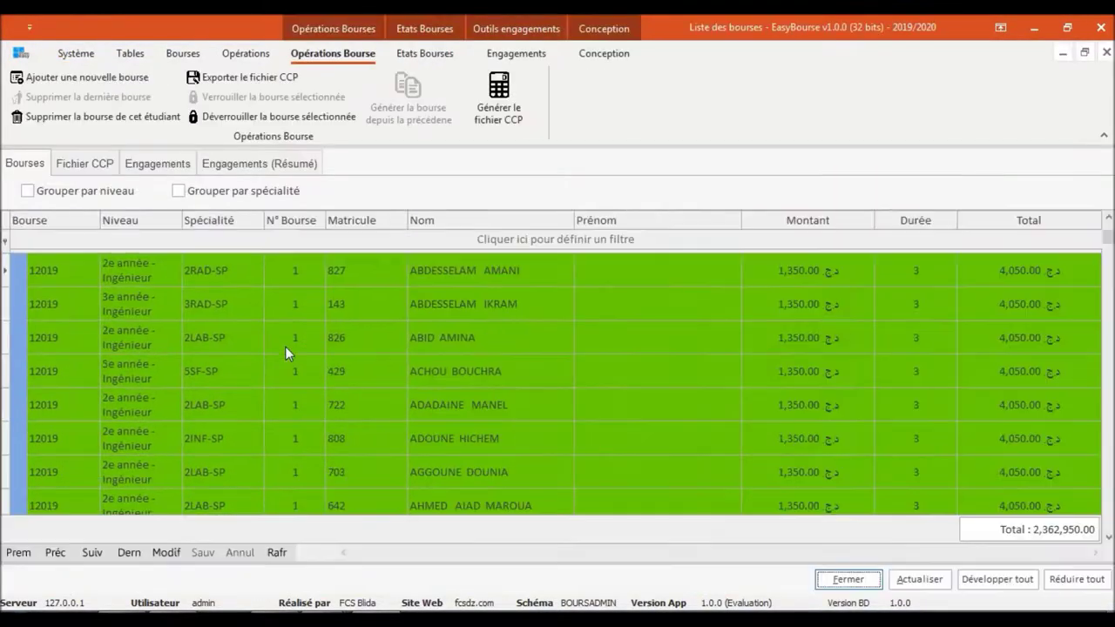
click(1080, 578)
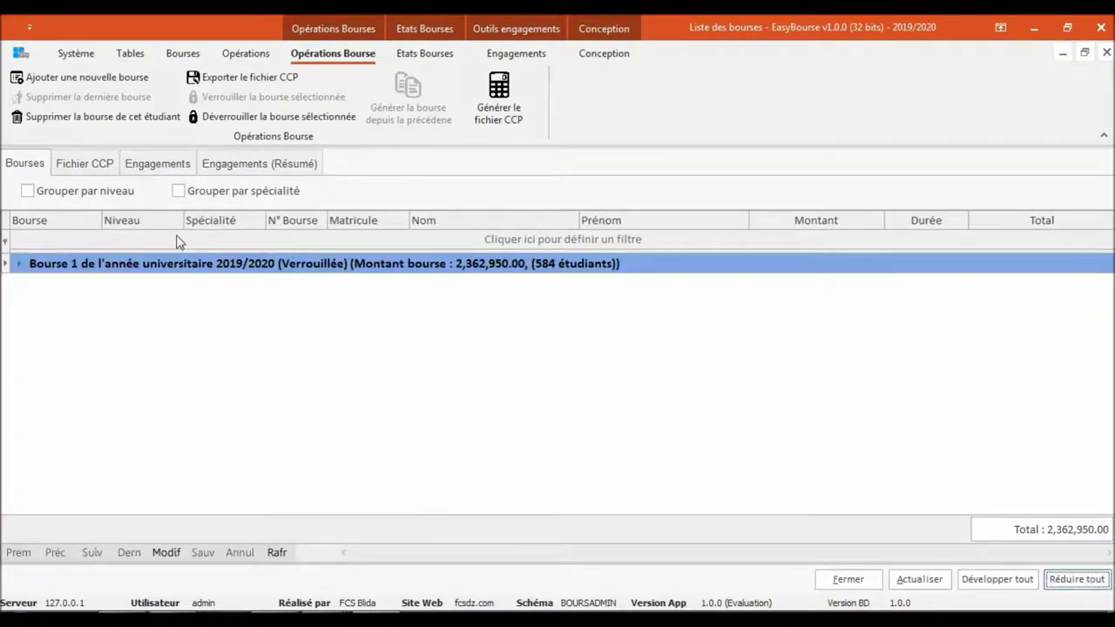
click(93, 81)
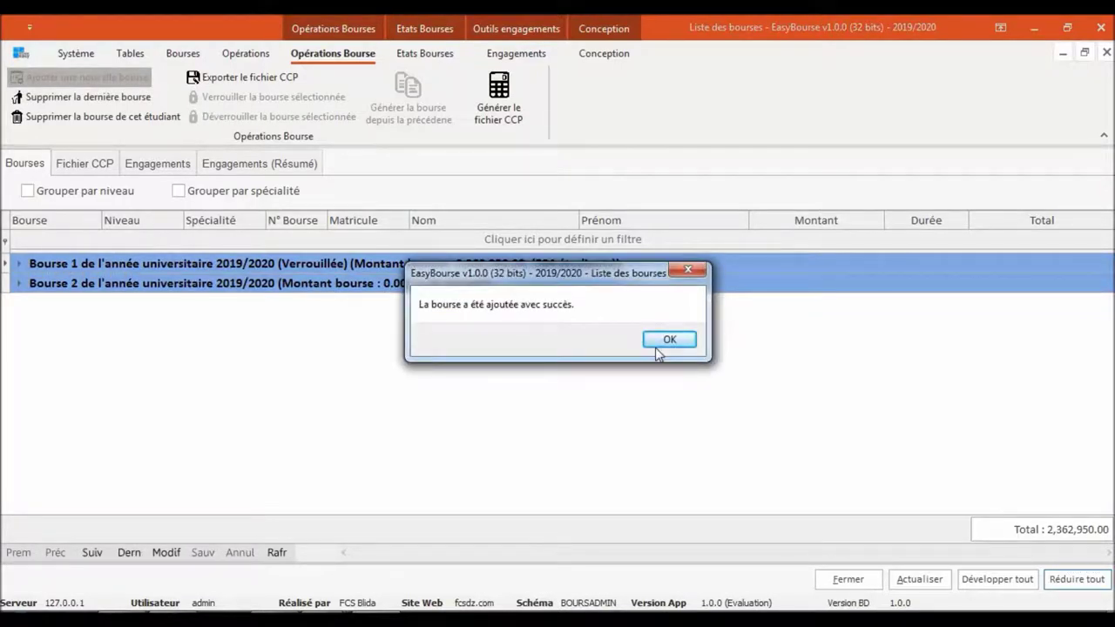
click(657, 347)
click(21, 285)
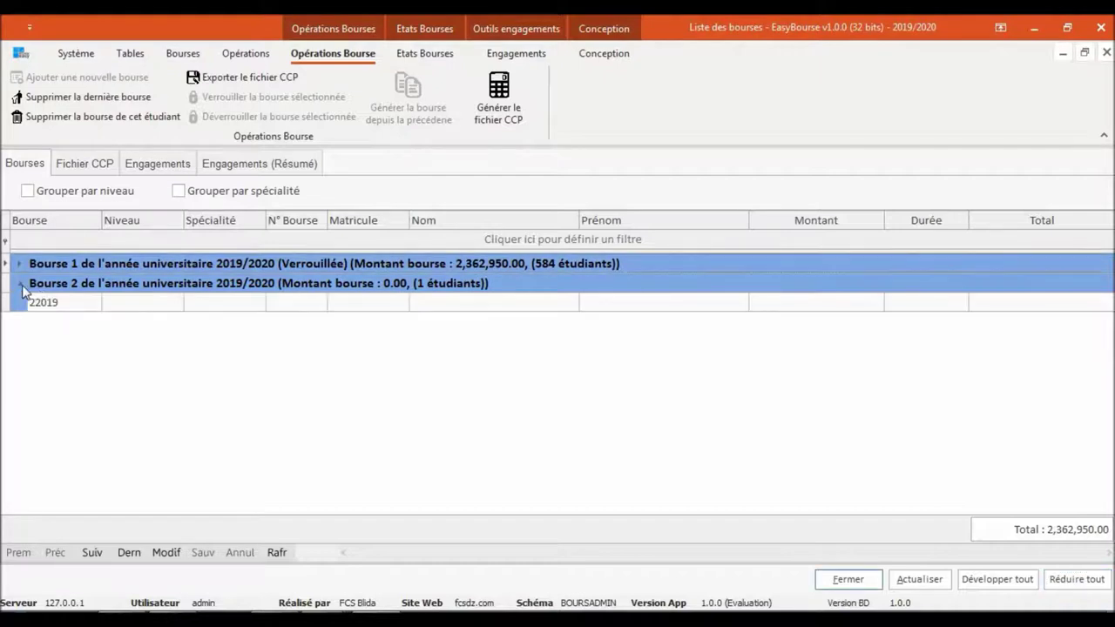
click(185, 303)
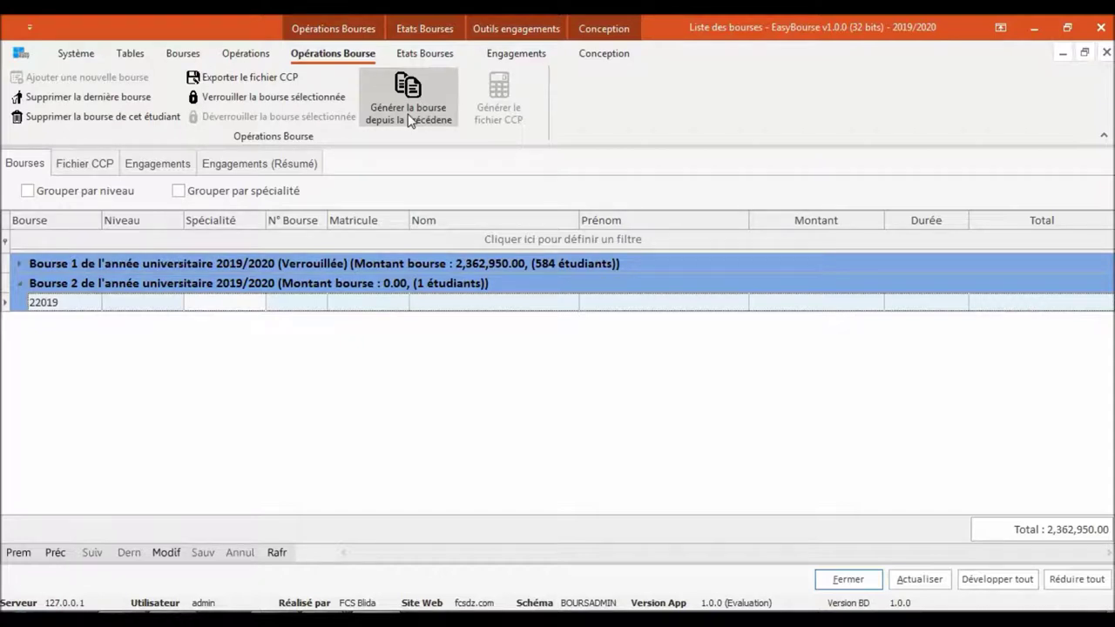
Generate Bourse 2 from the previous scholarship, filling it with the same 584 students
click(409, 120)
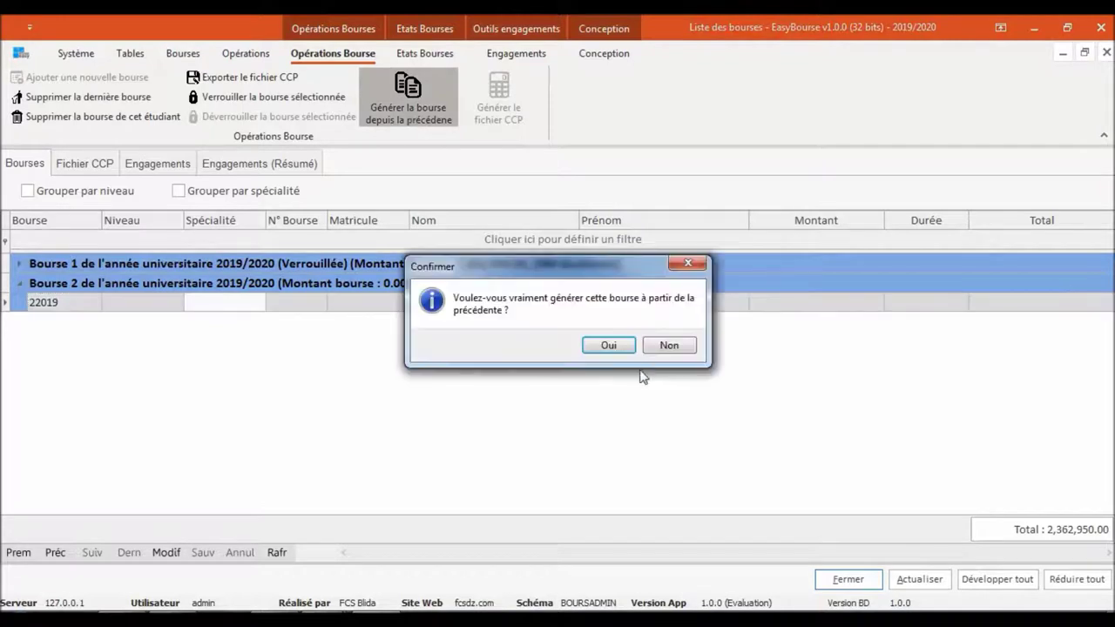
click(616, 351)
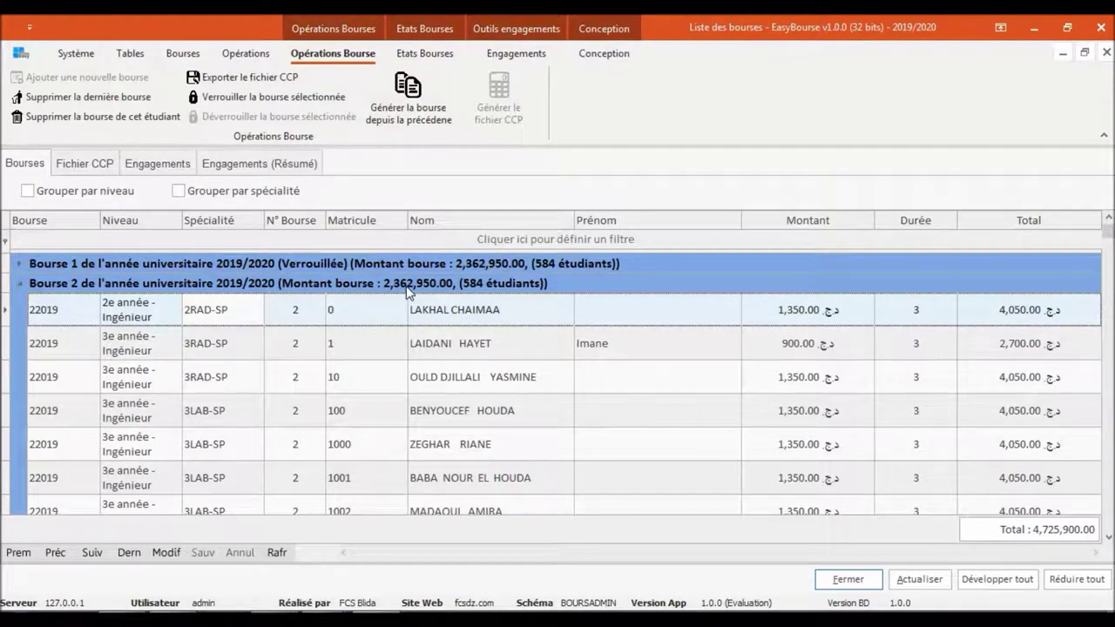
click(20, 288)
click(20, 287)
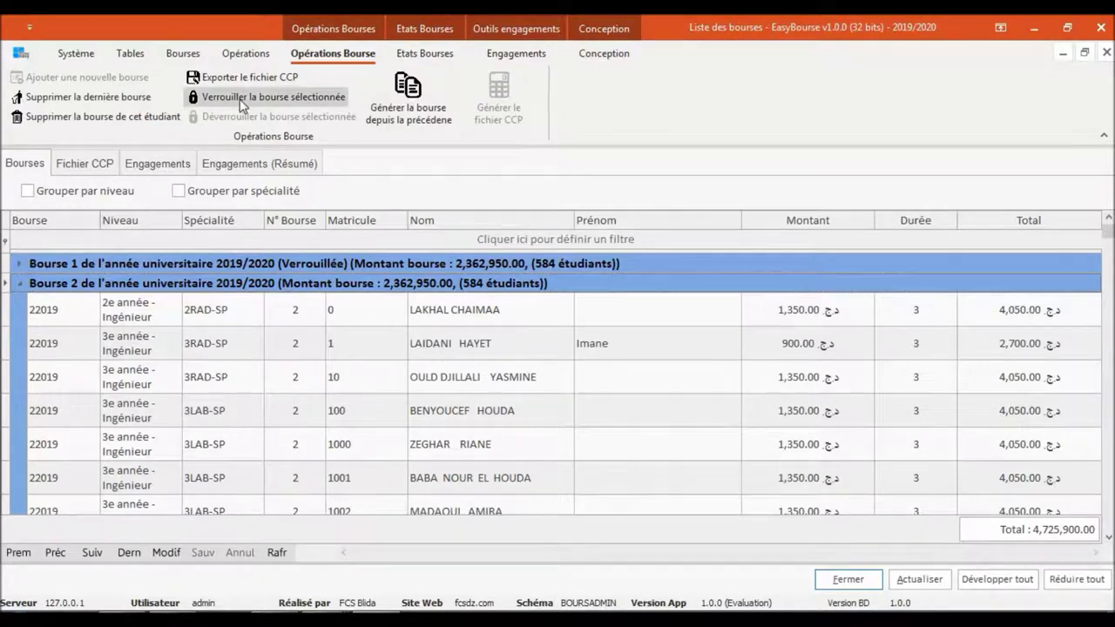
Lock Bourse 2 (584 students, 2,362,950.00) so it shows Verrouillée like Bourse 1
click(132, 389)
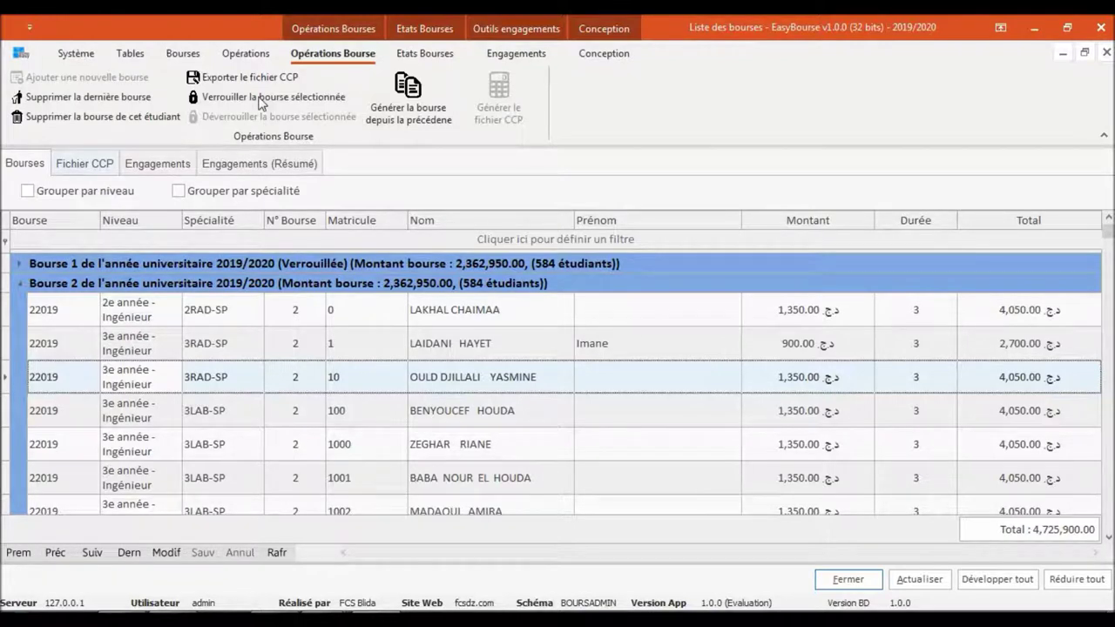
click(259, 98)
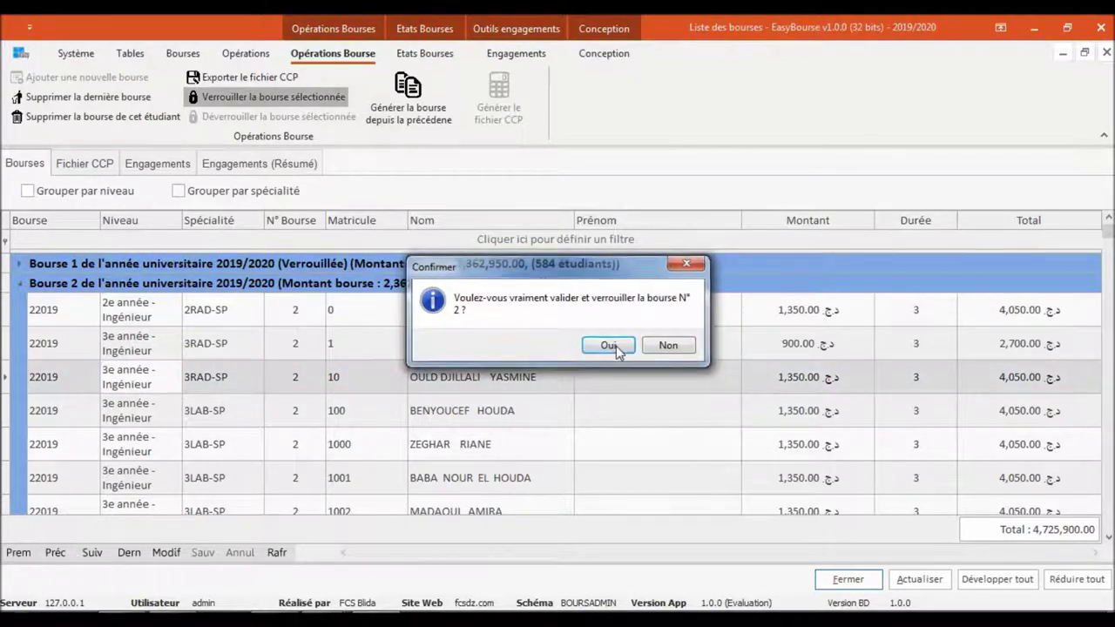
click(616, 346)
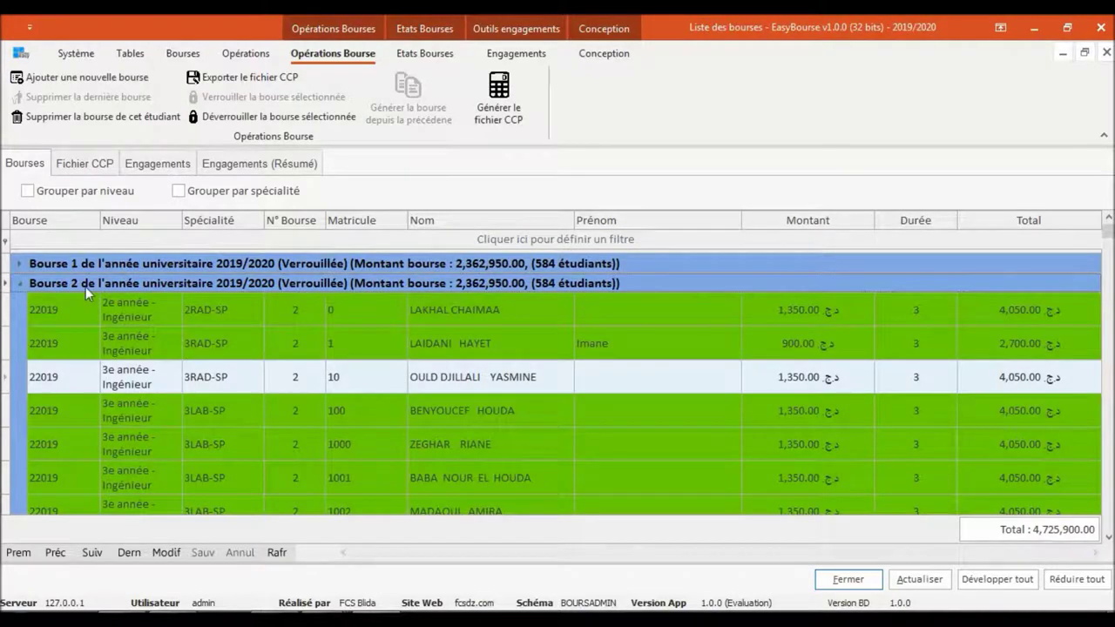
click(21, 284)
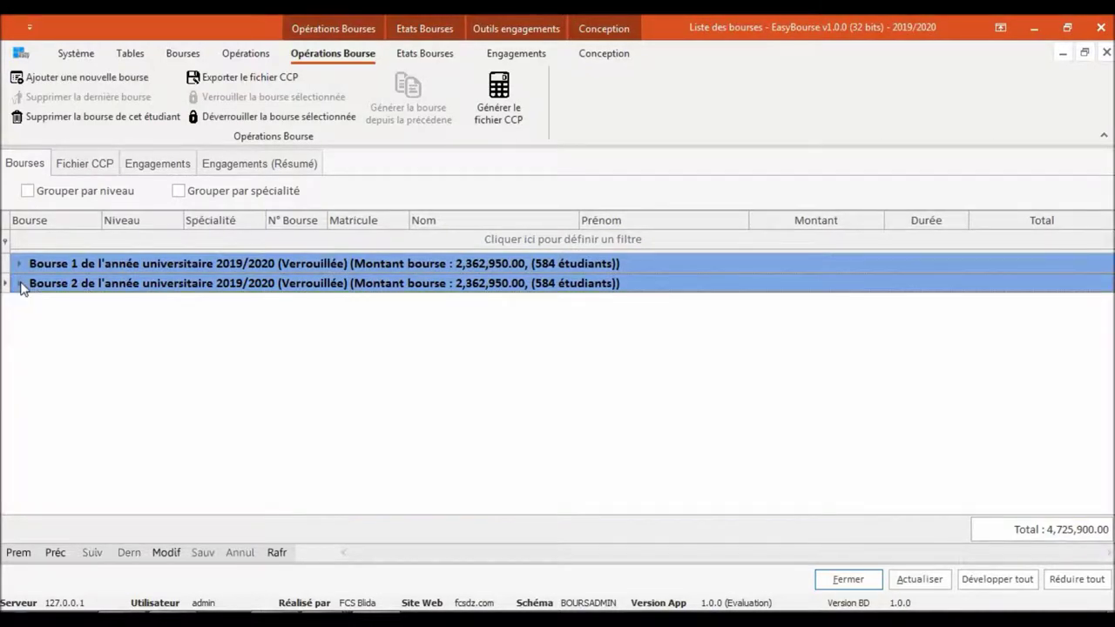
Check a Bourse 2 student's available actions without choosing one, then close the scholarship list
click(21, 284)
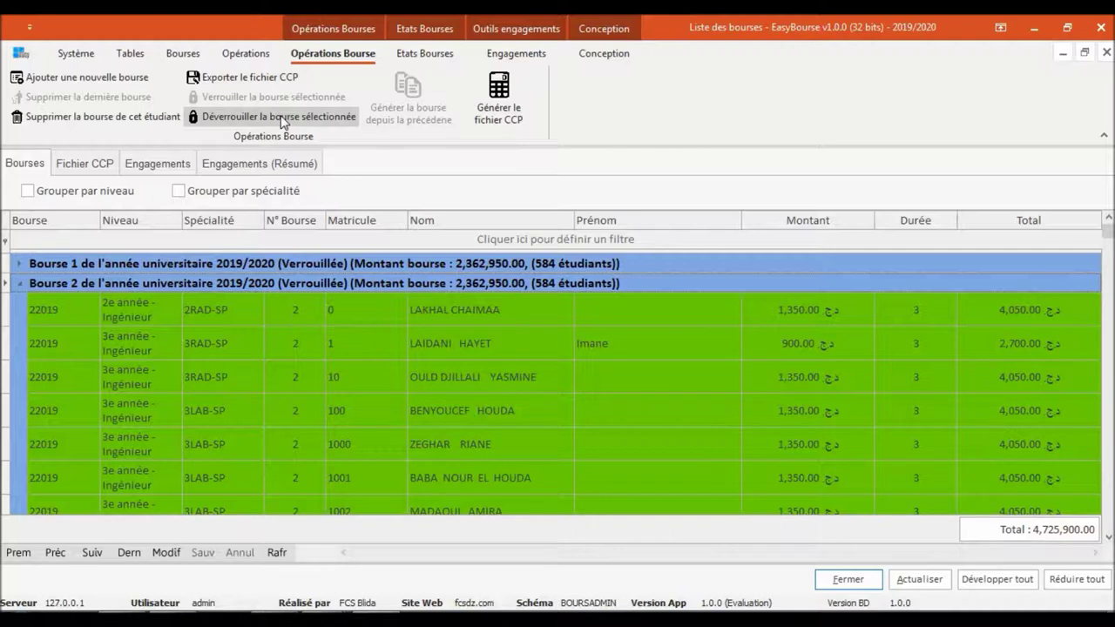
right_click(187, 378)
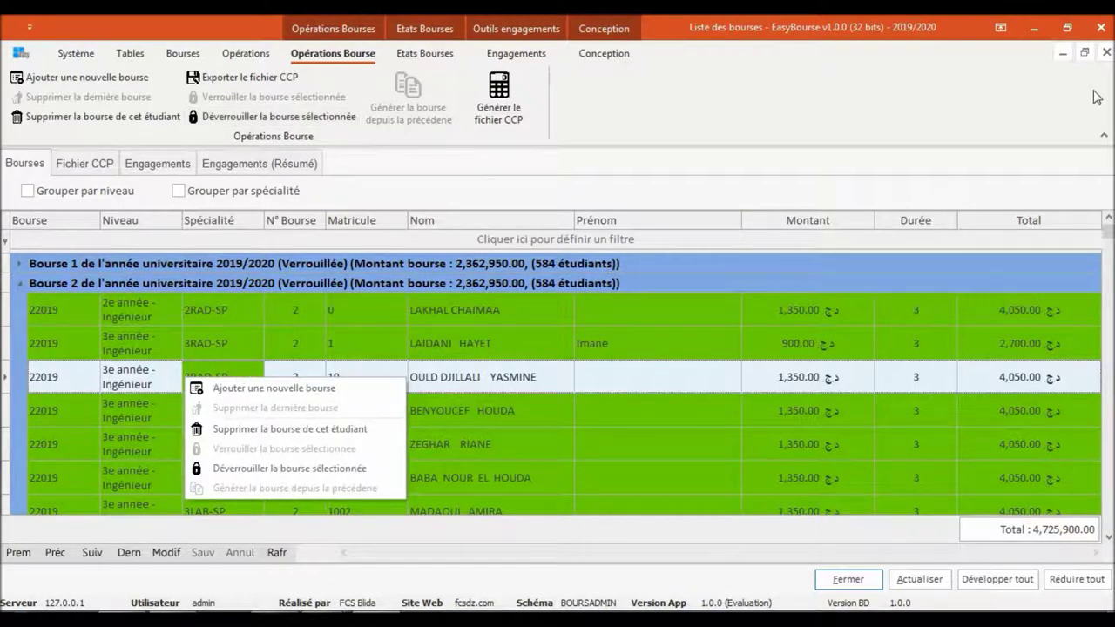
click(1109, 56)
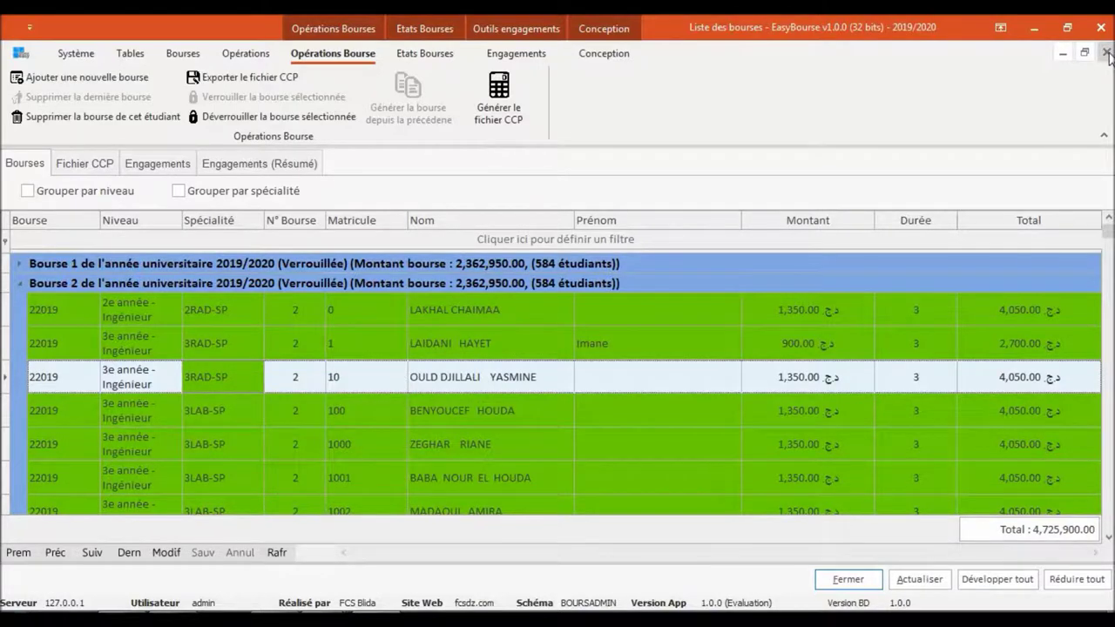
click(1109, 56)
Review the student list's actions for a student, then close it back to the dashboard
click(273, 244)
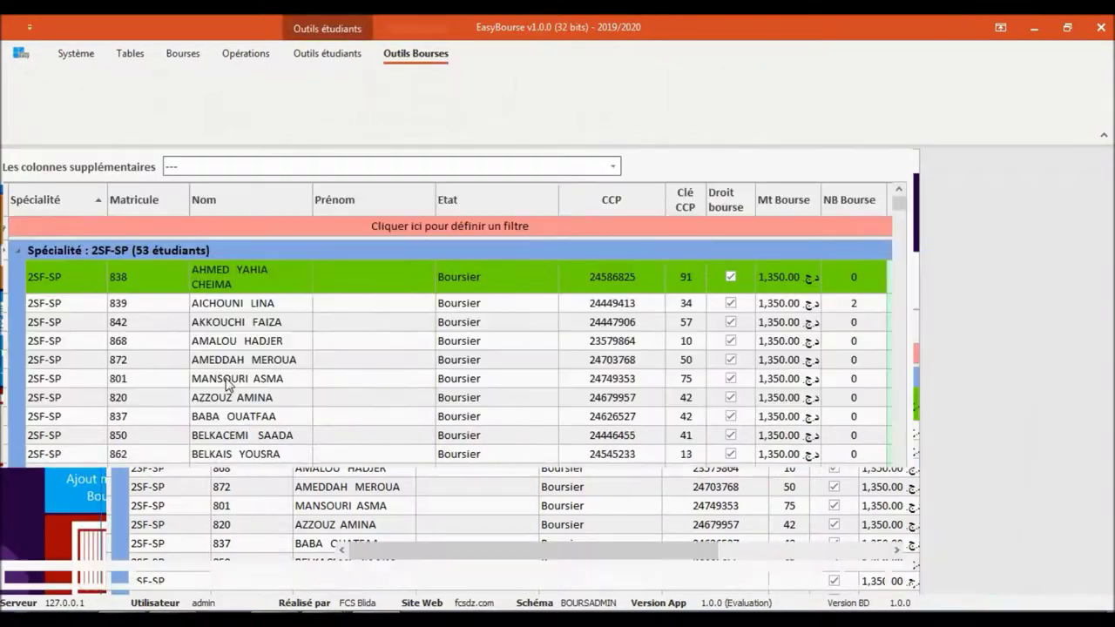
right_click(168, 380)
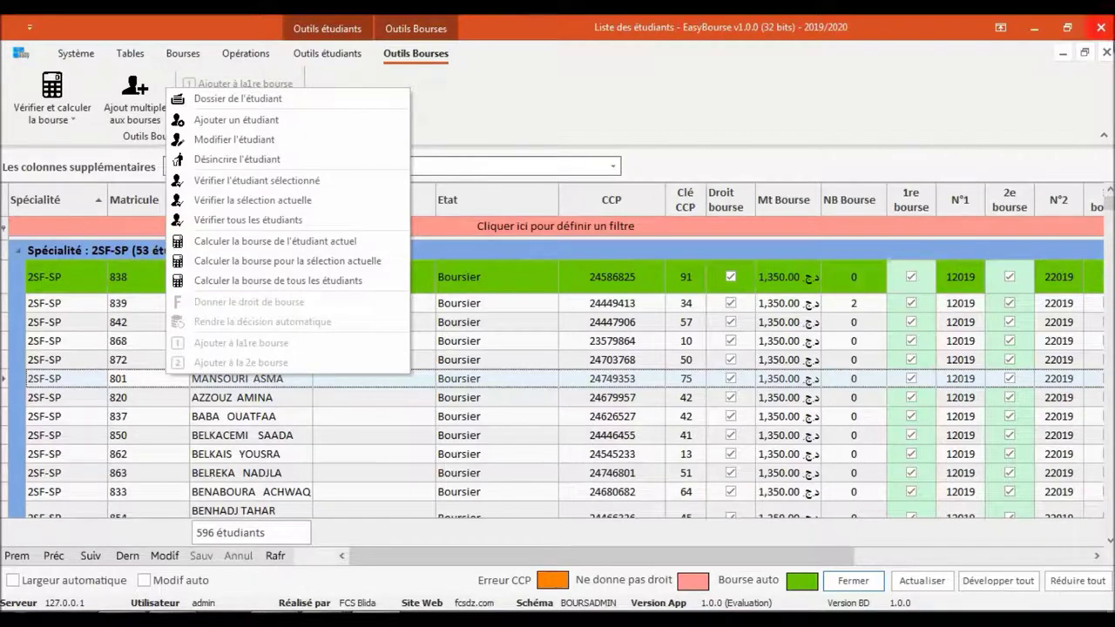
click(1107, 54)
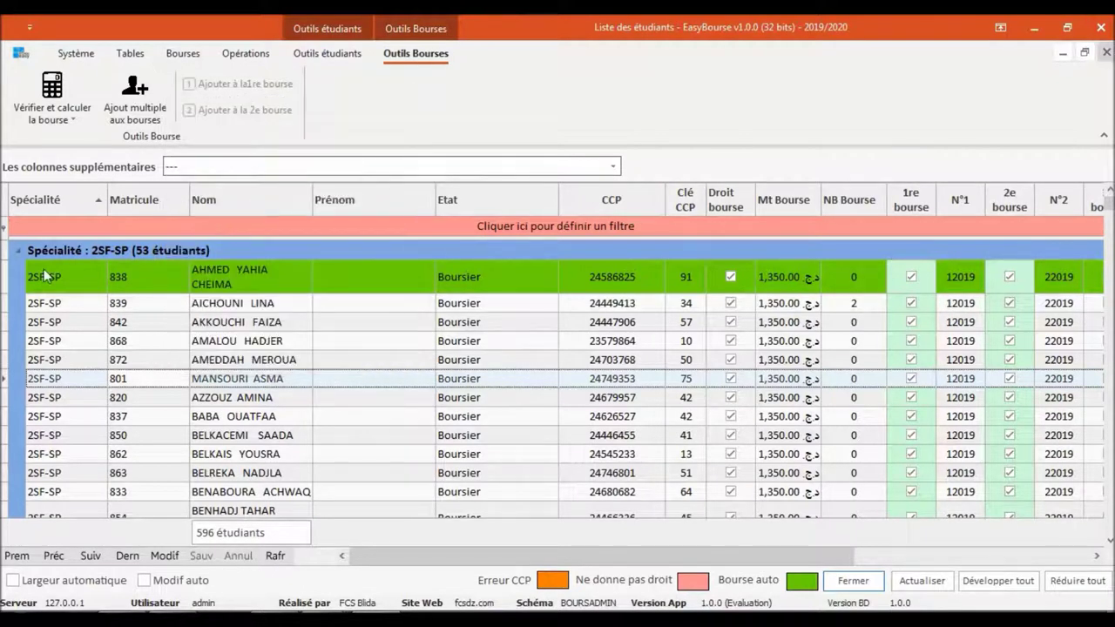
click(1107, 55)
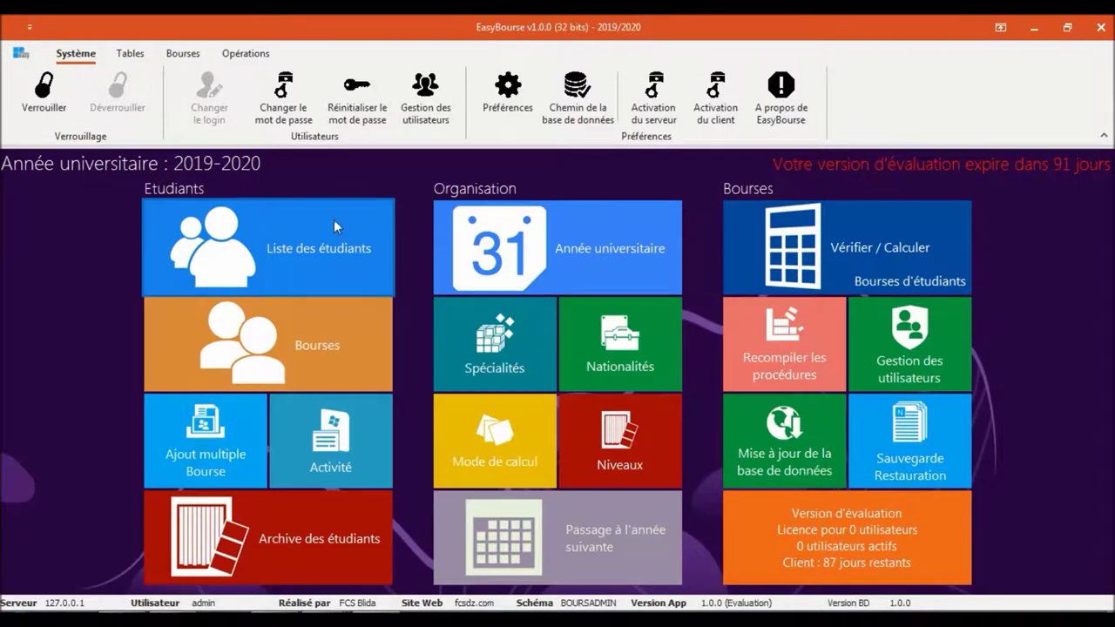
Unlock Bourse 2 while Bourse 1 stays Verrouillée, collapse all groups, and close the list
click(275, 326)
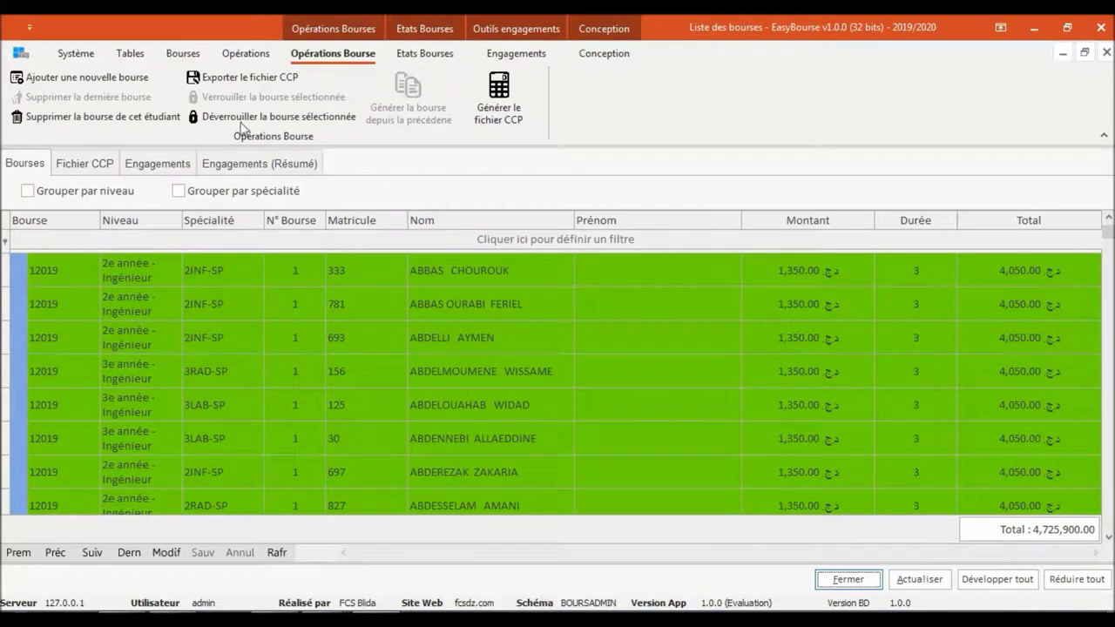
click(251, 122)
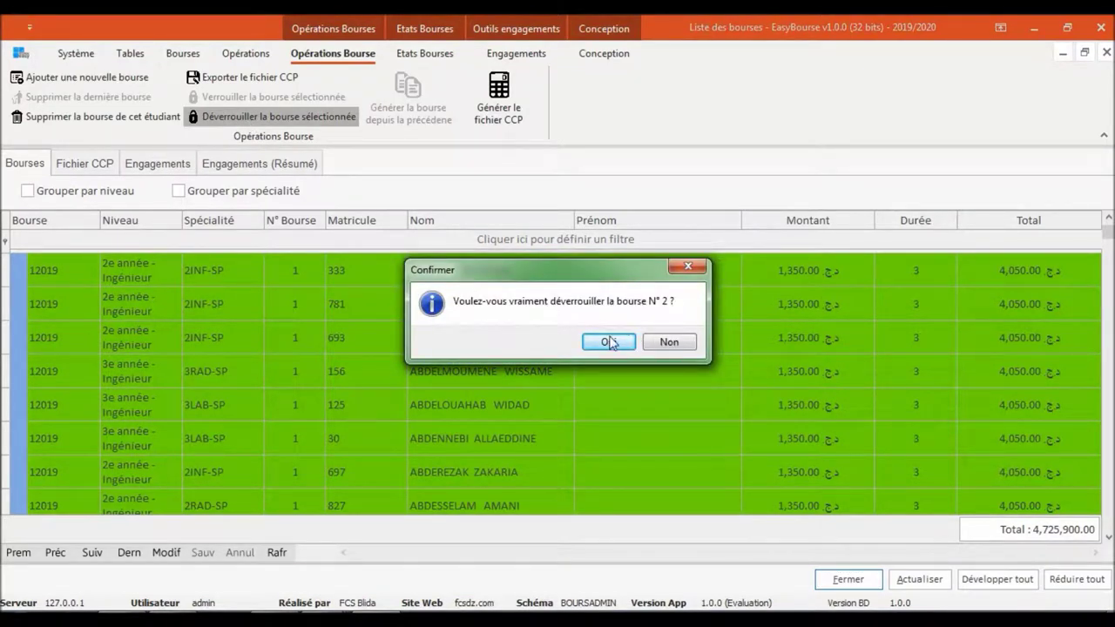
click(608, 341)
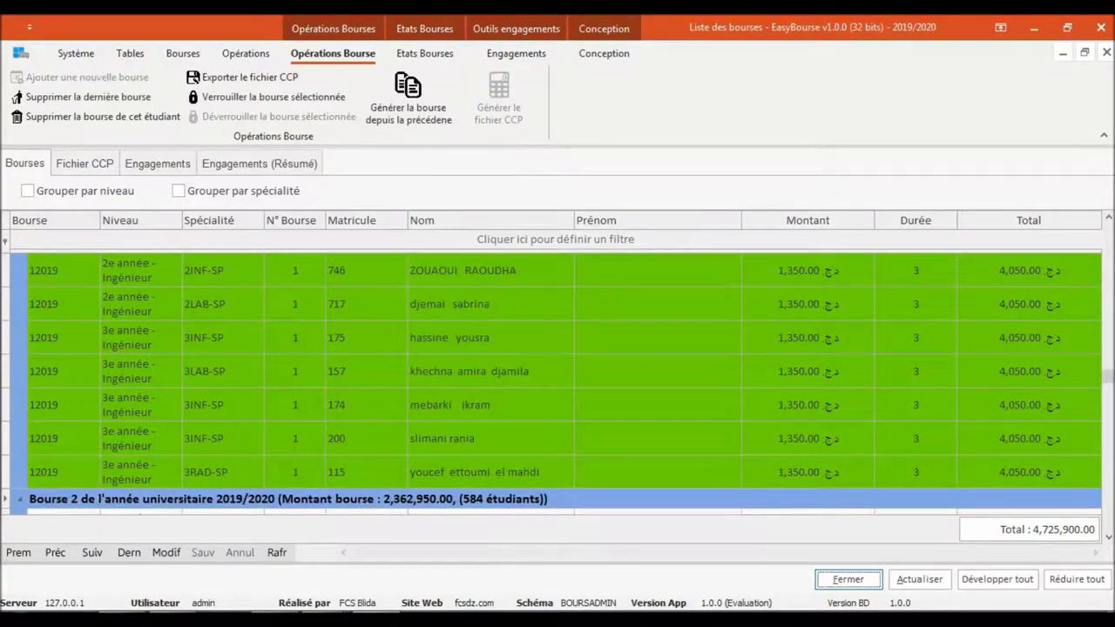
click(1066, 582)
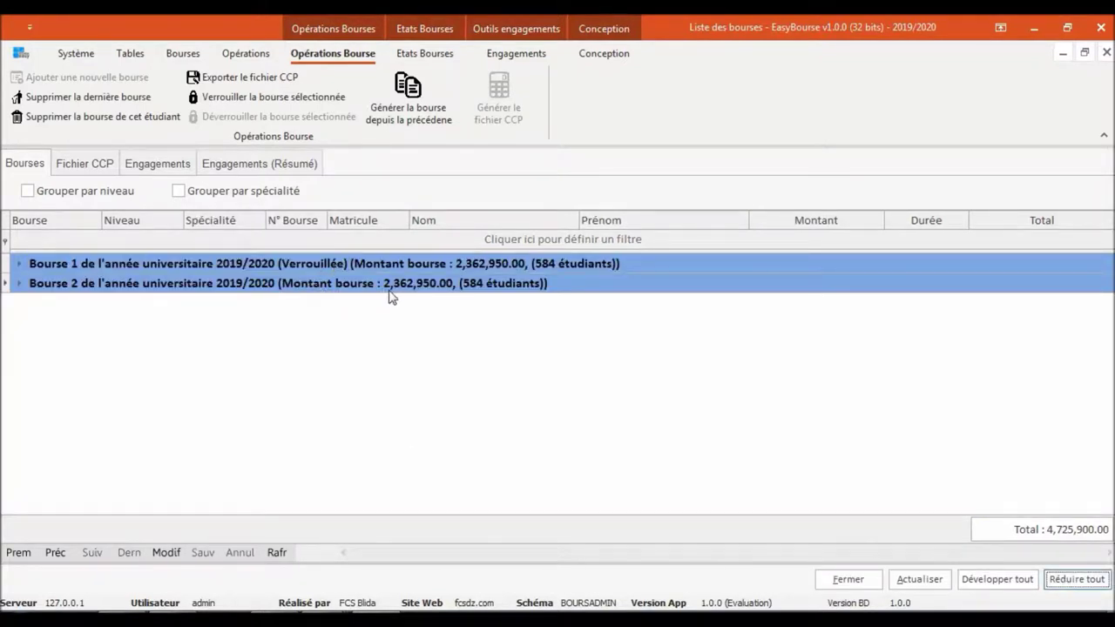
click(1106, 54)
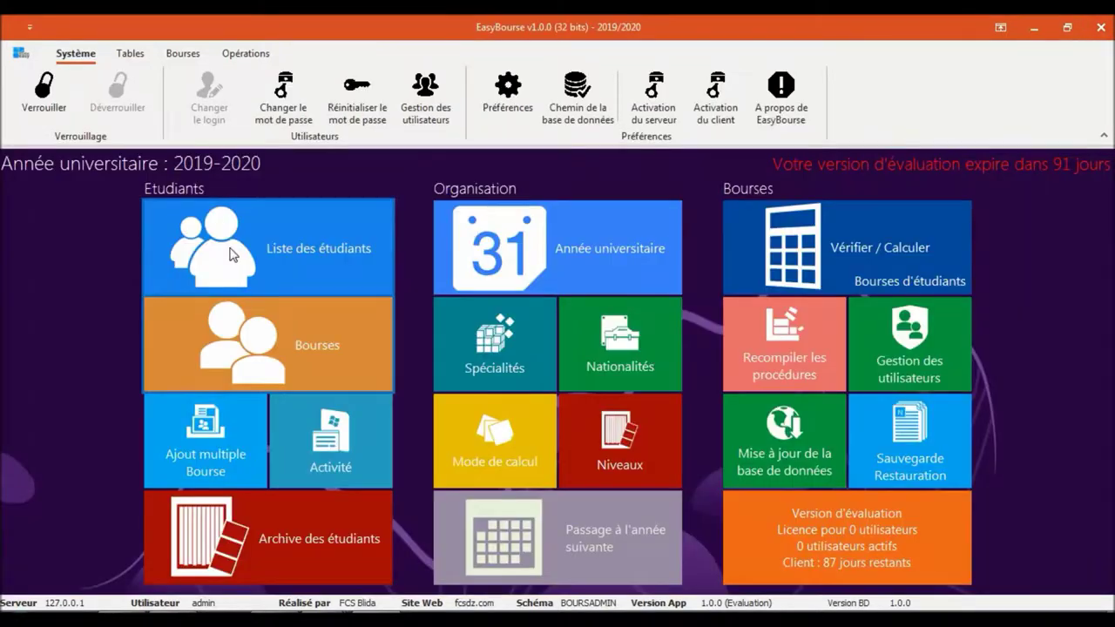
click(309, 245)
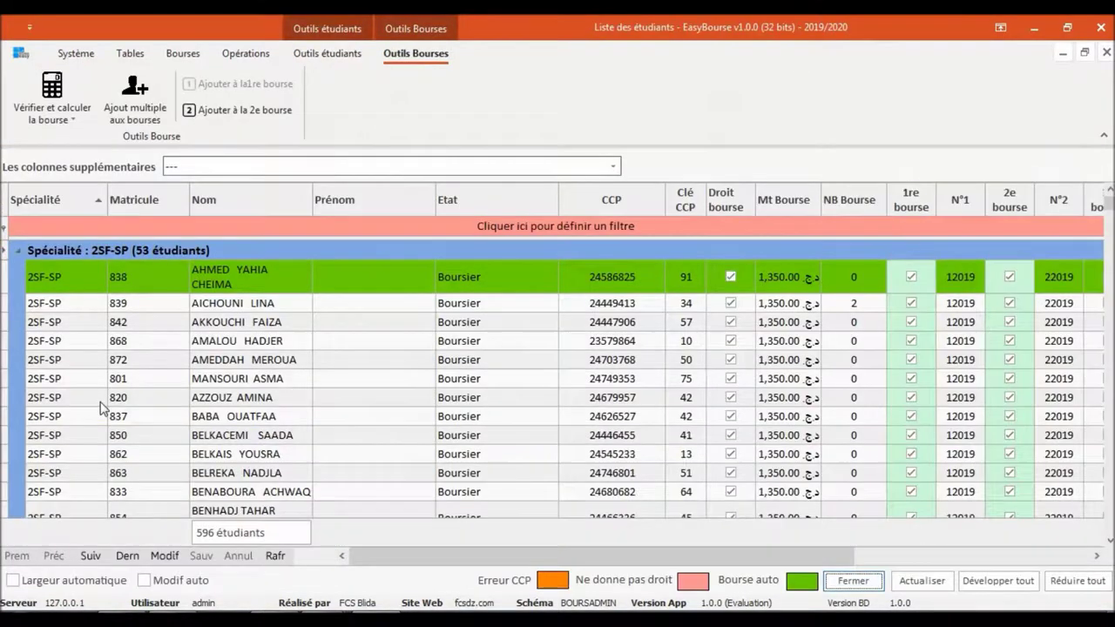
right_click(101, 400)
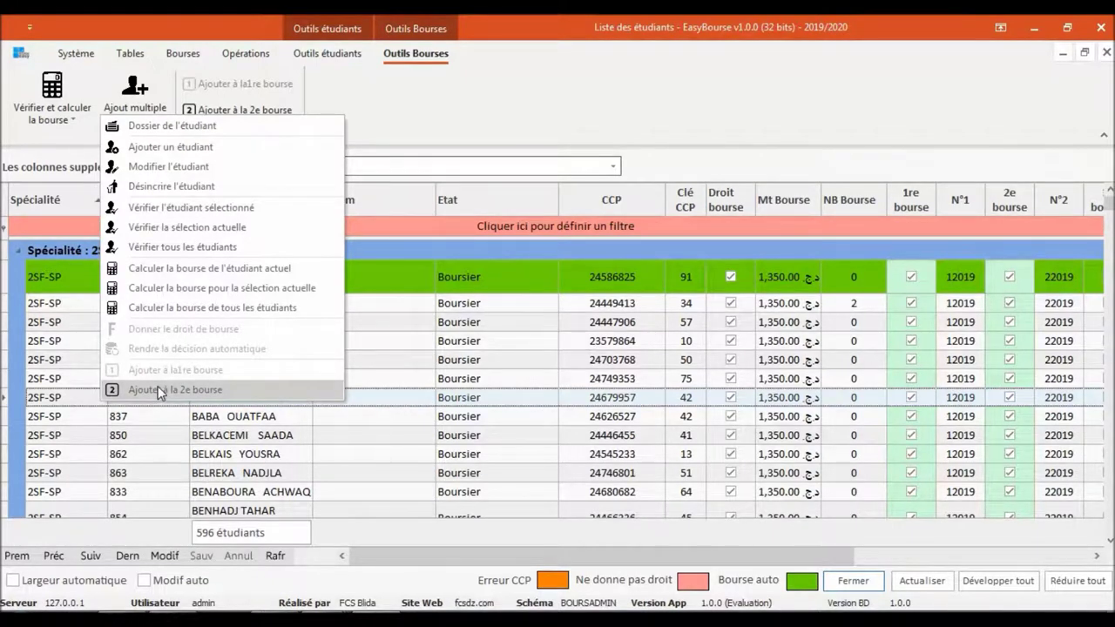
click(1103, 53)
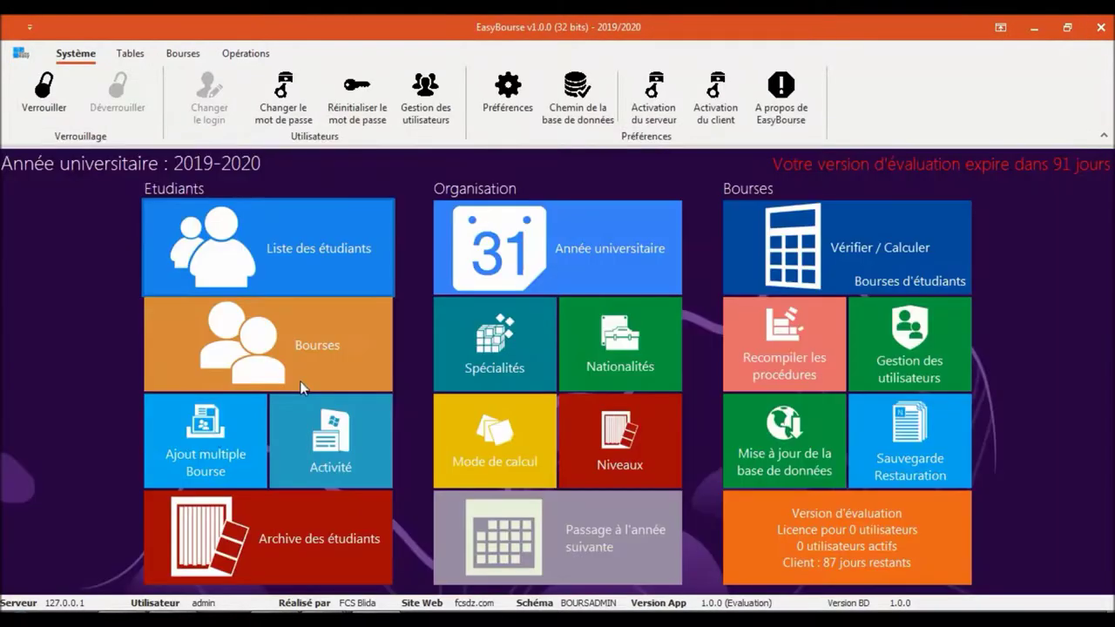
Confirm via Ajout multiple Bourse that no students remain for Bourse 2, then open Bourses
click(211, 433)
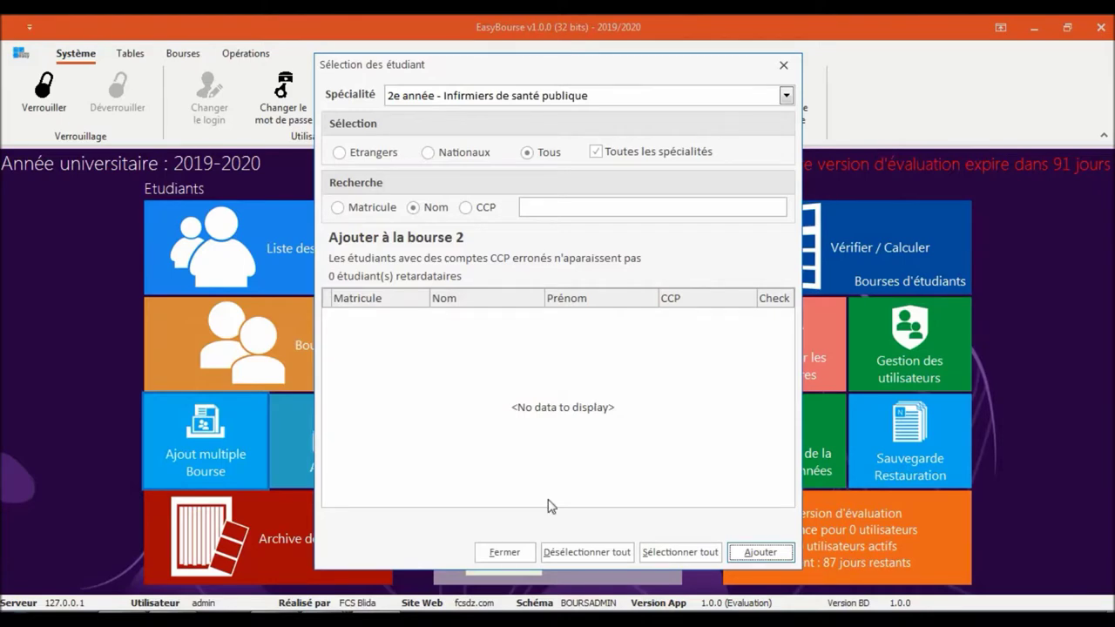
click(494, 555)
click(277, 333)
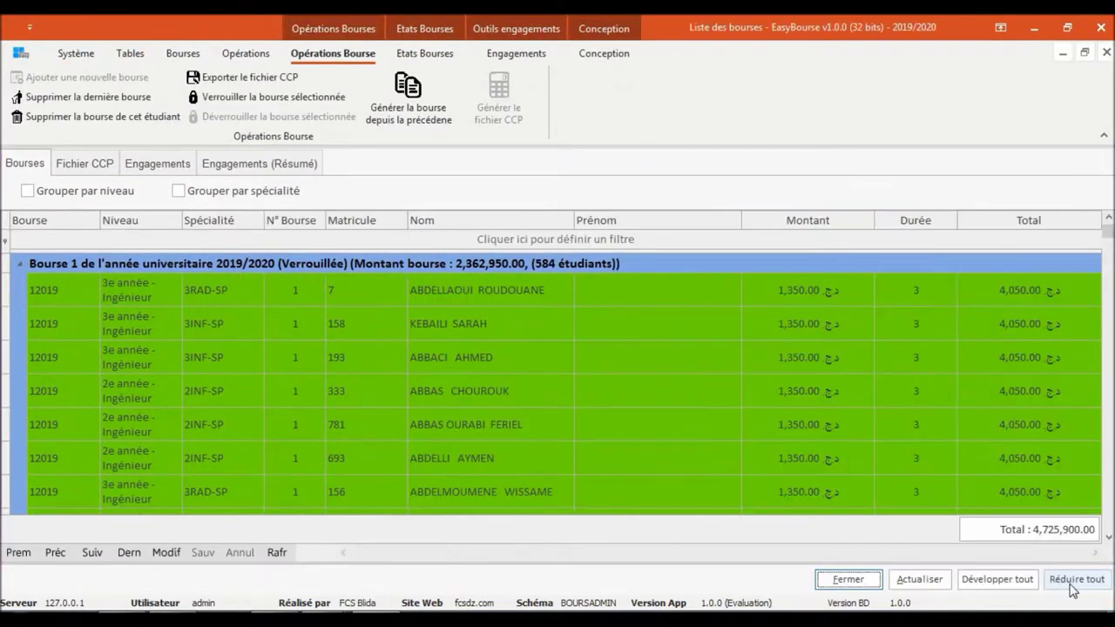
Lock Bourse 2 again so both 2019/2020 scholarships are Verrouillée, totalling 4,725,900.00
click(1072, 586)
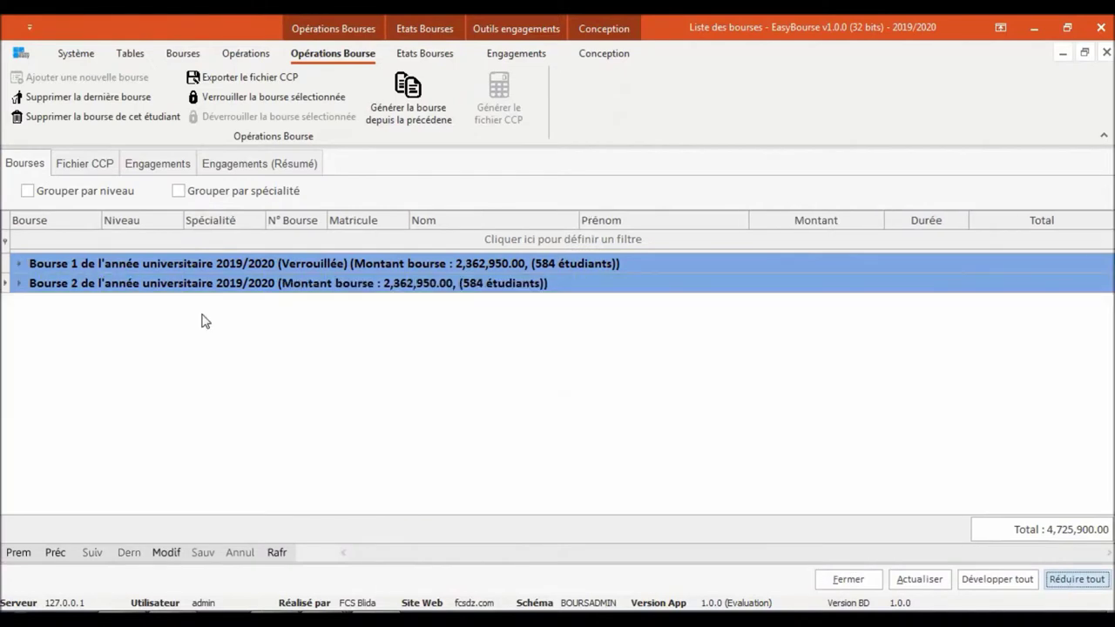
click(252, 97)
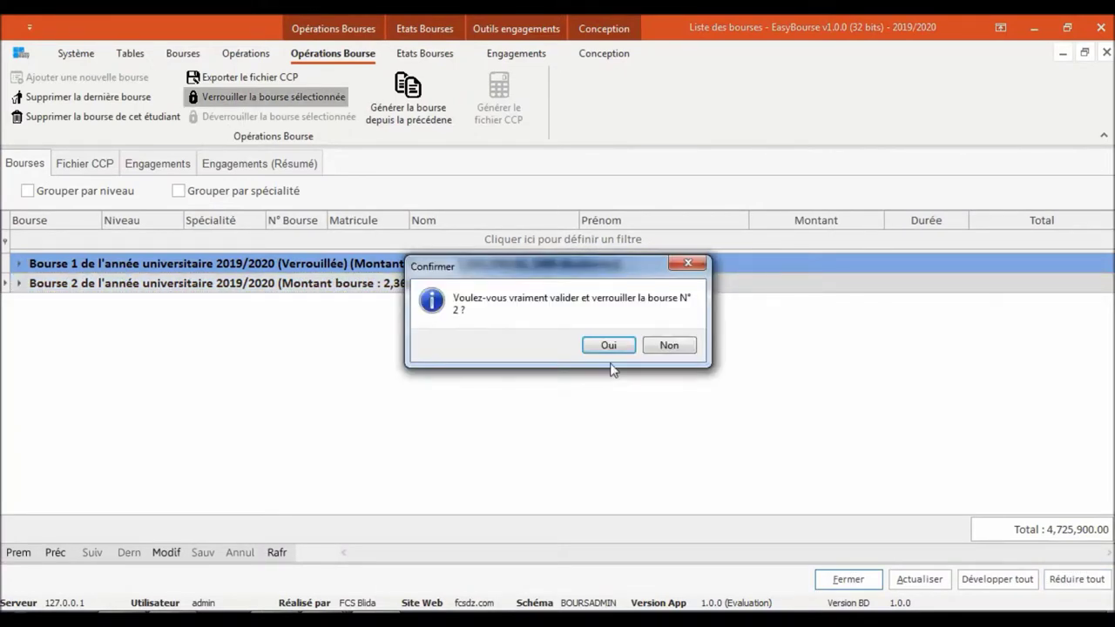
click(613, 346)
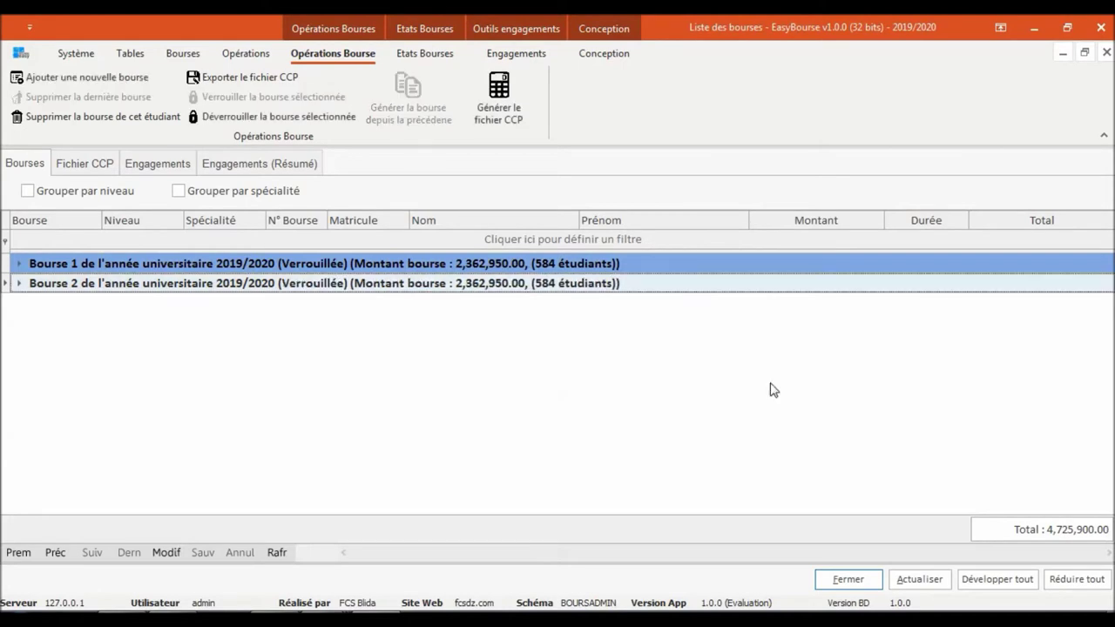